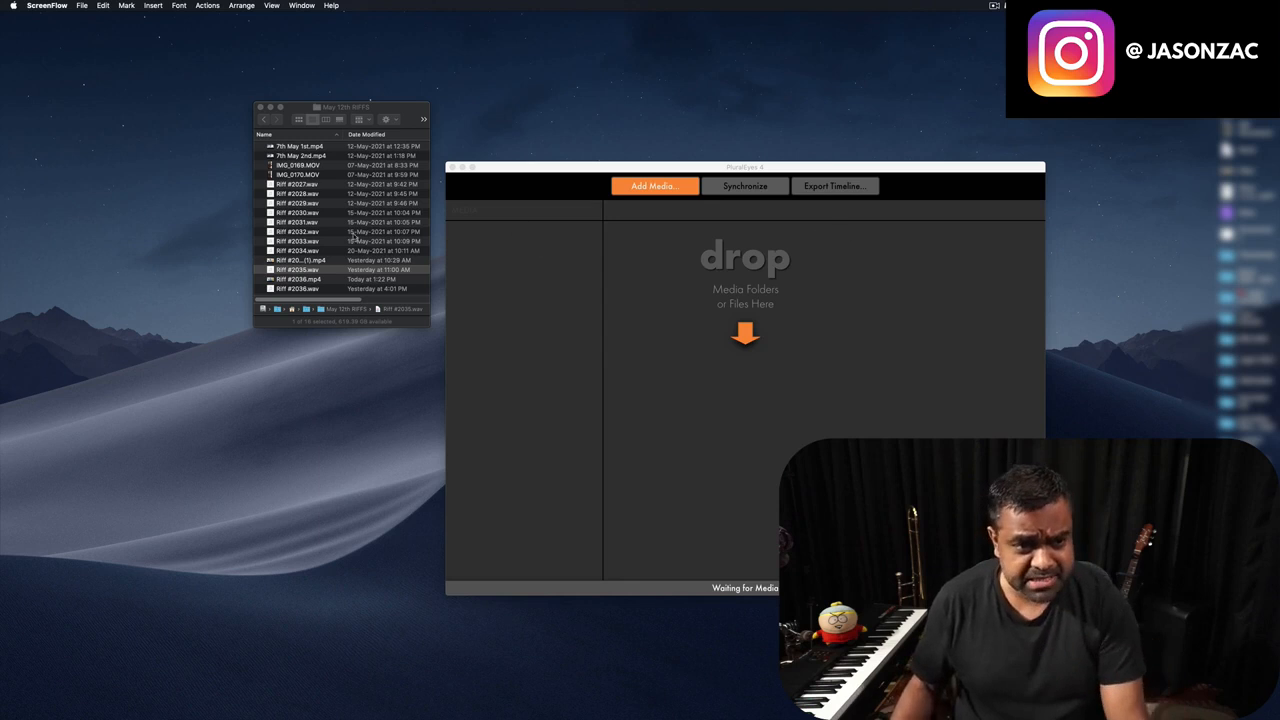
click(305, 188)
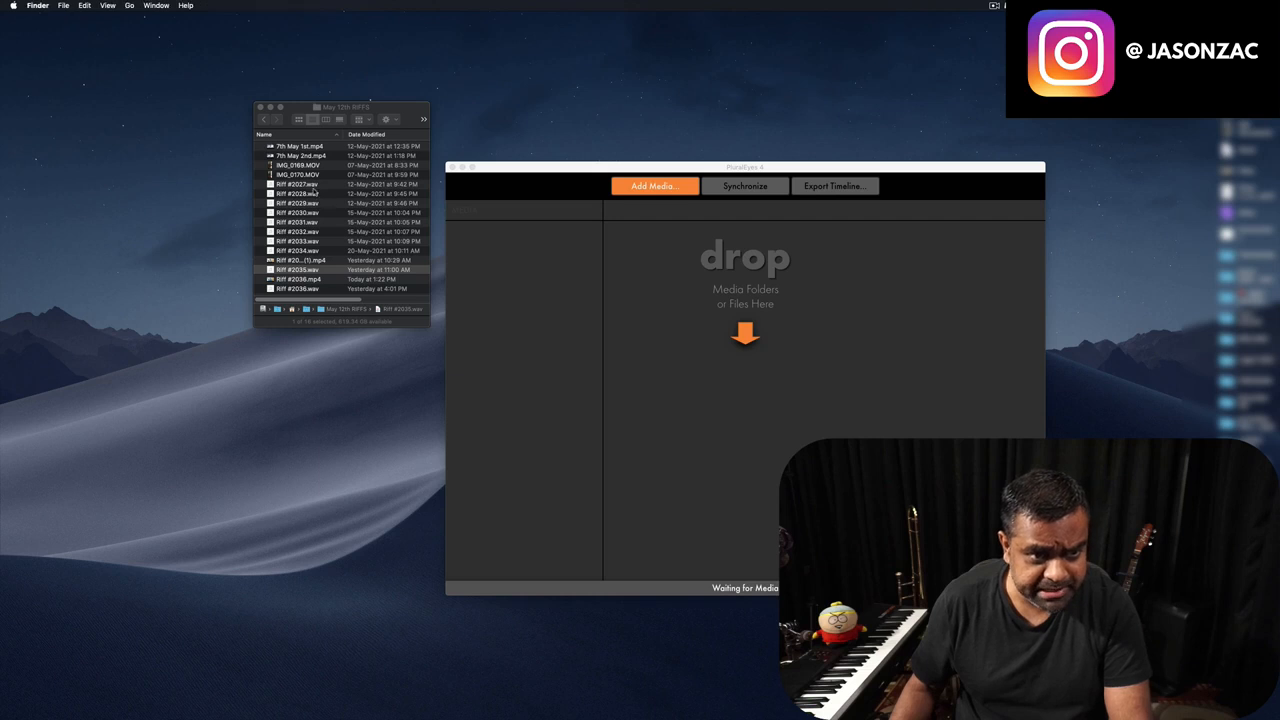
click(300, 185)
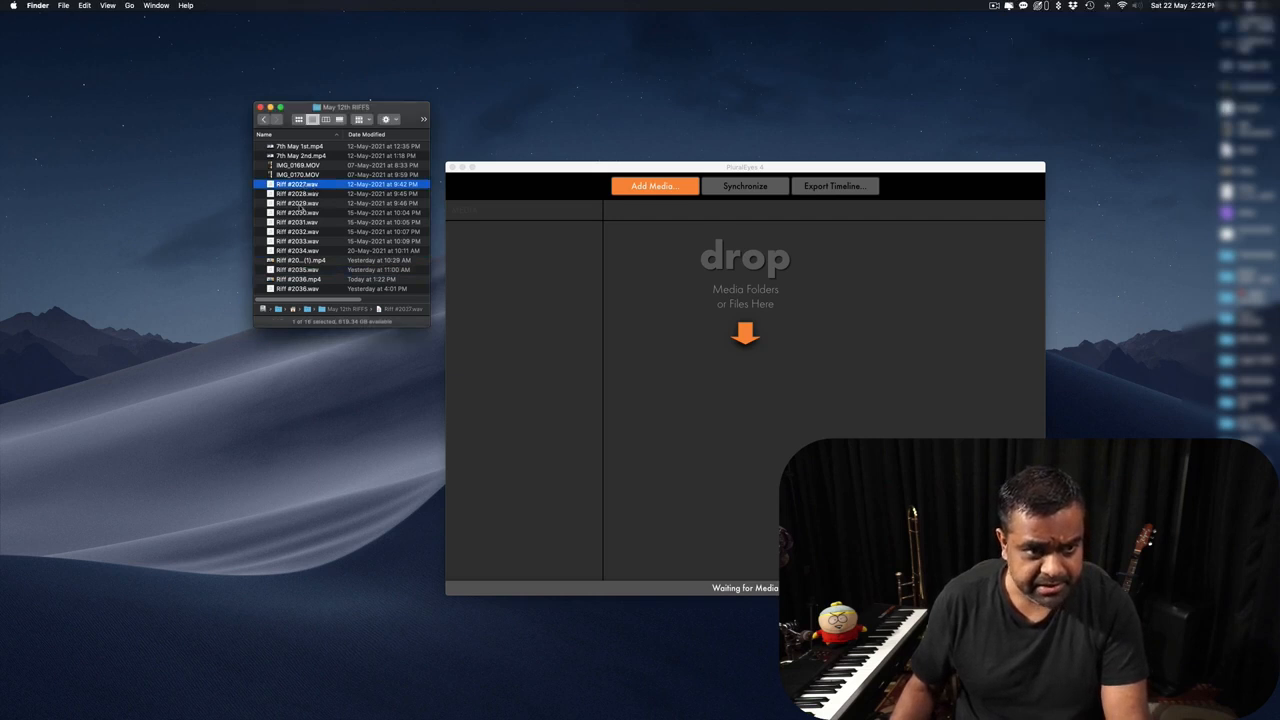
key(space)
click(320, 179)
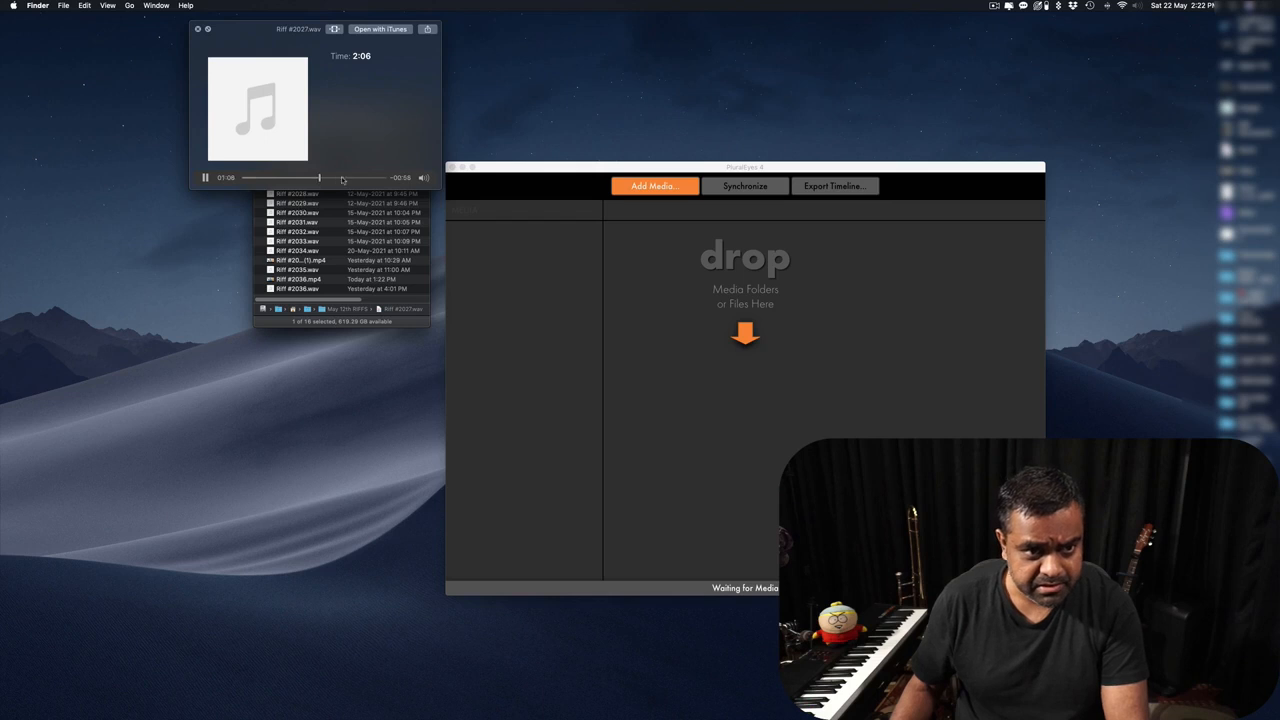
click(342, 179)
key(space)
shift+click(310, 241)
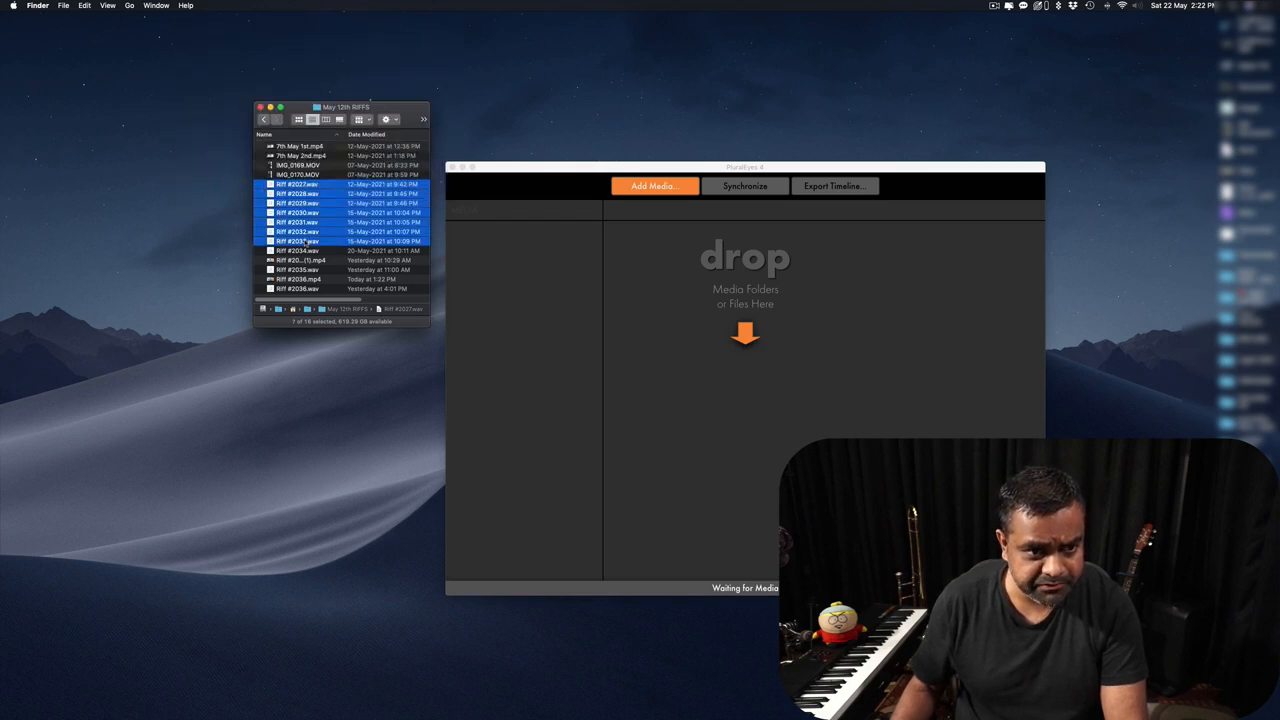
shift+click(306, 251)
click(306, 252)
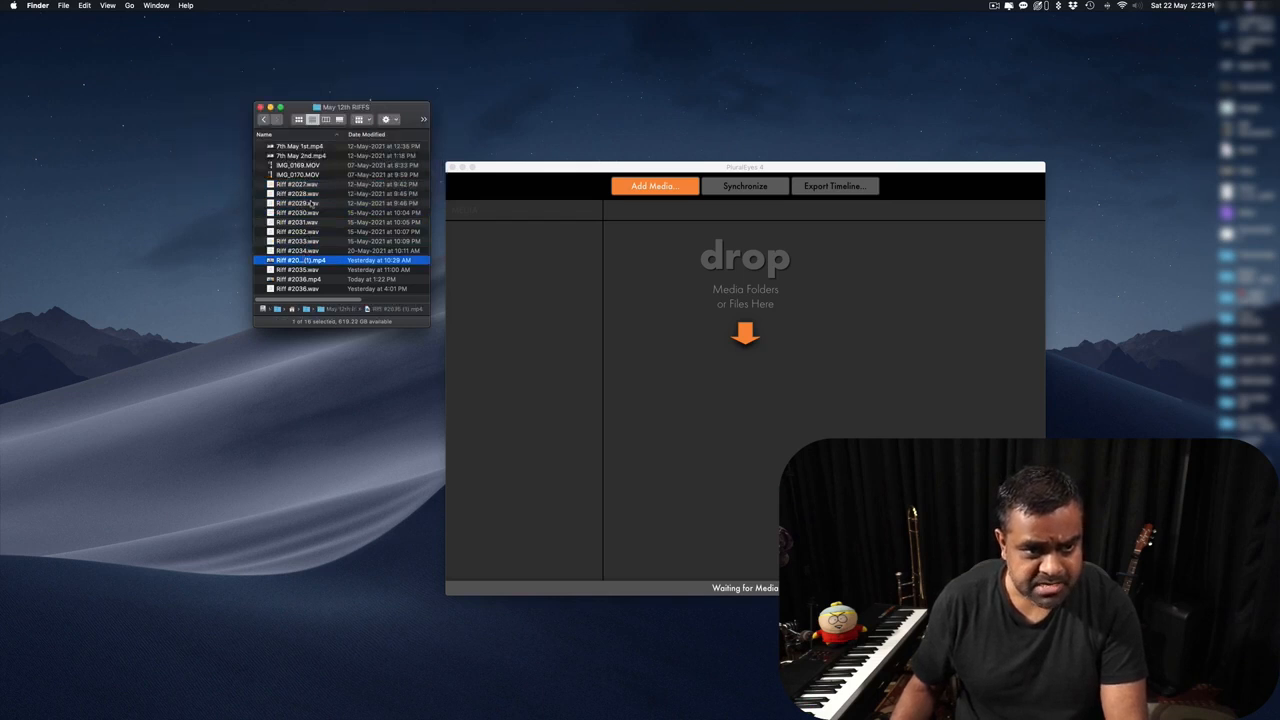
click(310, 186)
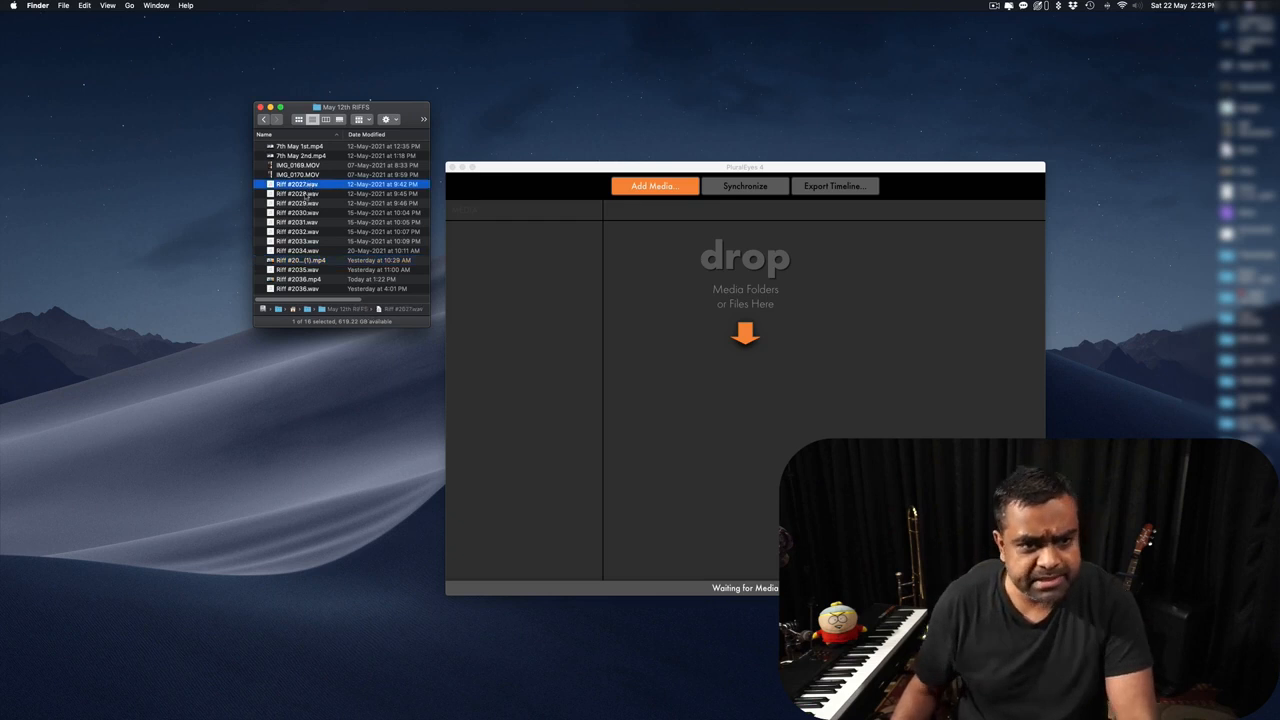
click(306, 251)
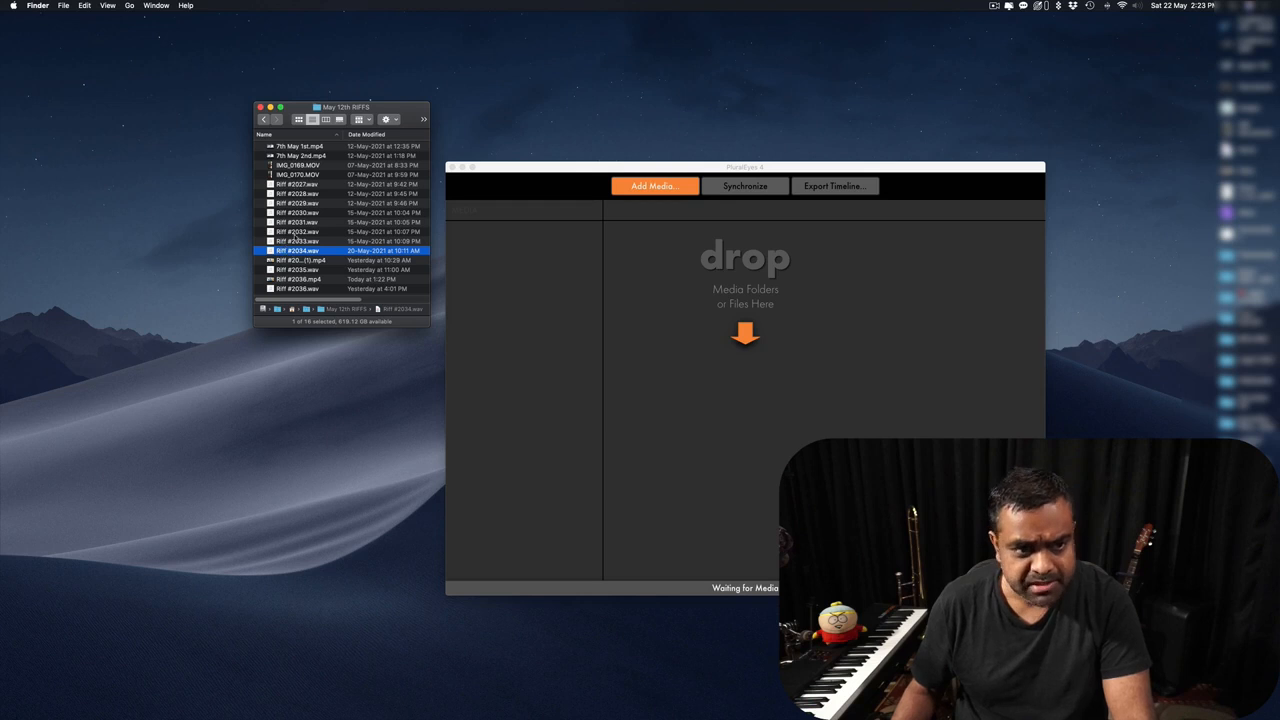
click(299, 166)
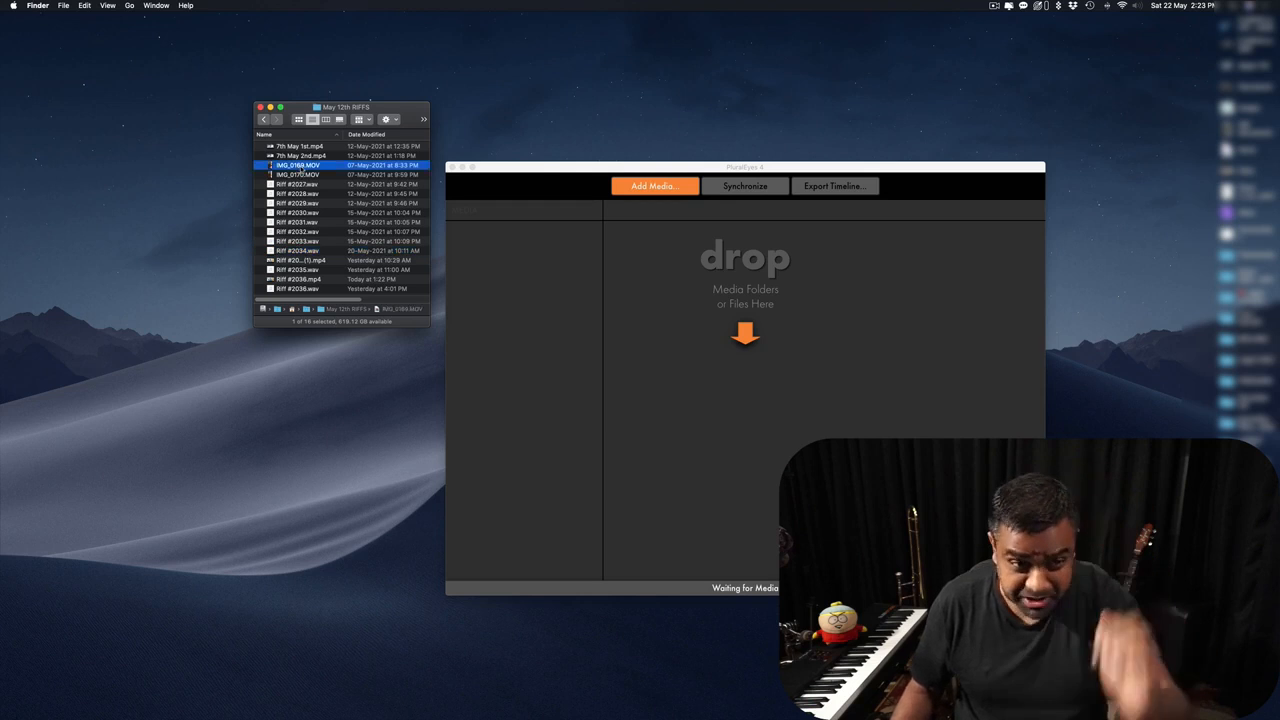
key(space)
click(440, 680)
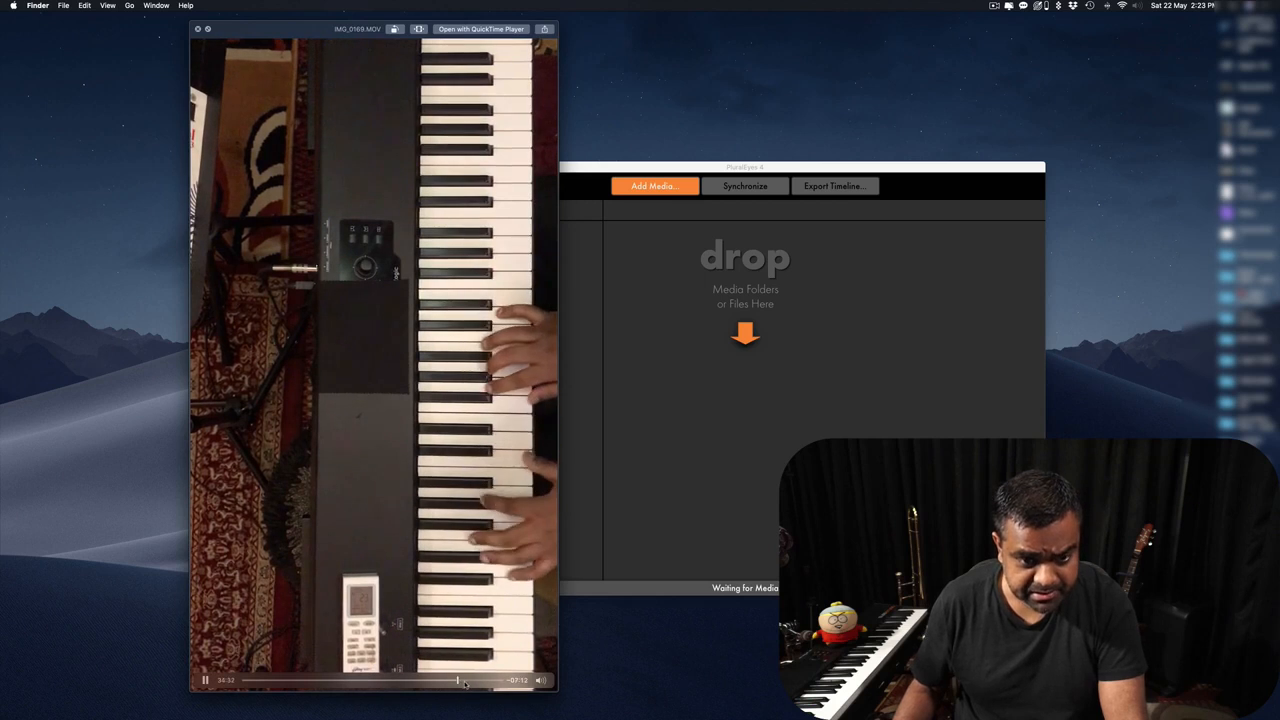
click(466, 680)
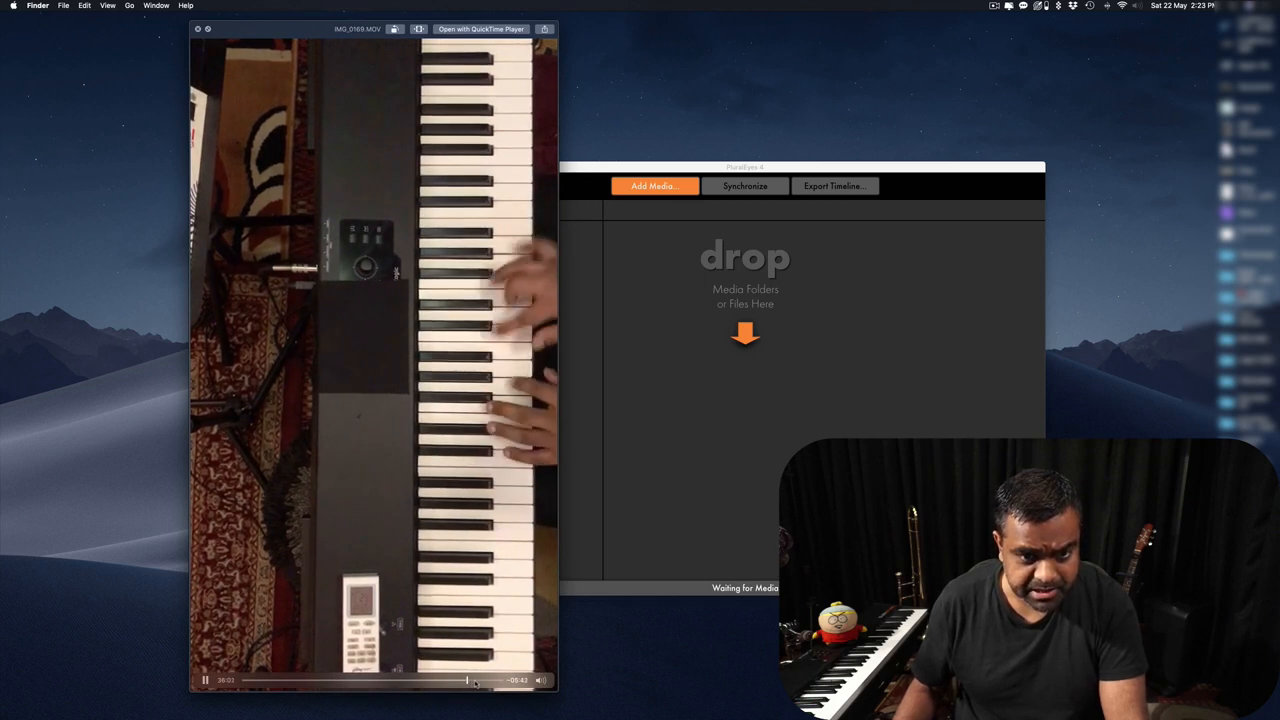
key(space)
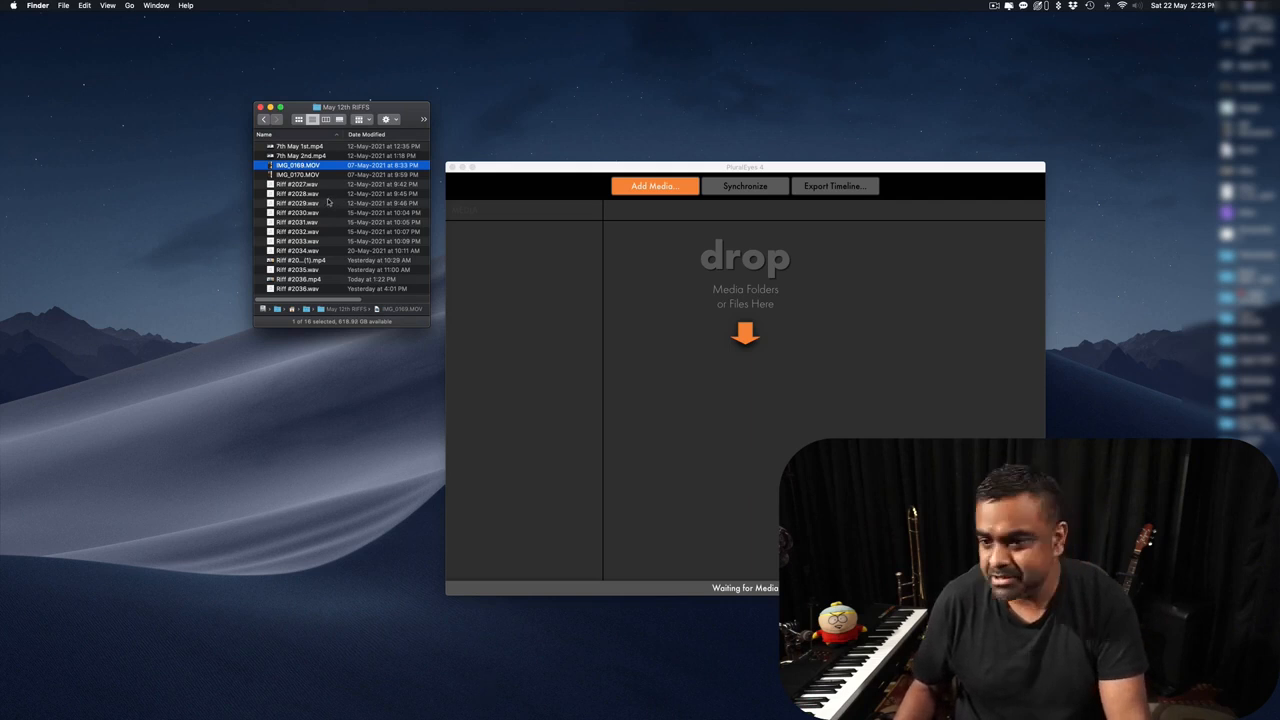
click(313, 156)
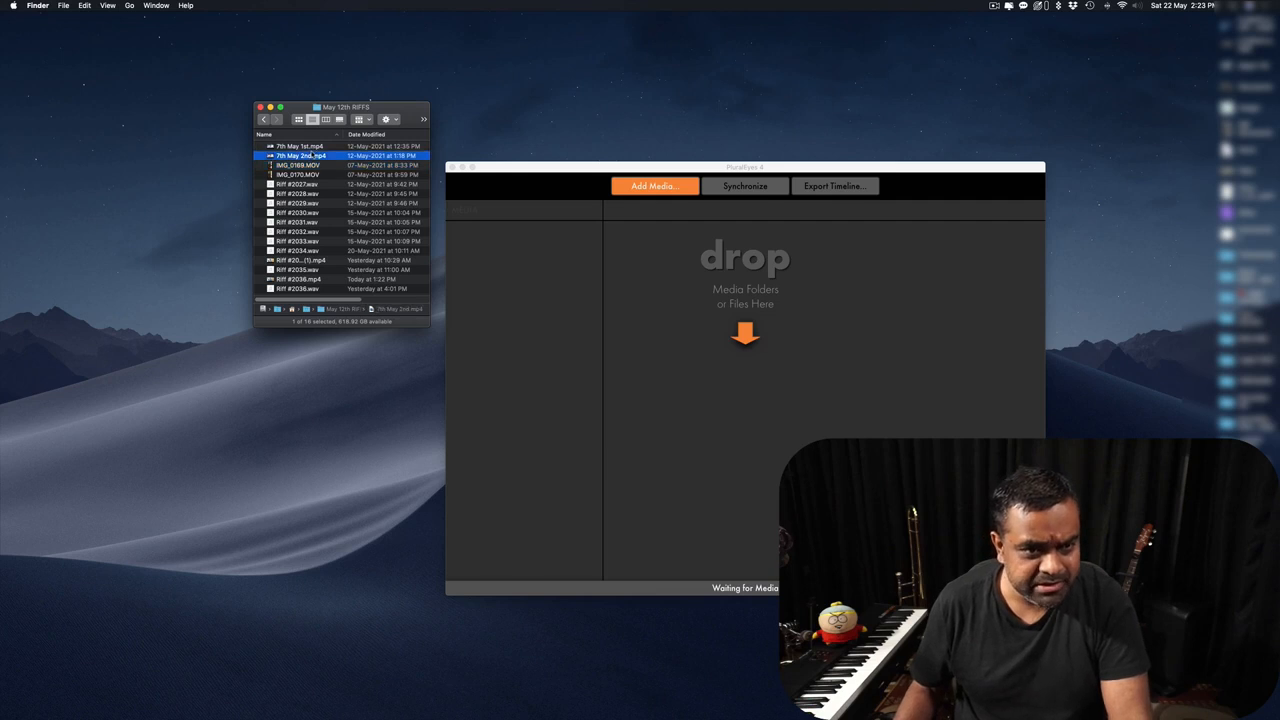
key(space)
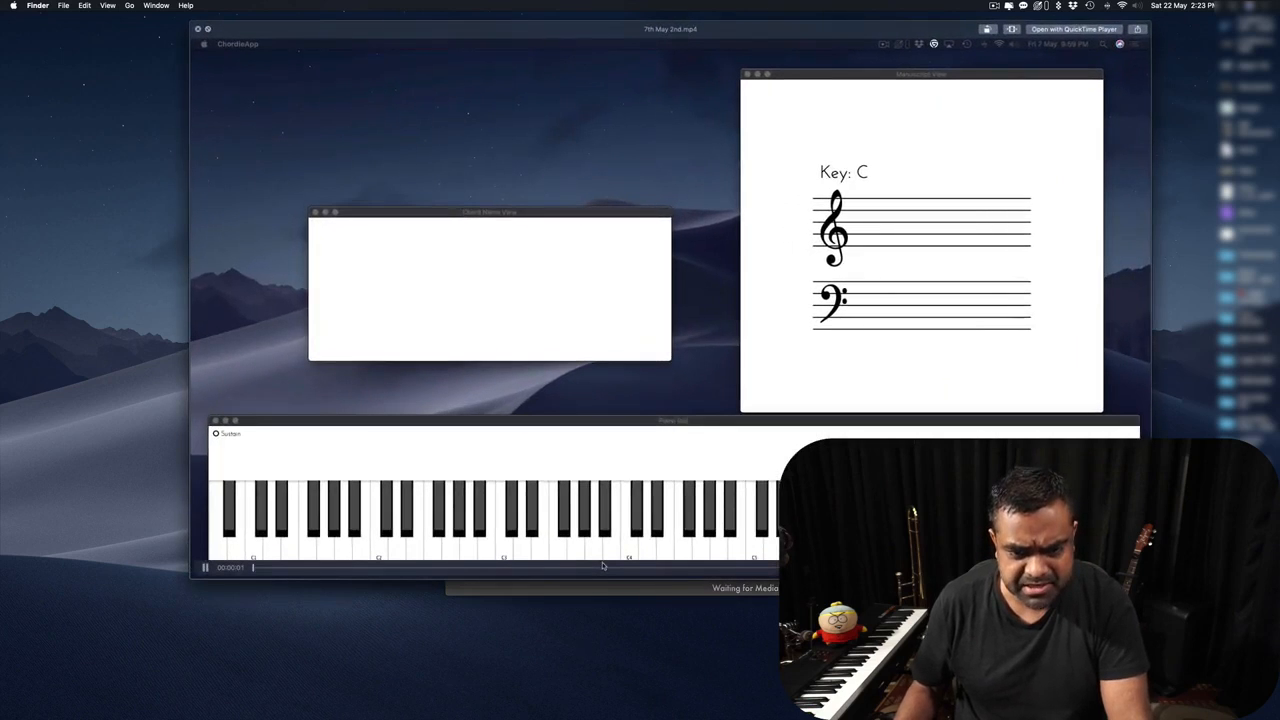
drag(605, 568, 698, 570)
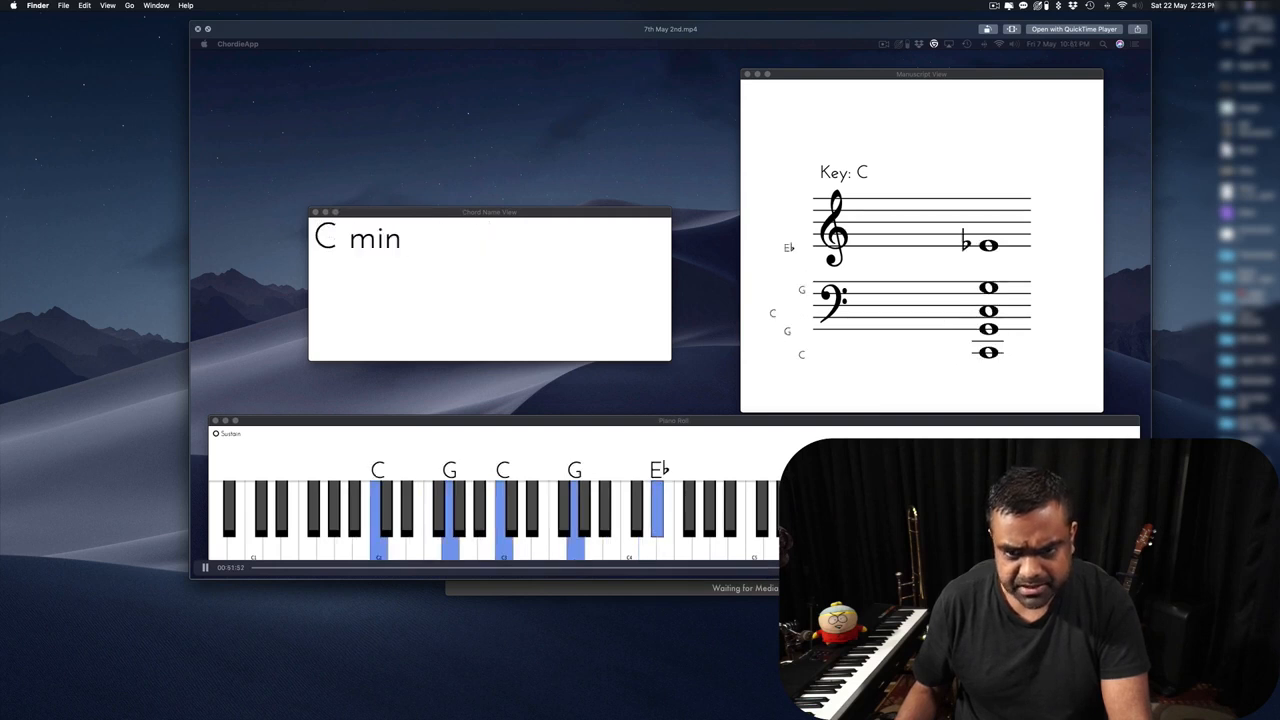
key(space)
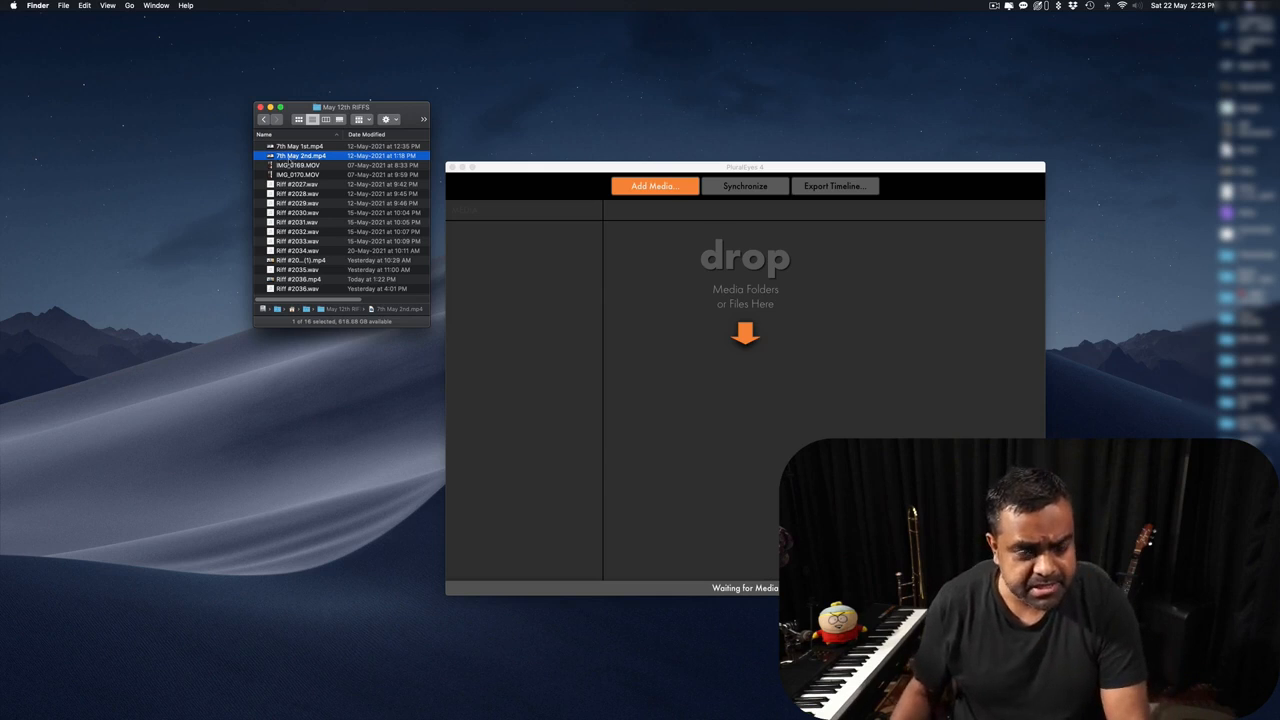
key(space)
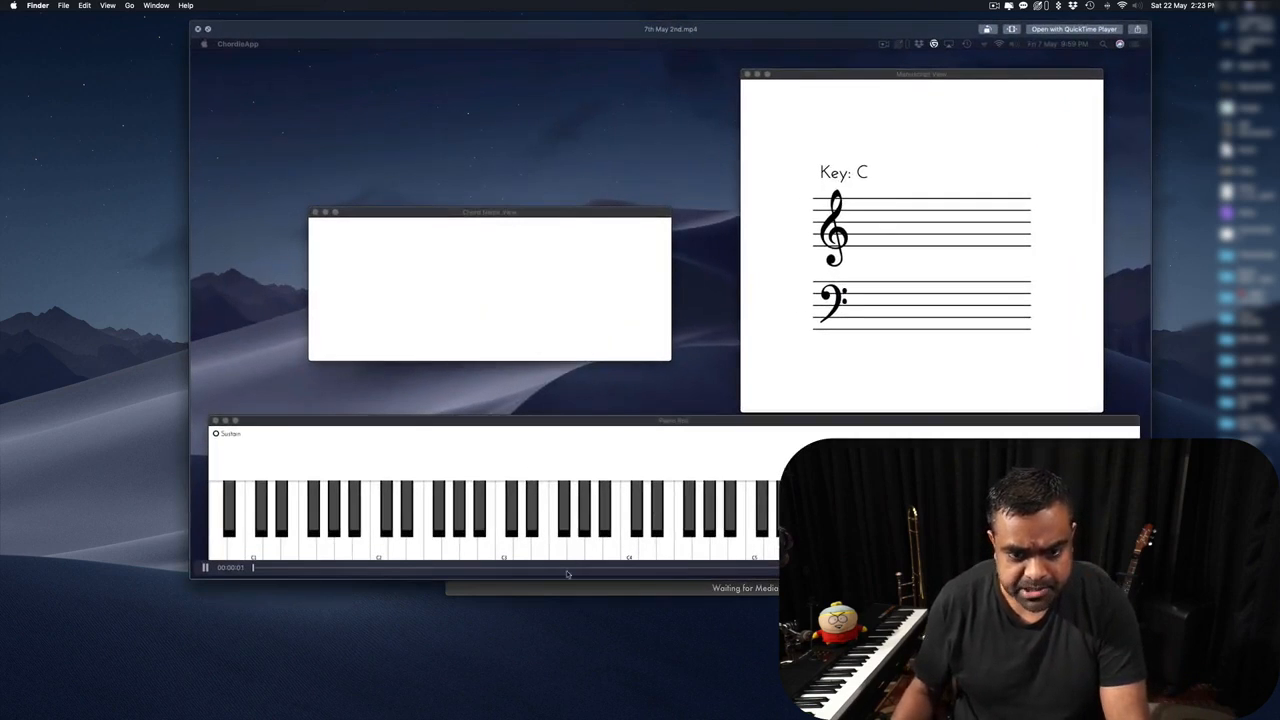
key(space)
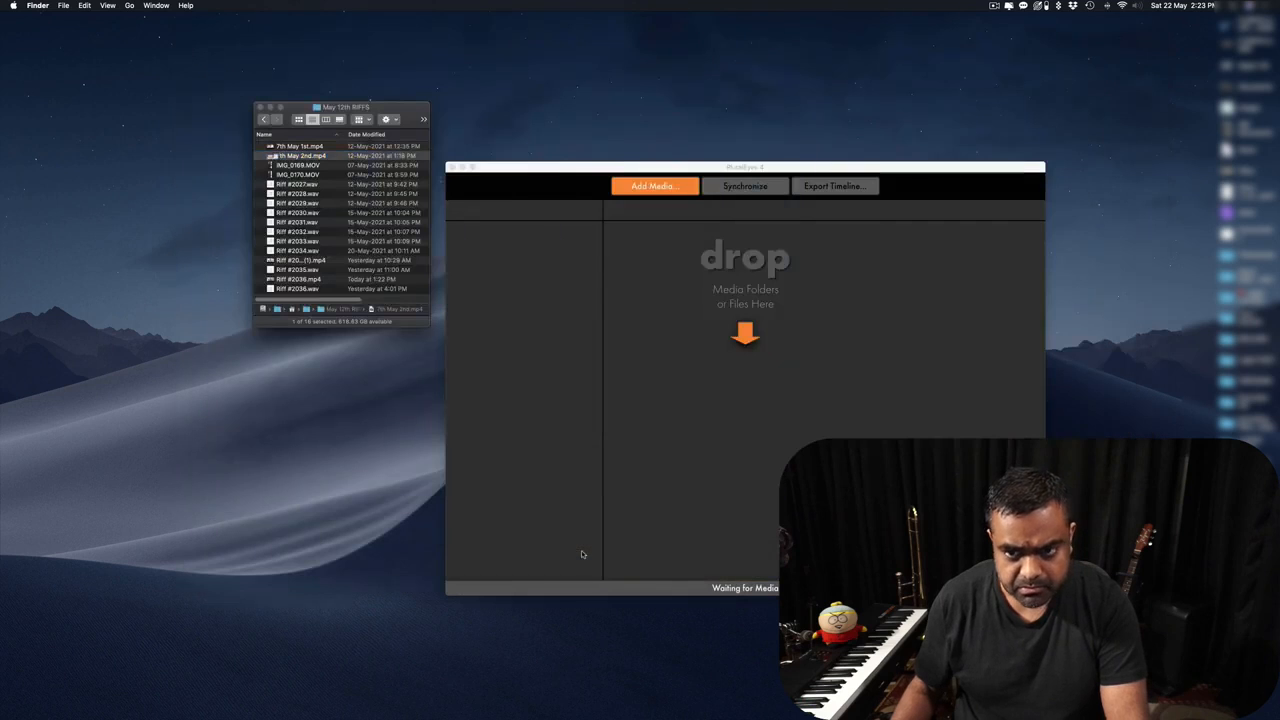
click(305, 166)
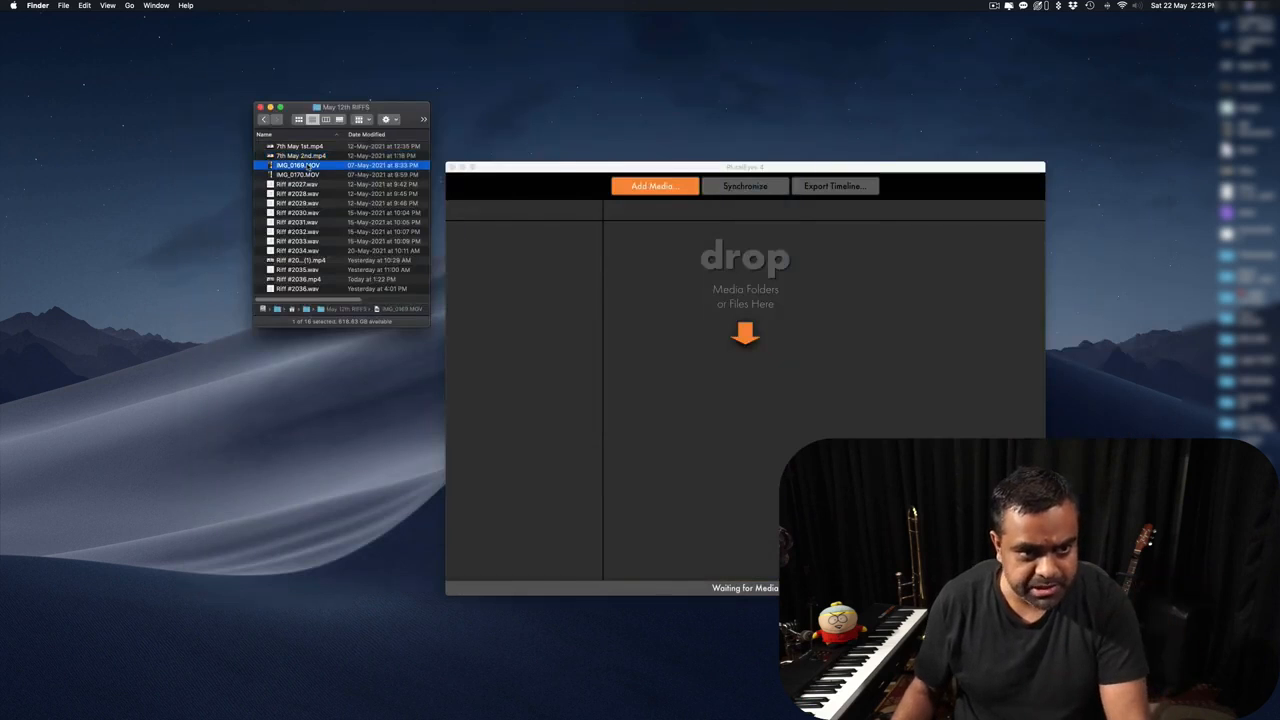
key(space)
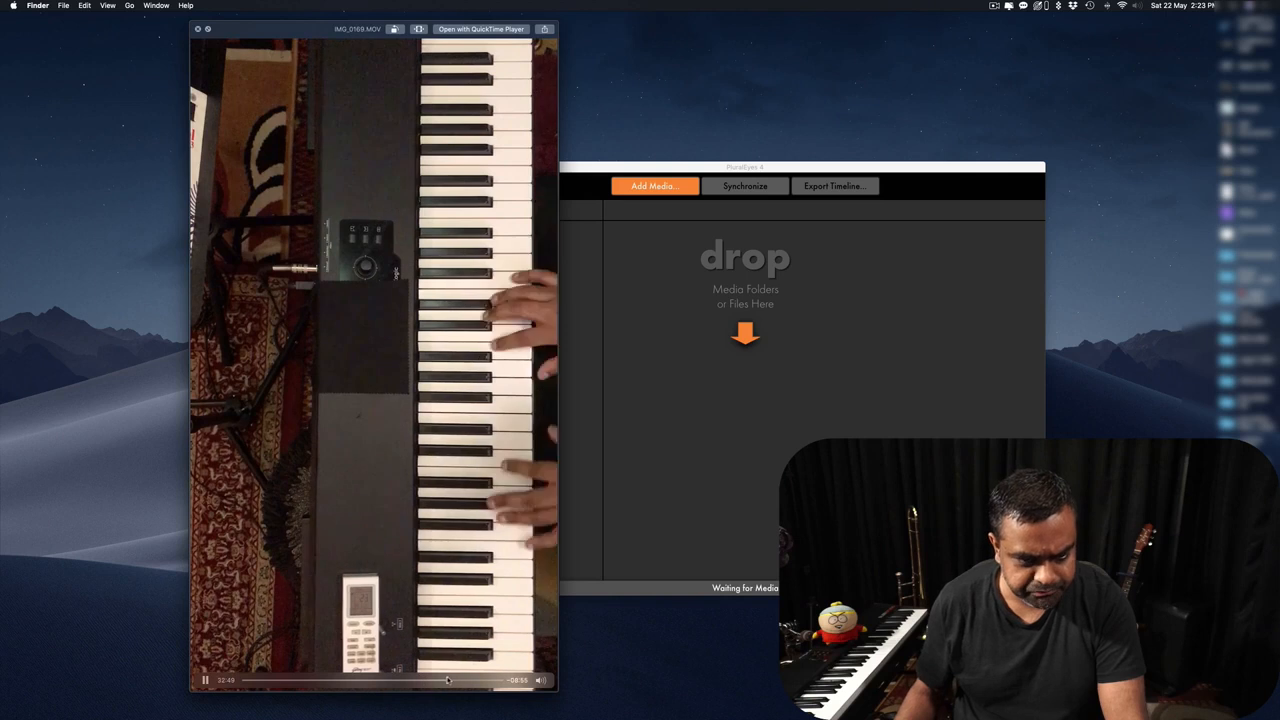
key(space)
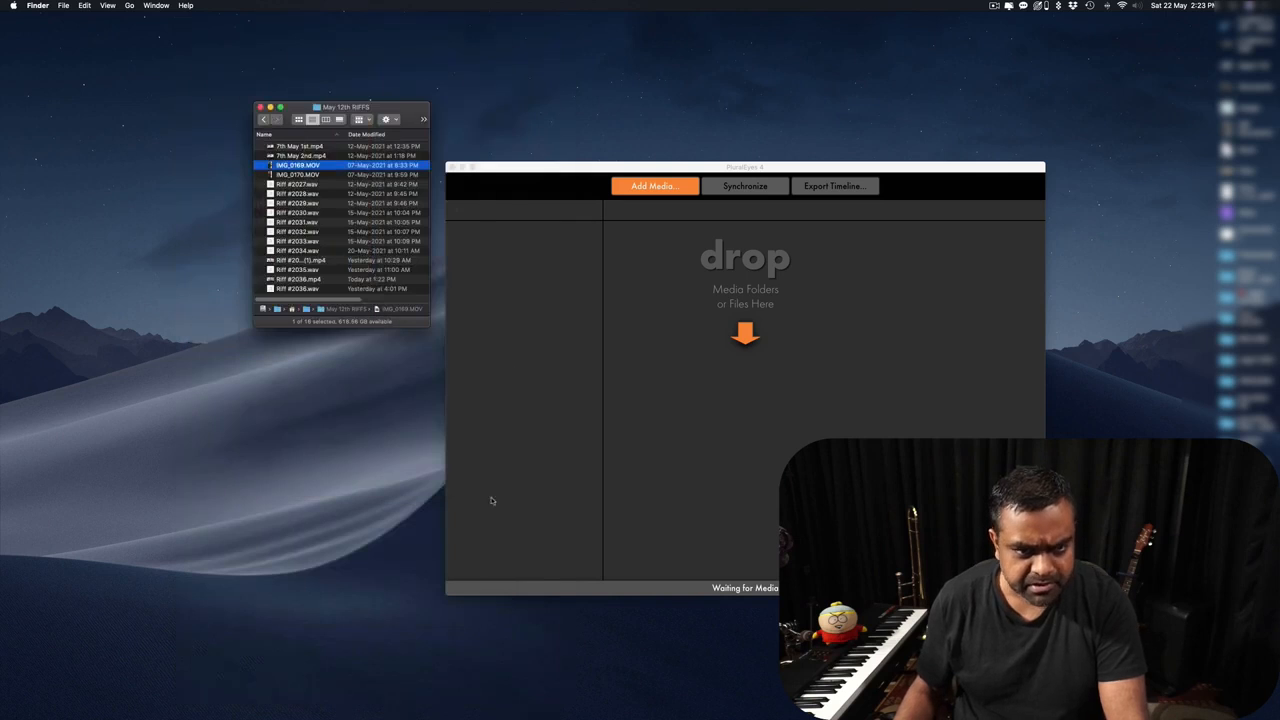
click(311, 262)
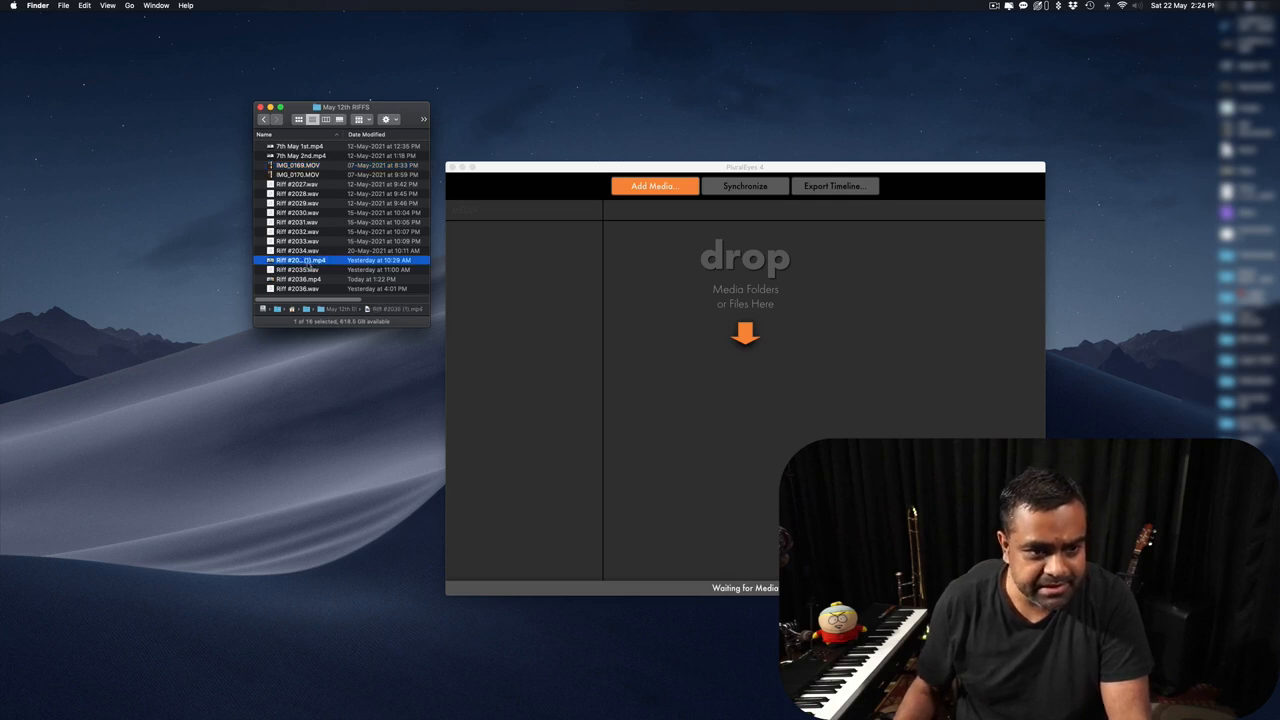
click(305, 280)
key(space)
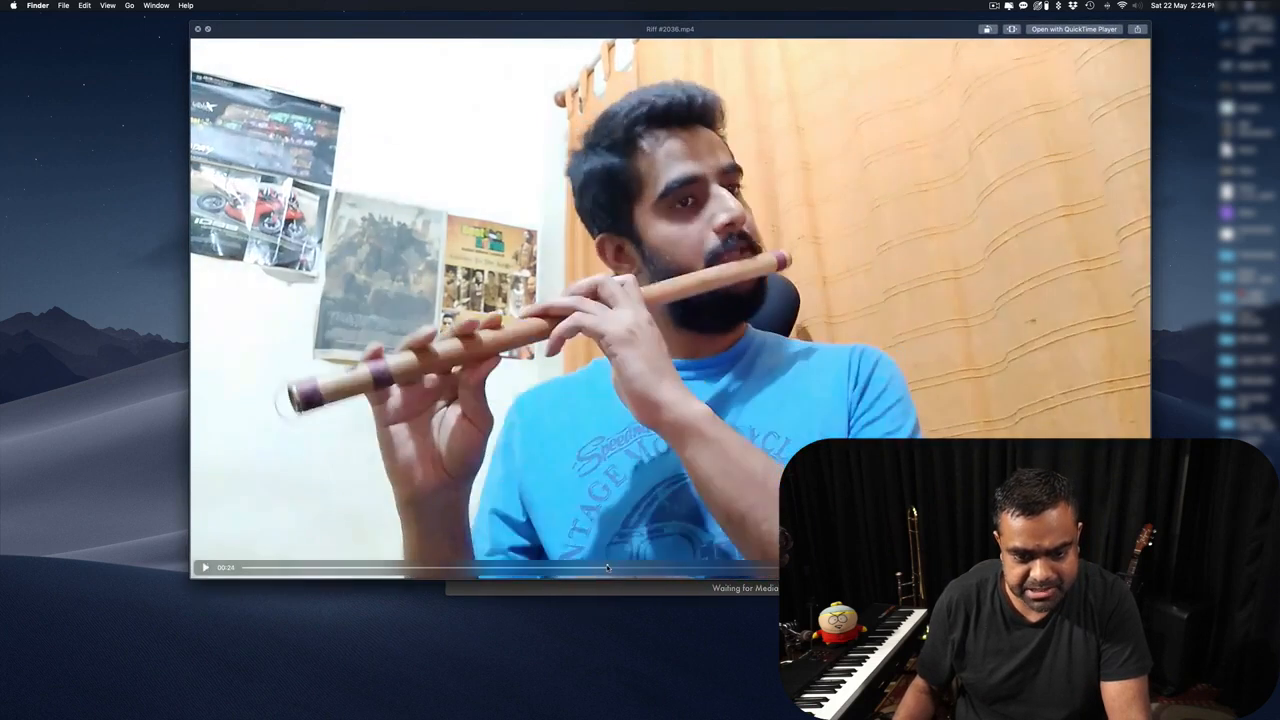
drag(607, 567, 692, 567)
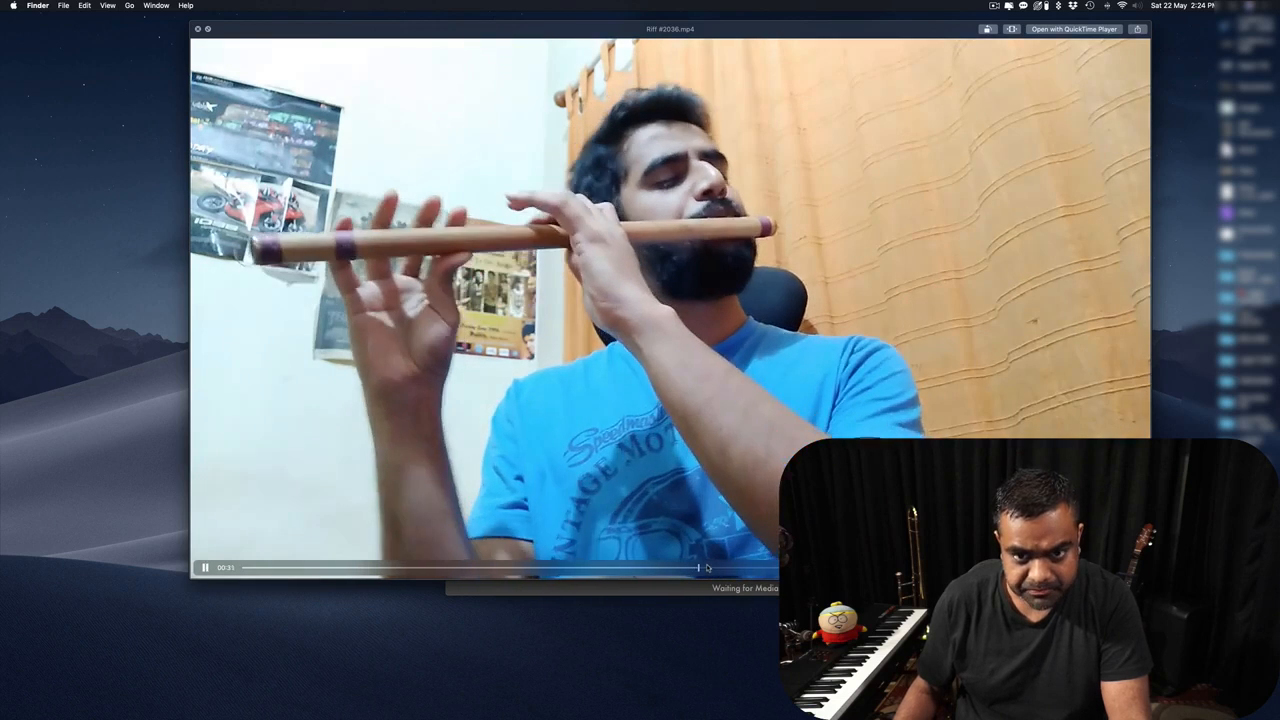
key(space)
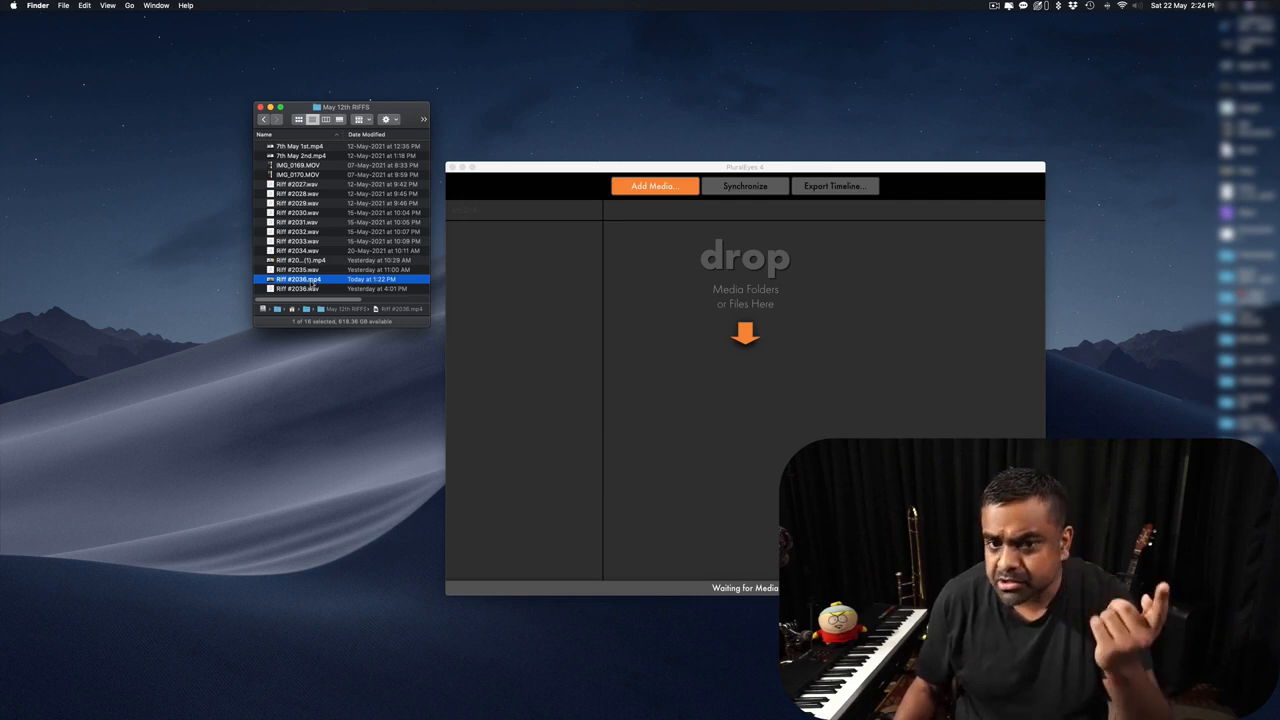
click(305, 175)
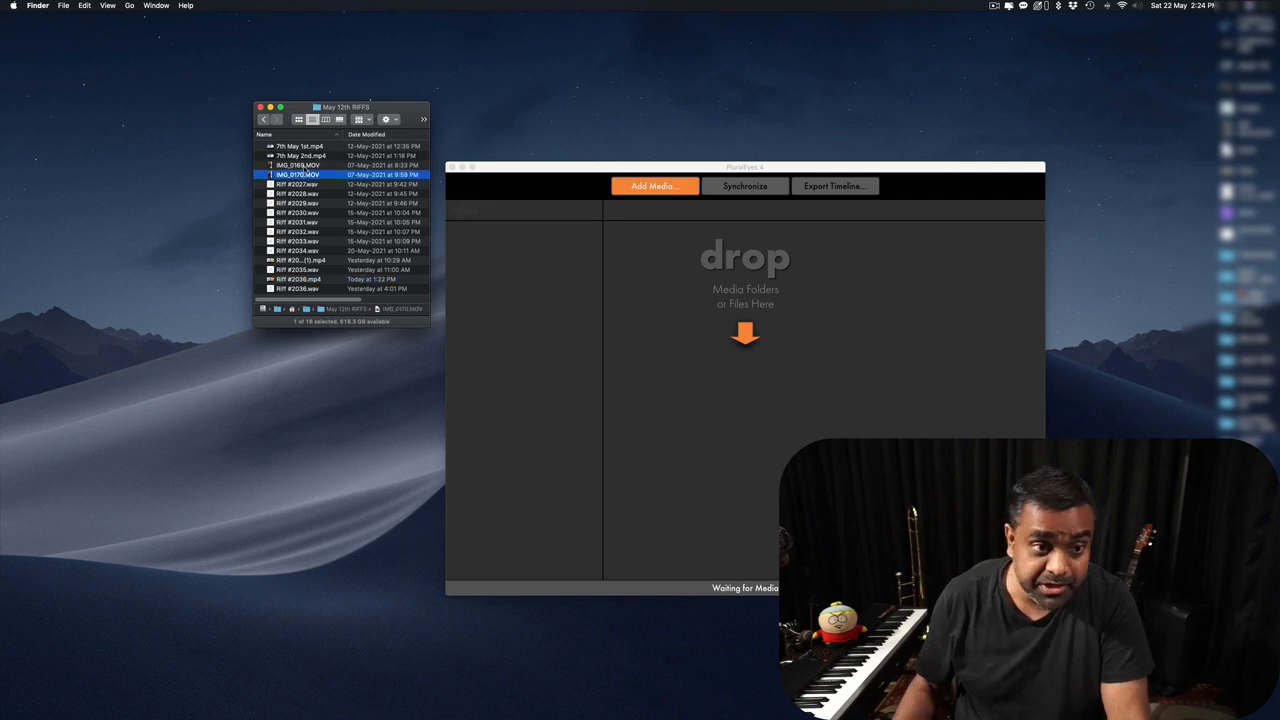
click(304, 166)
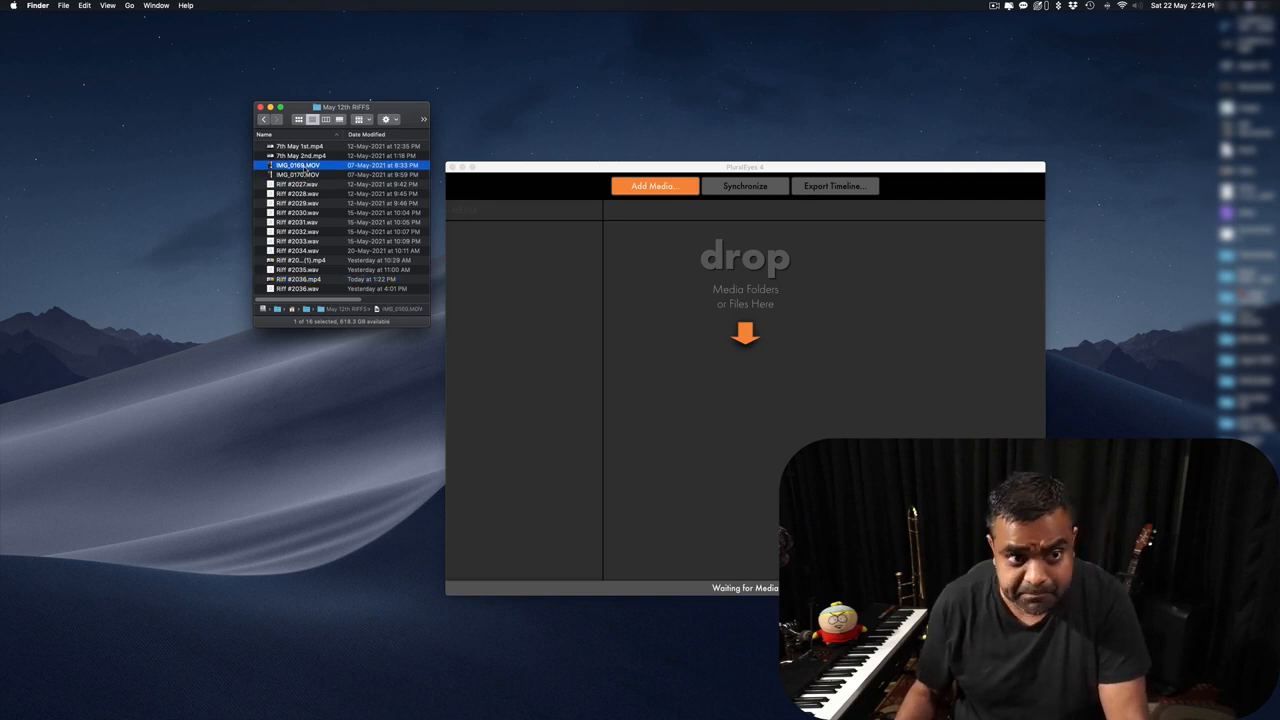
key(space)
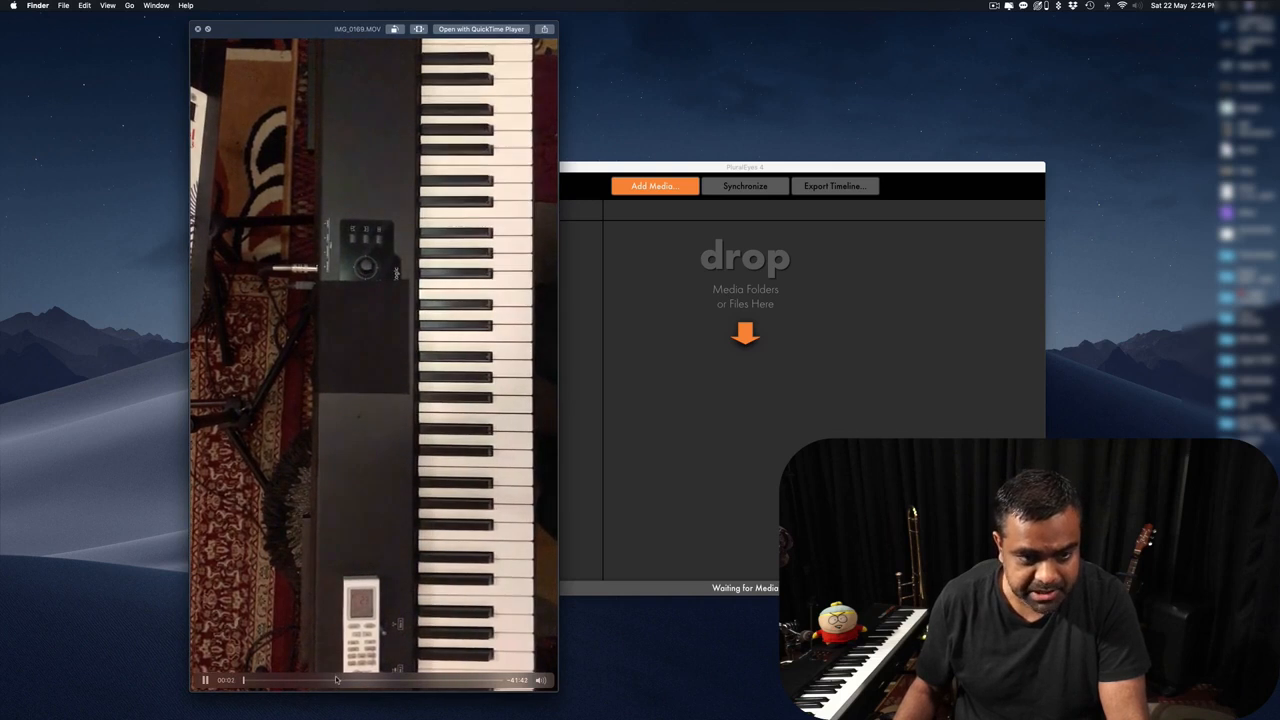
click(337, 680)
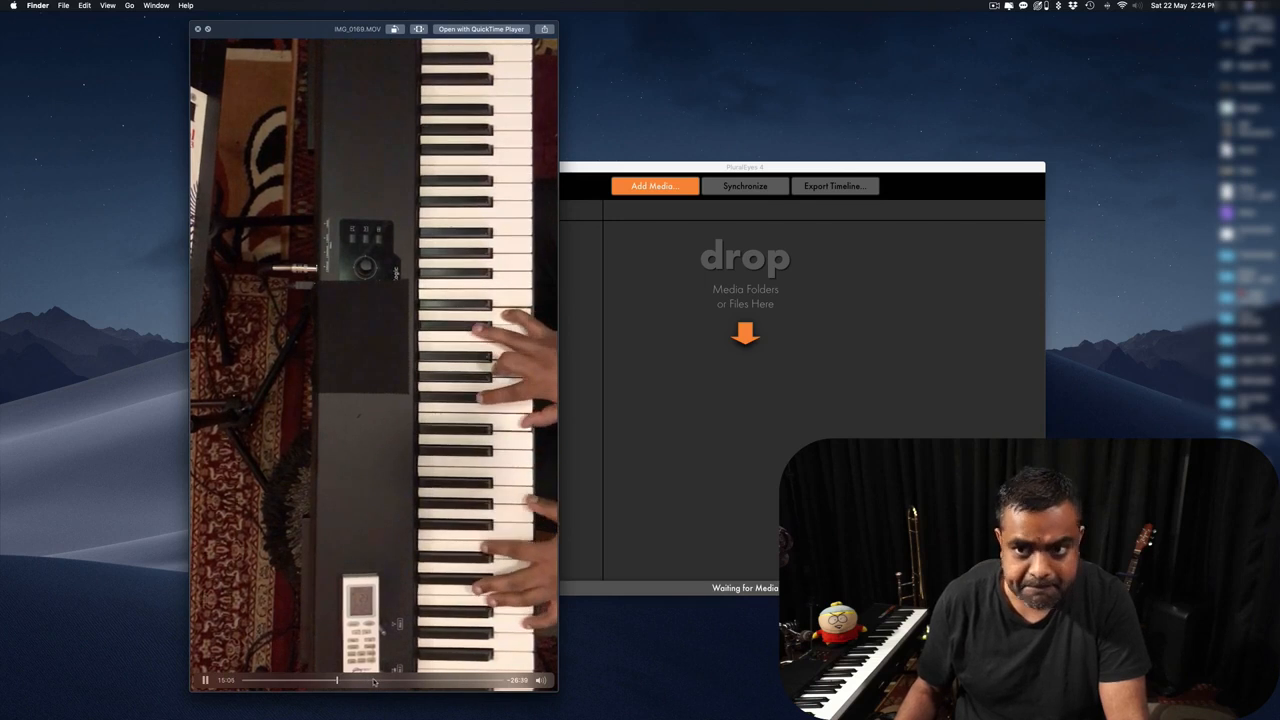
click(374, 680)
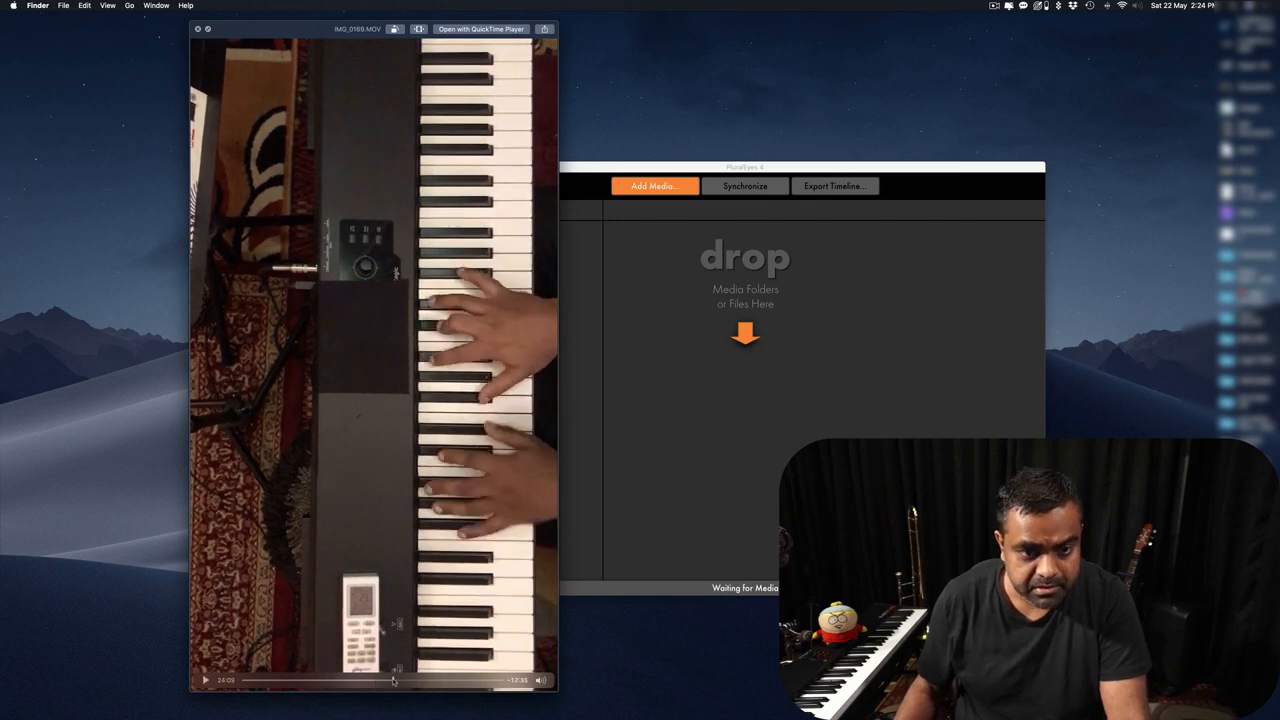
key(space)
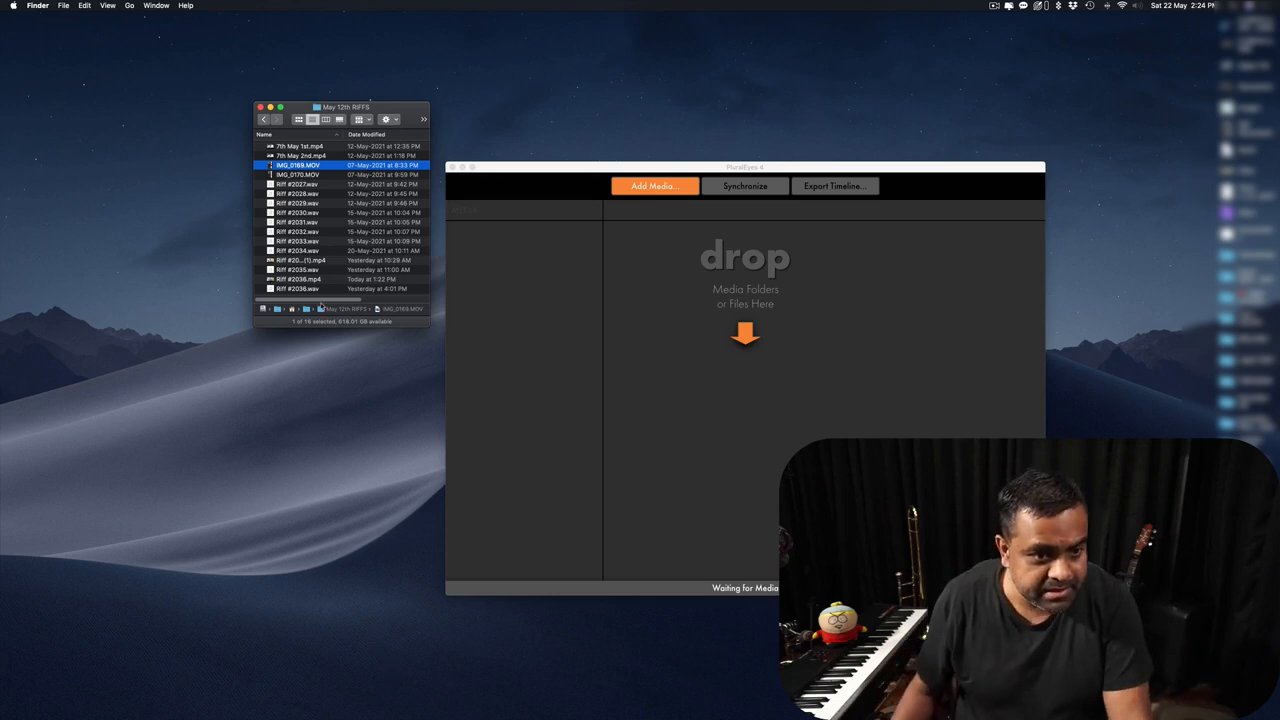
click(312, 280)
key(space)
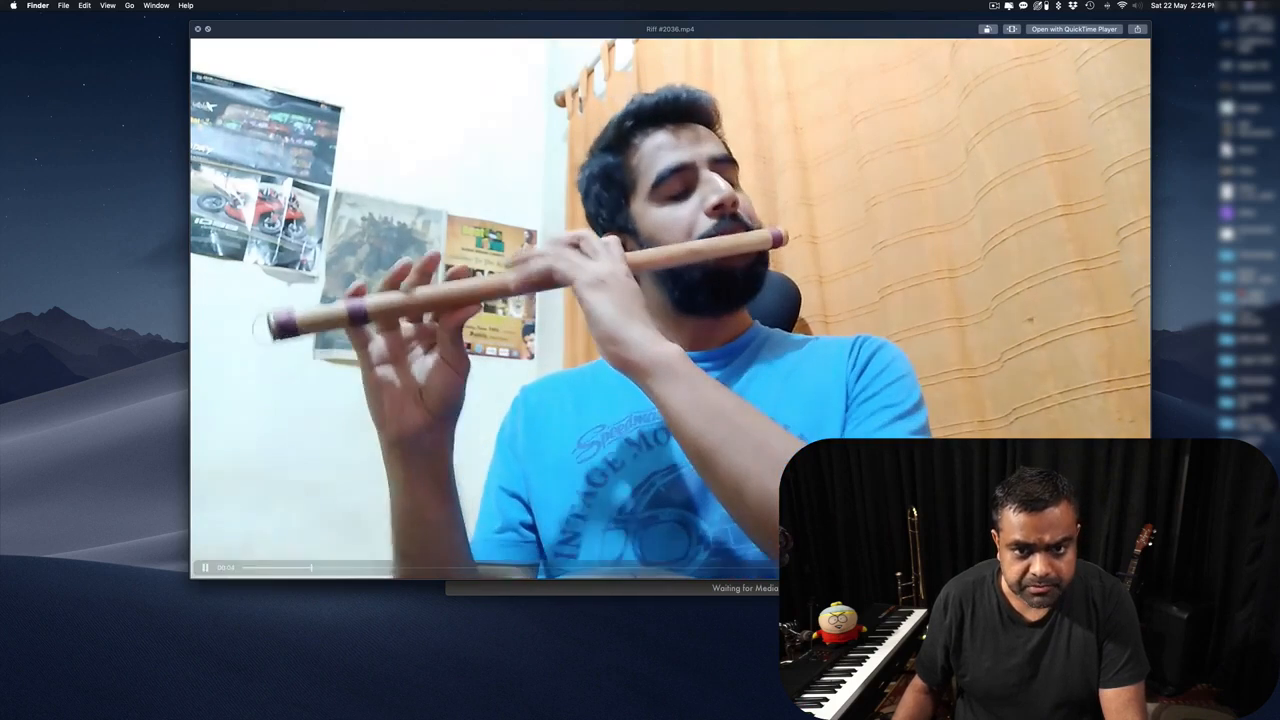
key(space)
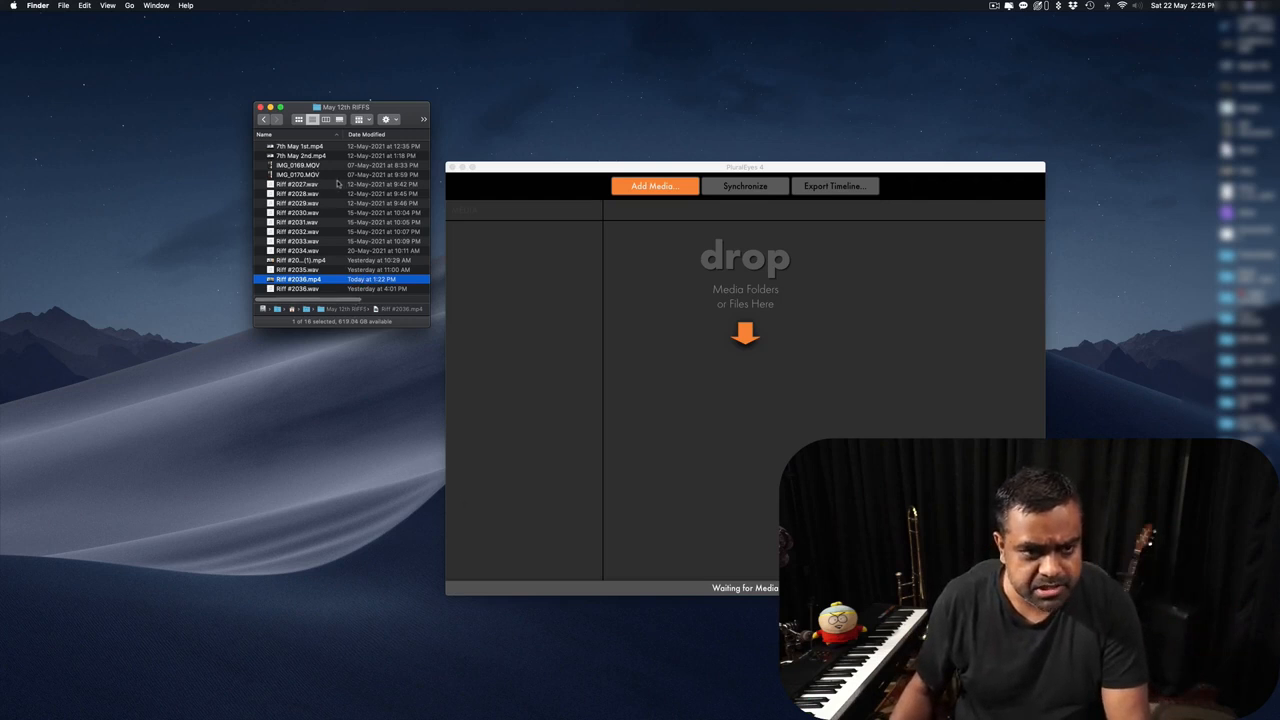
Browse the 7th May and IMG_0169 clips and Quick Look today's riff video.
click(301, 147)
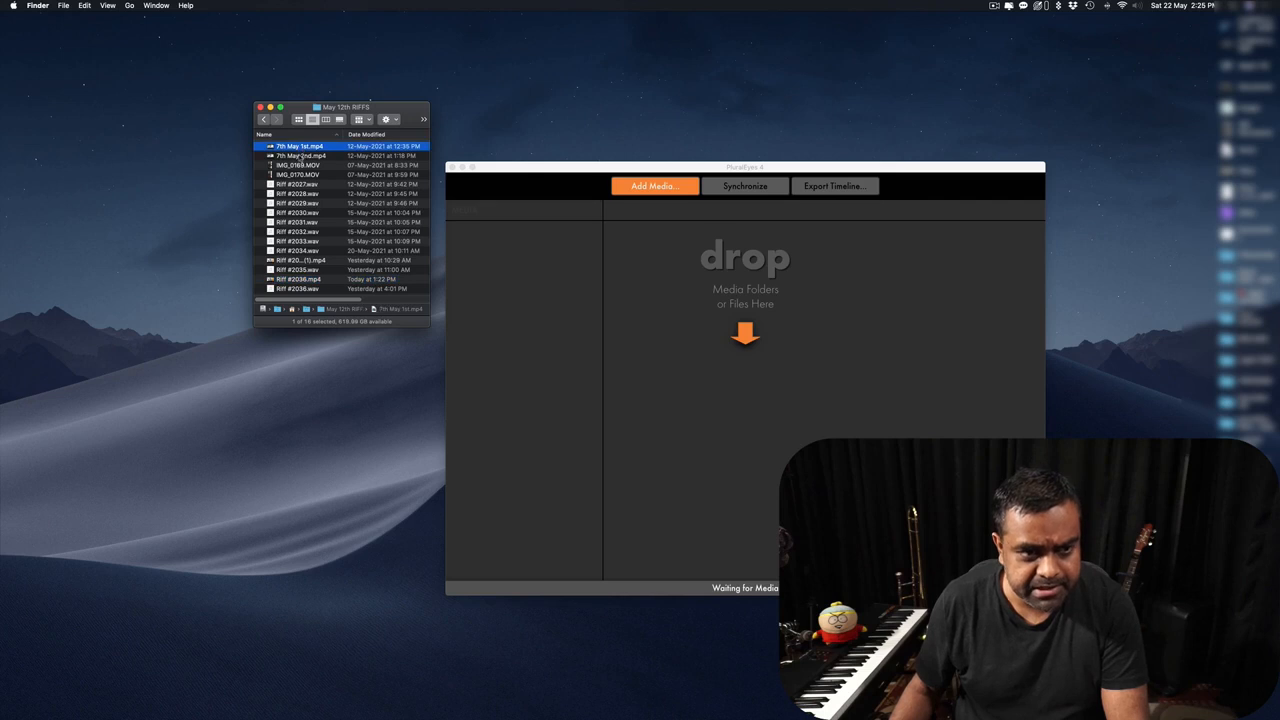
click(300, 156)
click(301, 165)
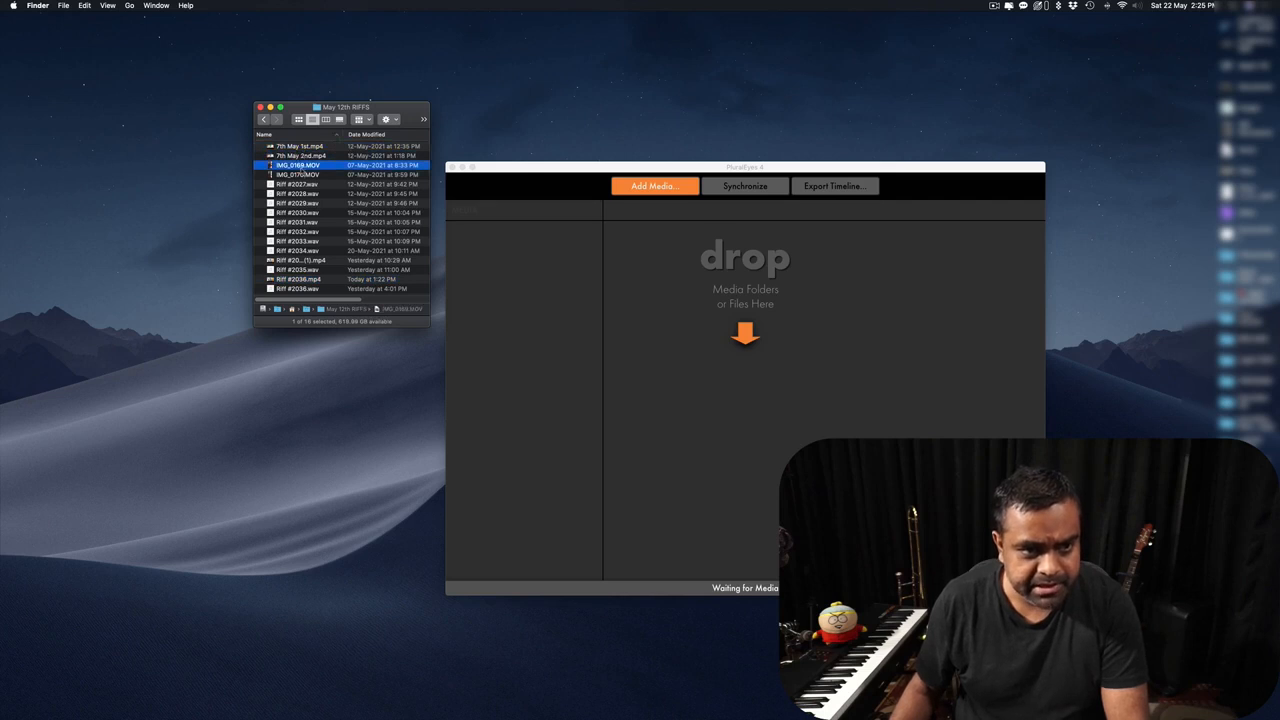
click(303, 279)
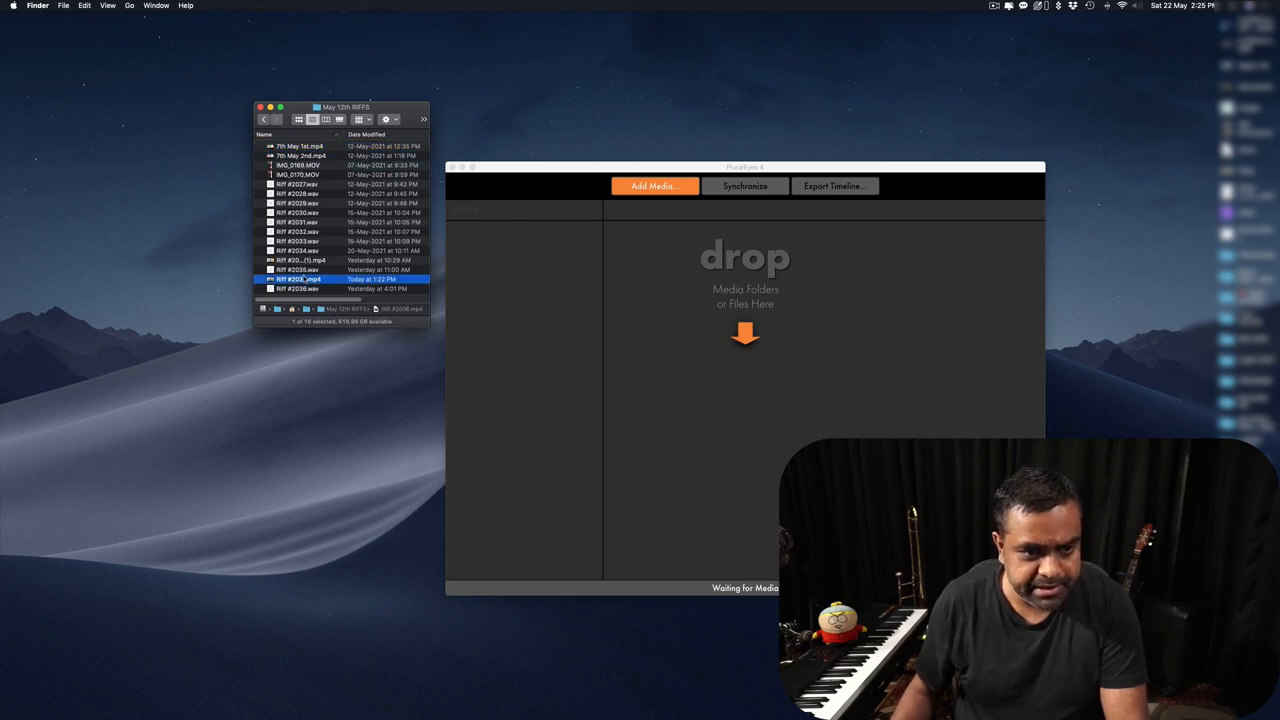
key(space)
key(space)
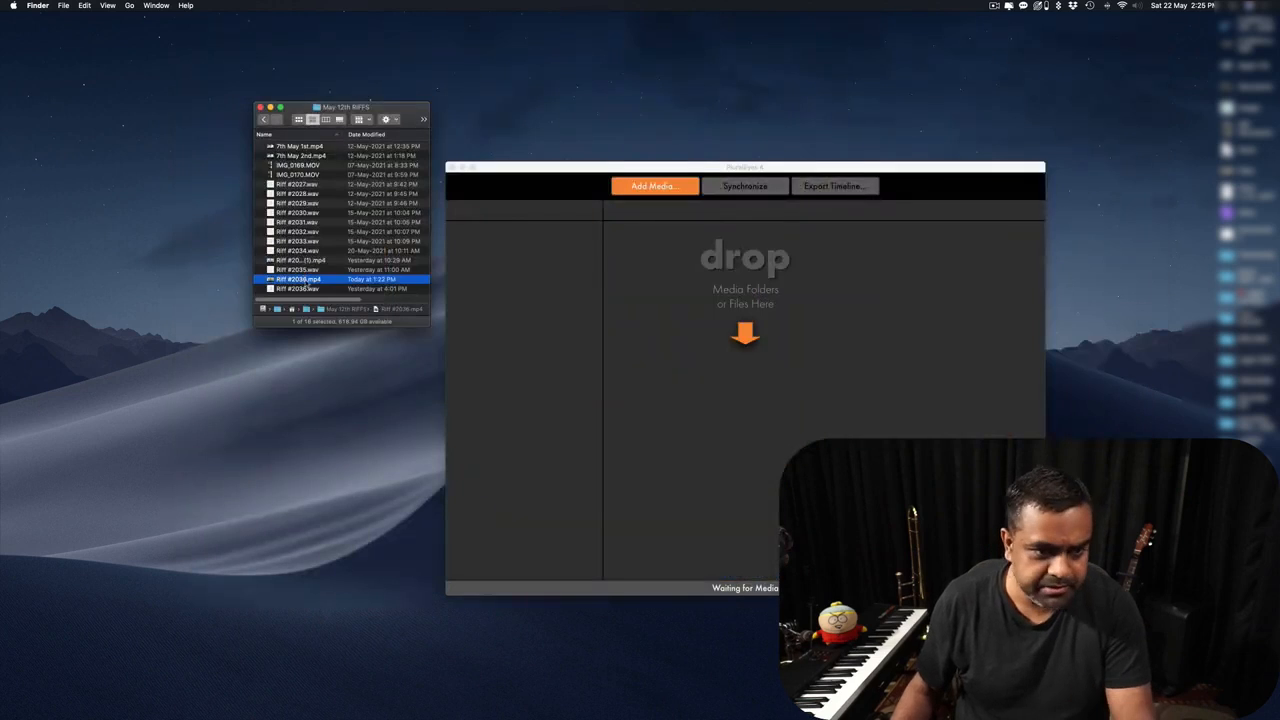
Preview Riff #2036.wav with Quick Look, then select all 16 files in the folder.
click(308, 288)
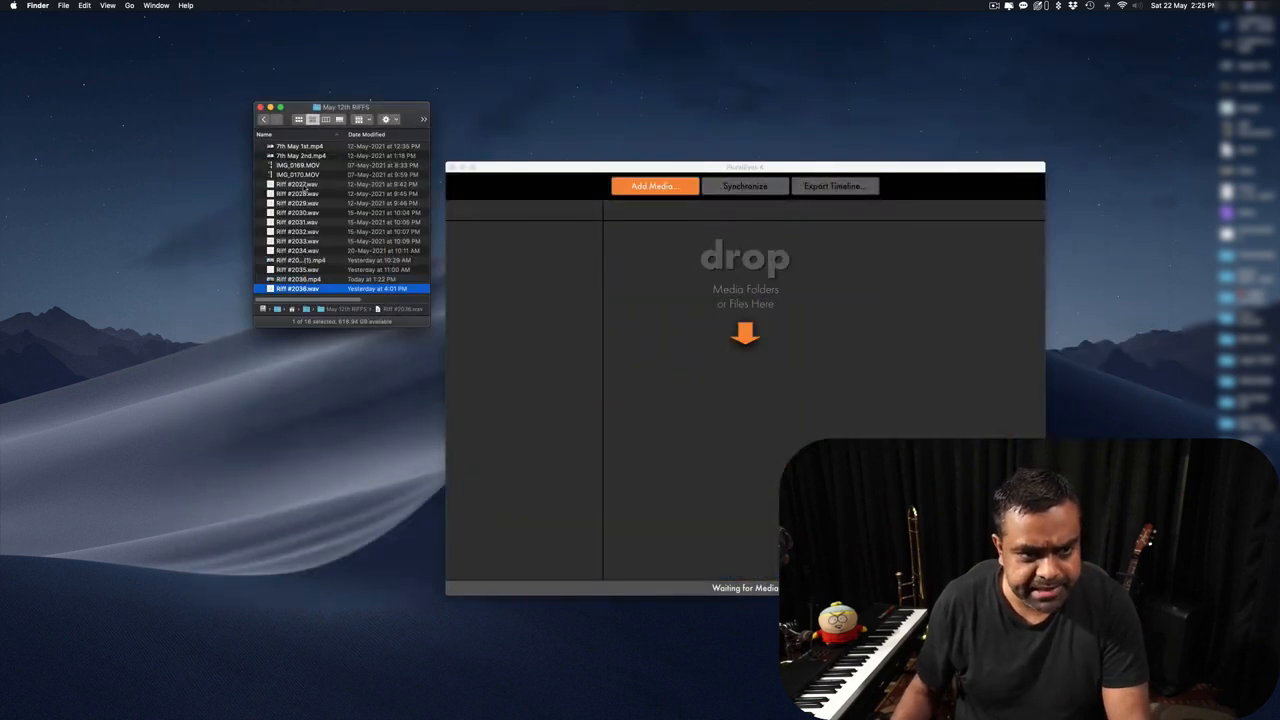
click(304, 187)
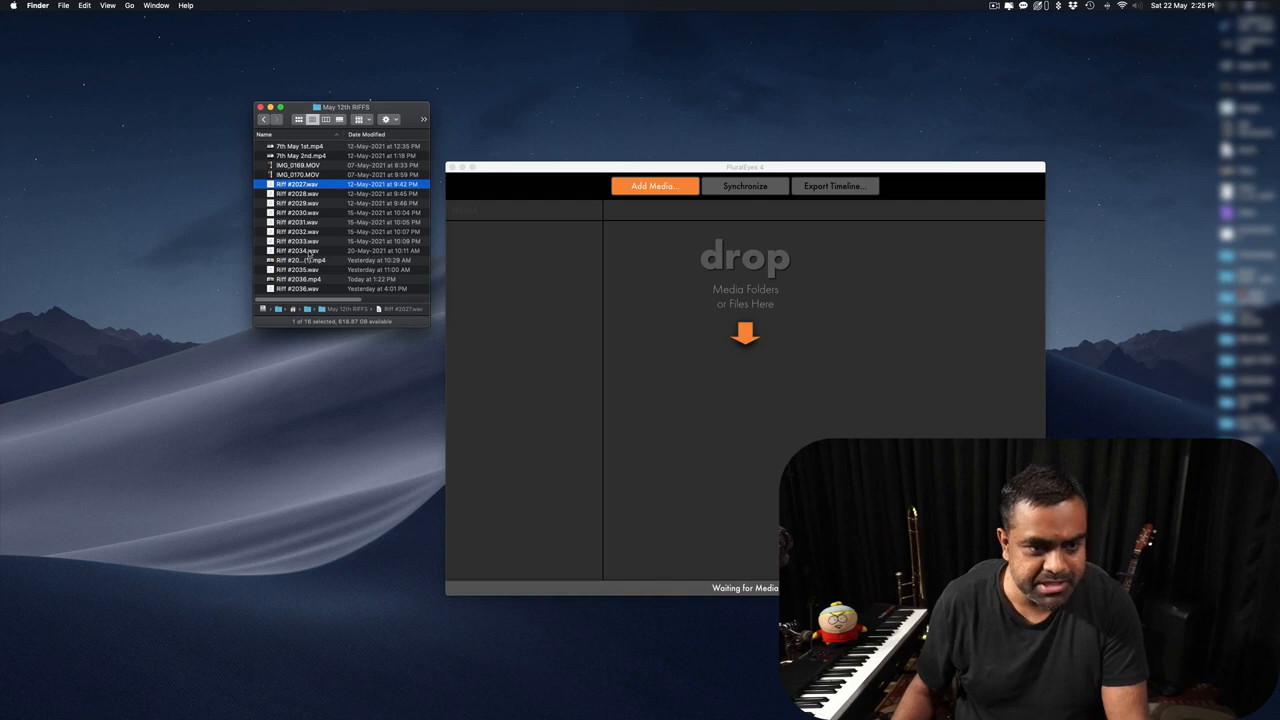
shift+click(310, 251)
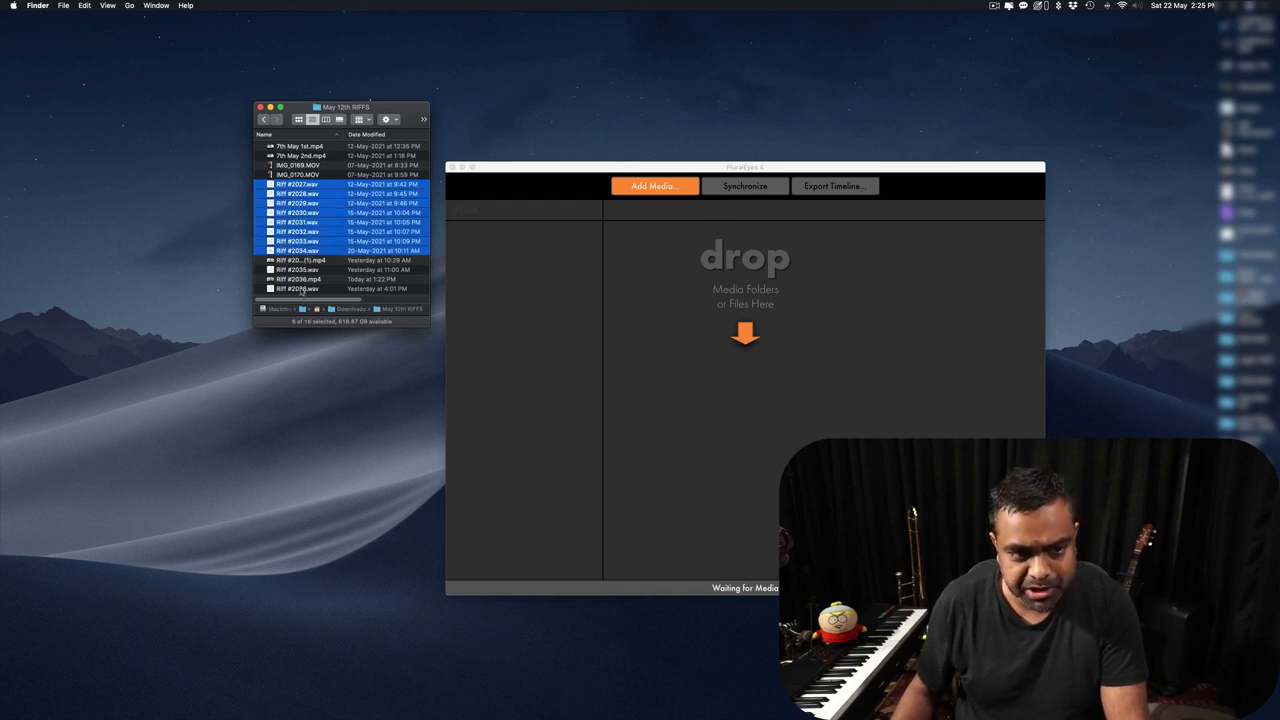
click(301, 289)
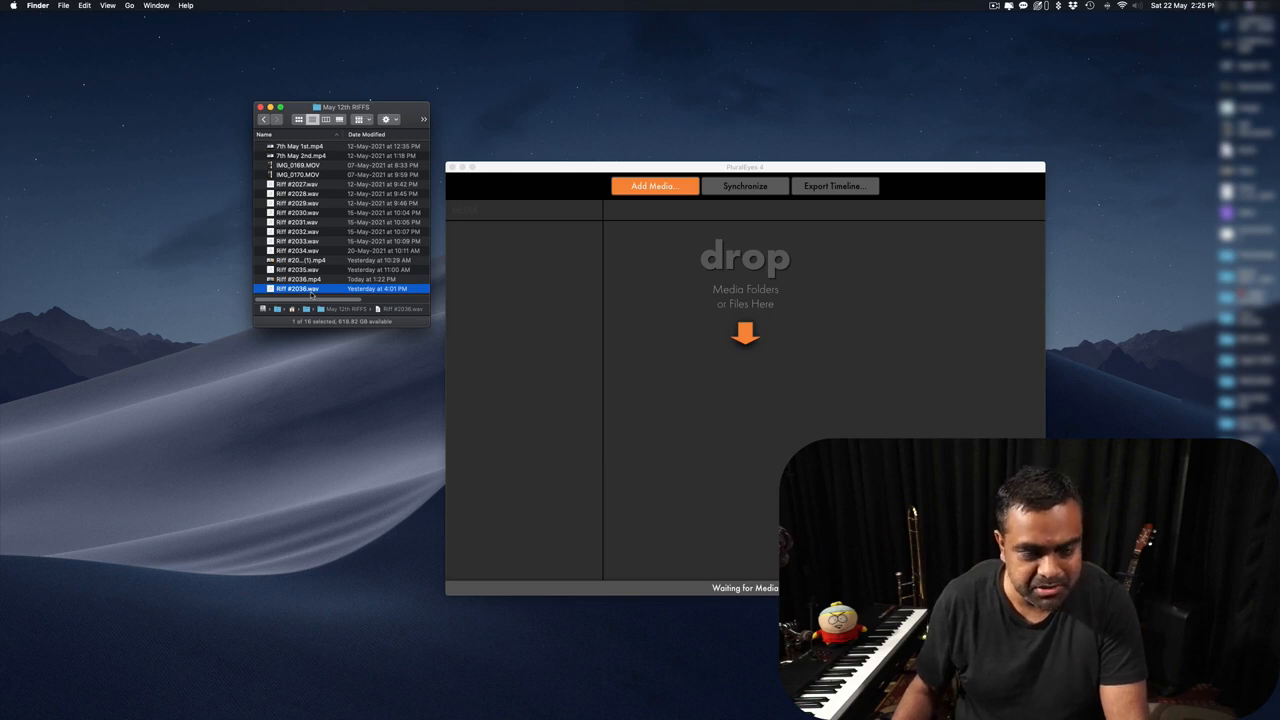
key(space)
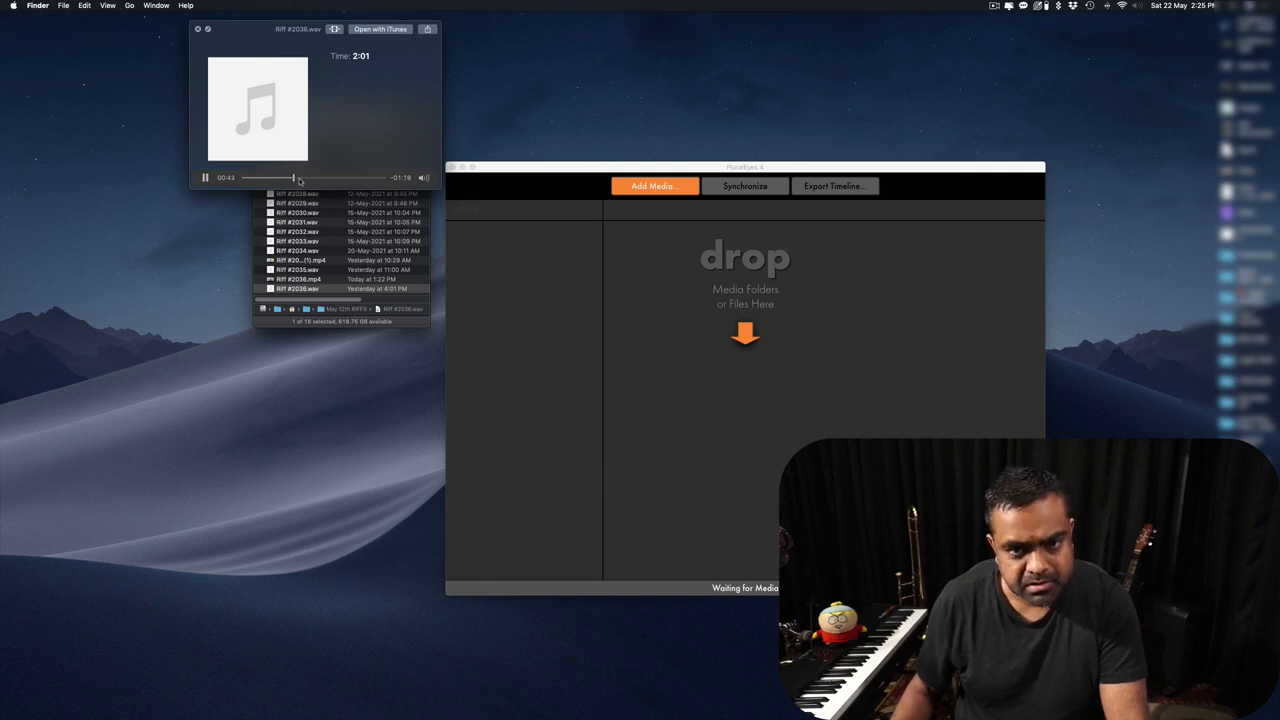
key(space)
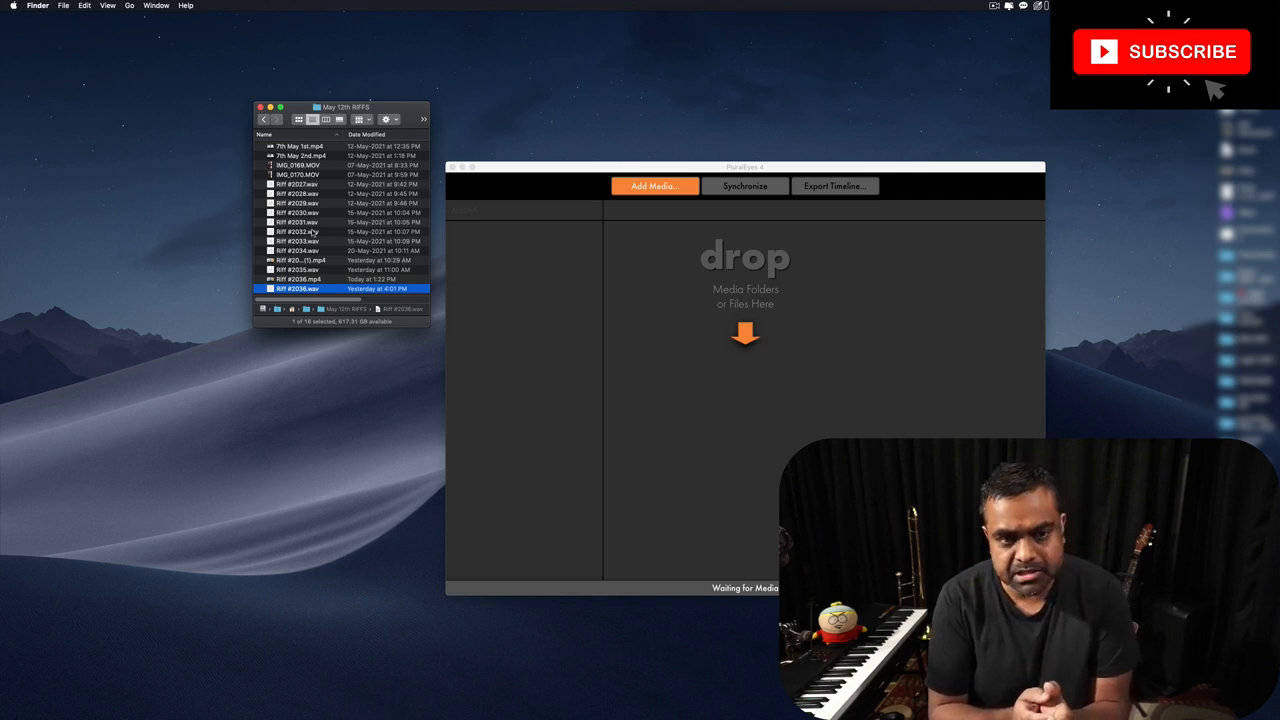
click(313, 232)
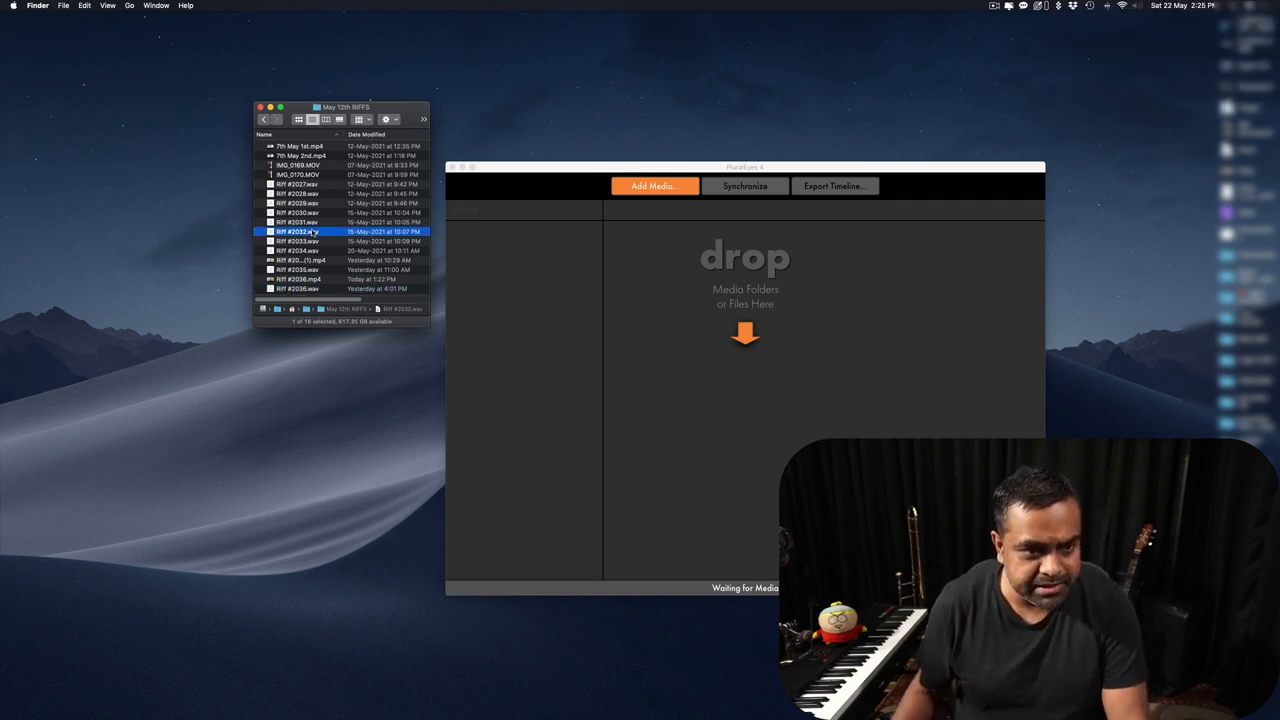
key(super+a)
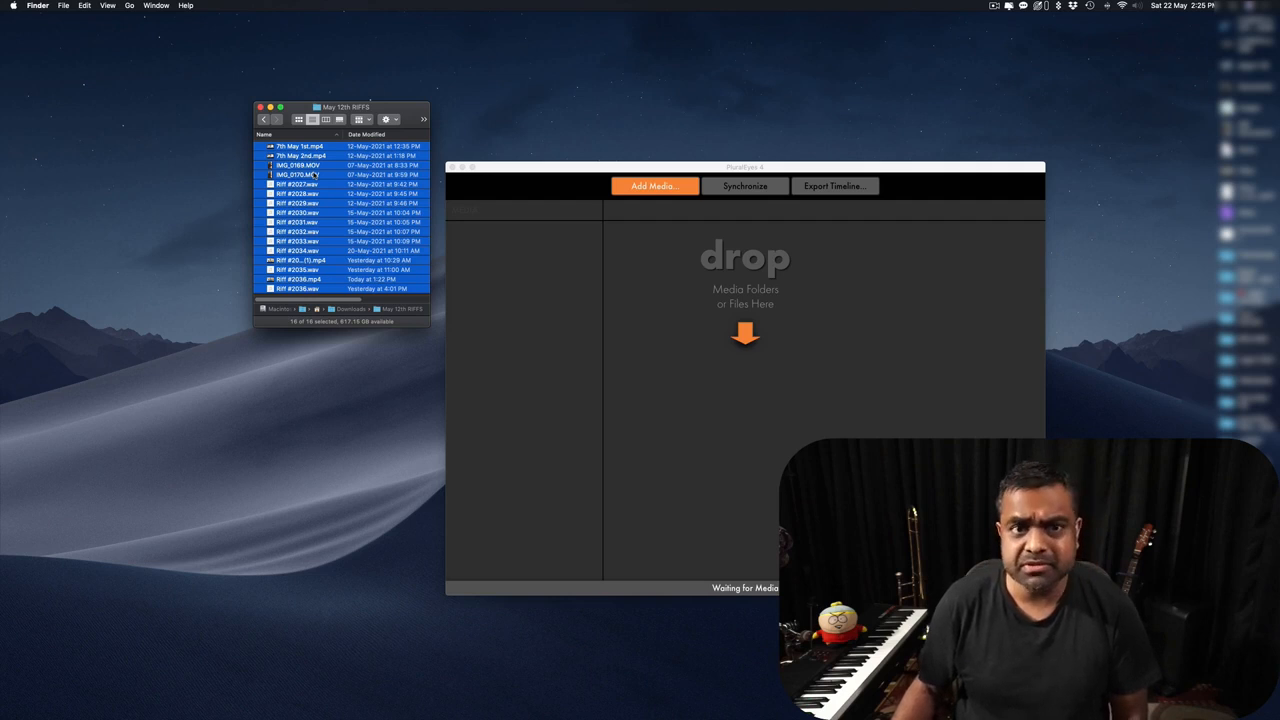
Drag the 16 Finder files into PluralEyes, giving 6 Camera 1 clips and 10 Audio Recorder 1 clips.
click(561, 321)
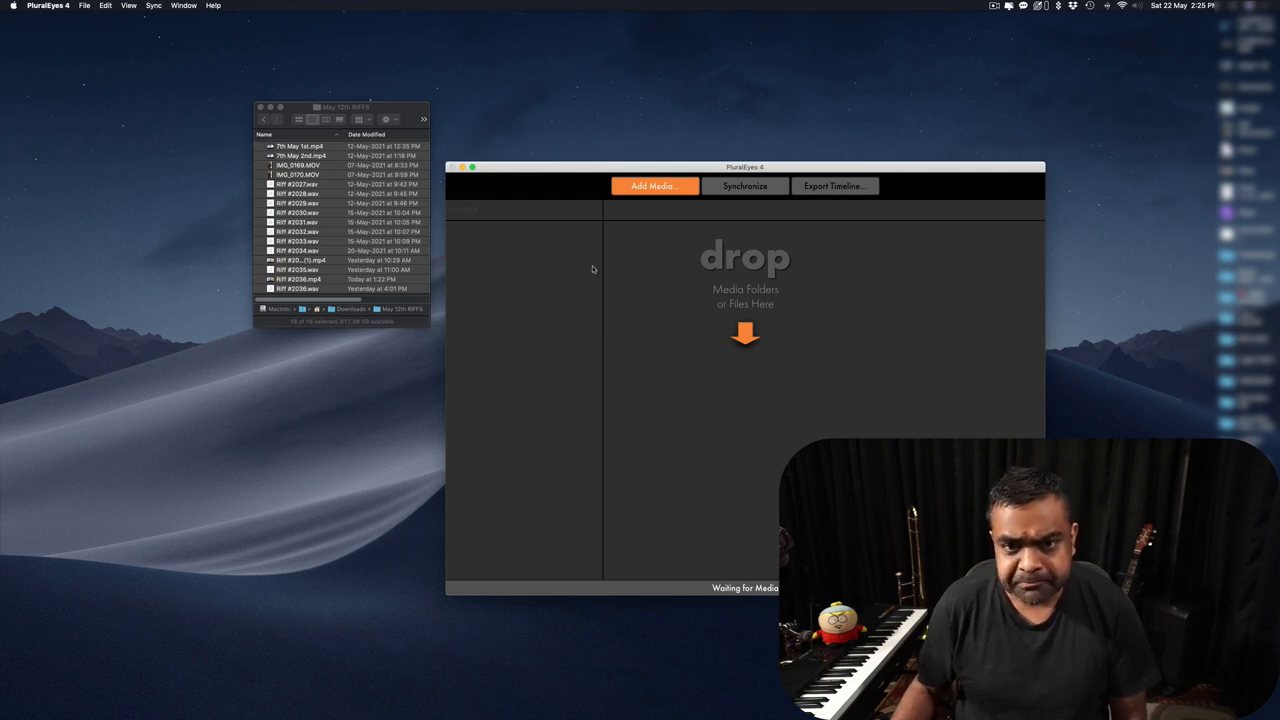
mouse_move(551, 167)
mouse_down()
mouse_move(572, 136)
mouse_move(550, 168)
mouse_up()
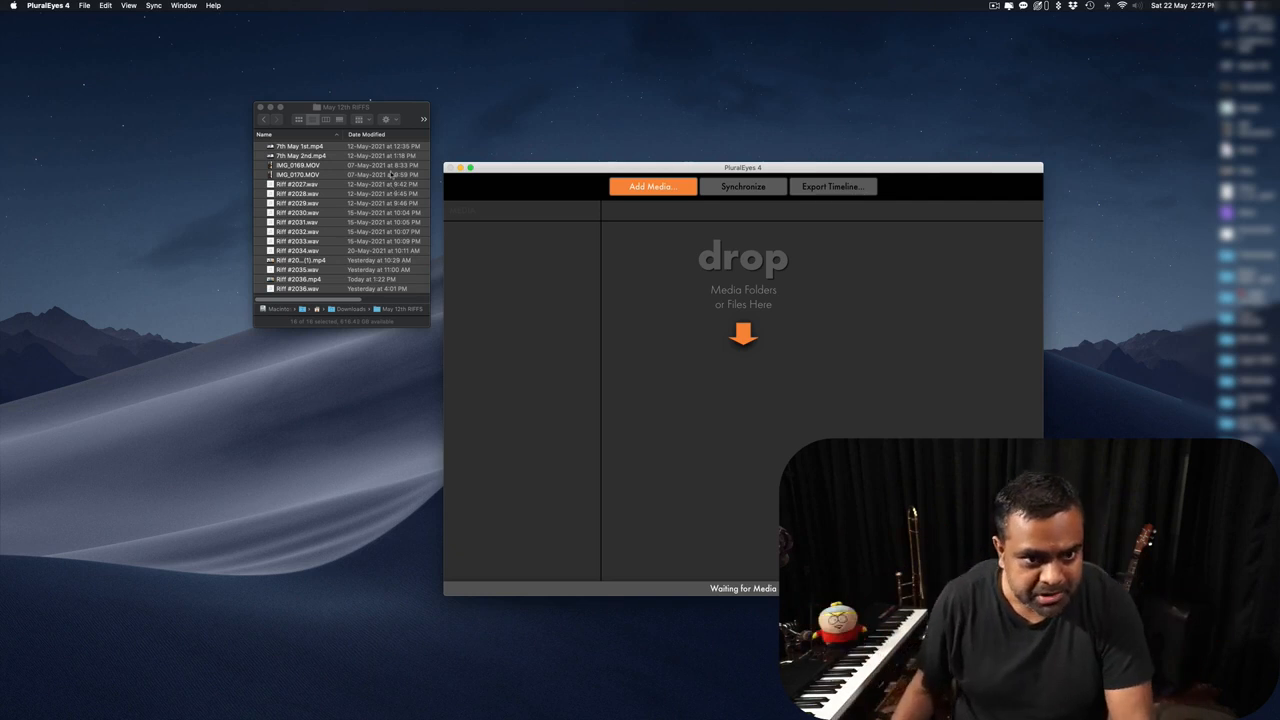
drag(393, 107, 404, 100)
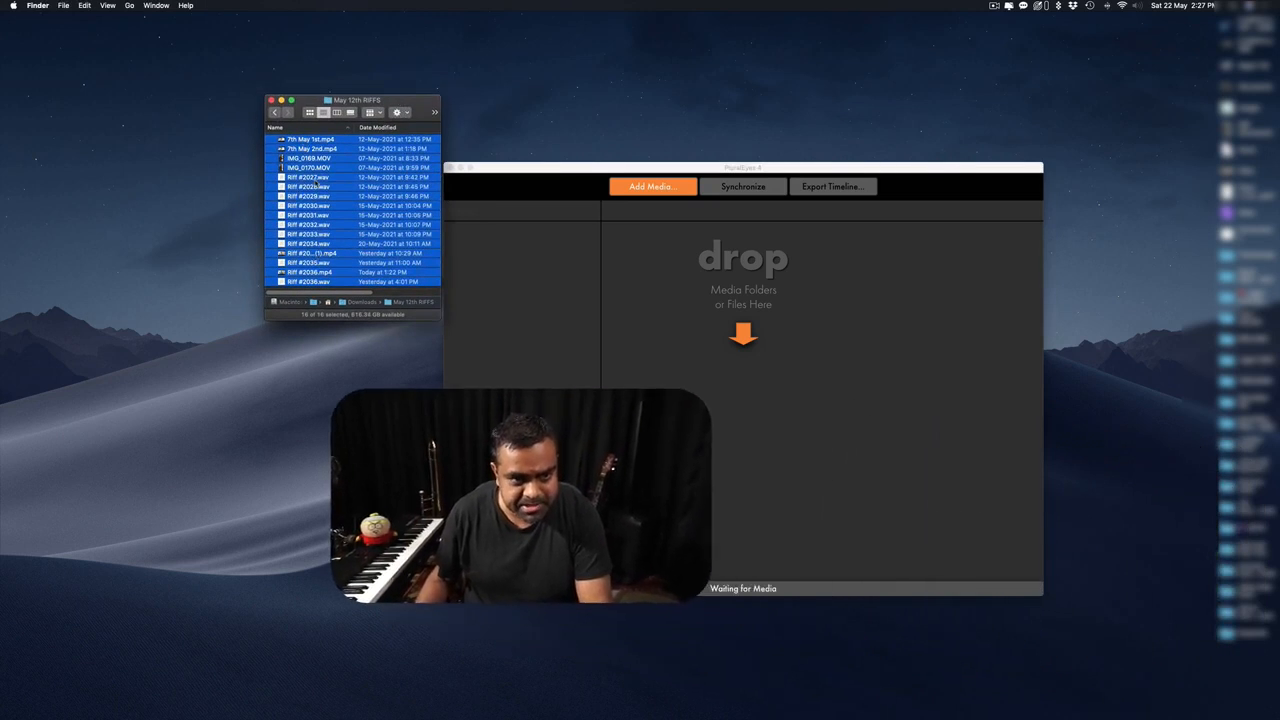
drag(324, 201, 696, 343)
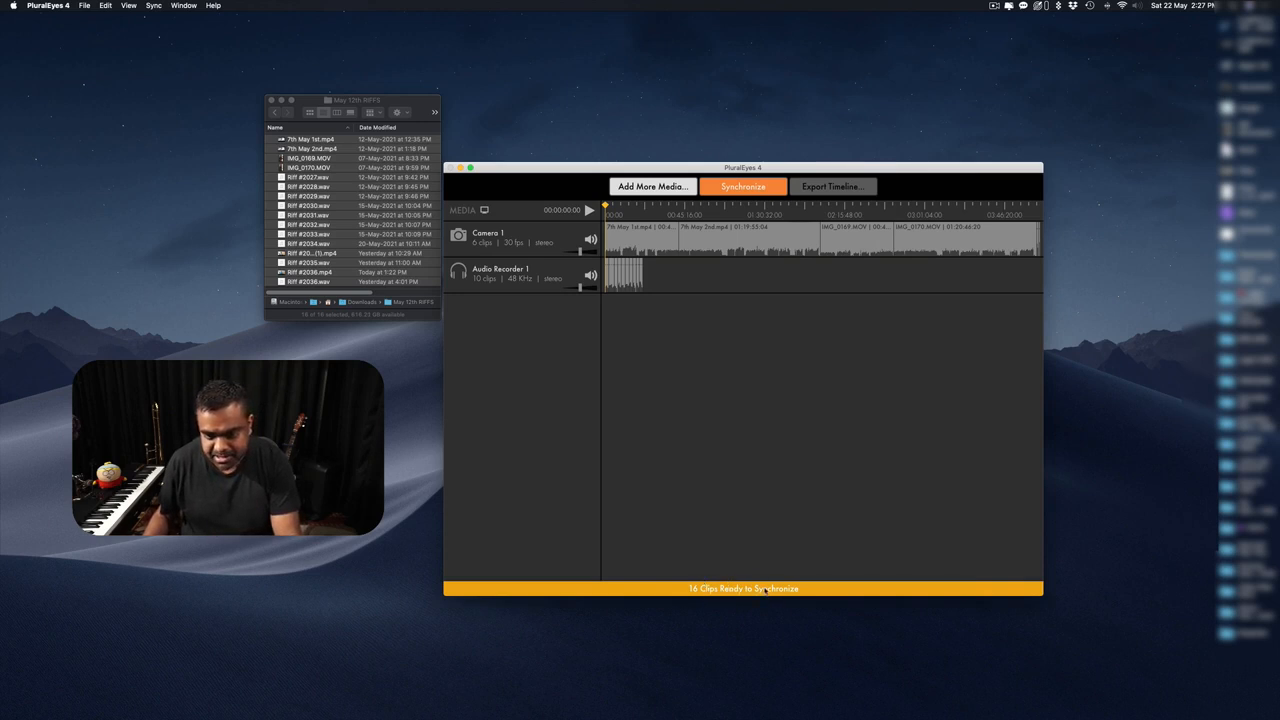
click(742, 188)
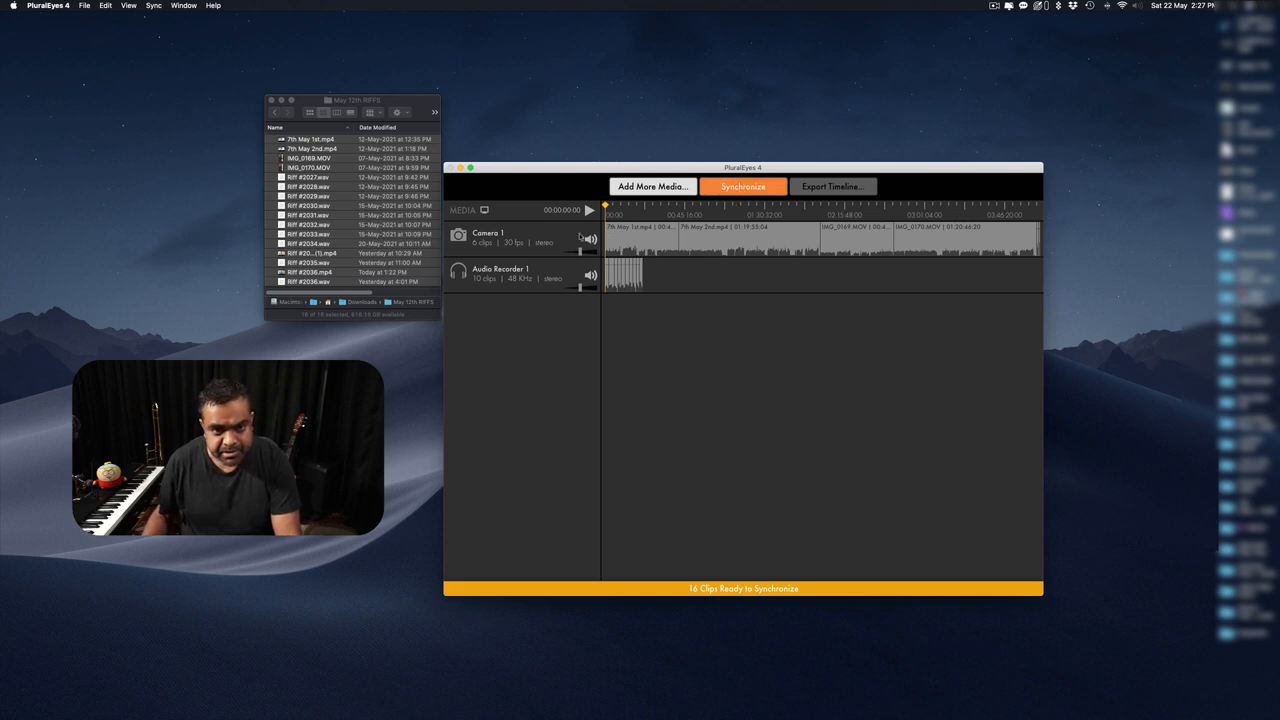
Synchronize the clips until the status reads 16/16 Clips Synchronized.
click(739, 188)
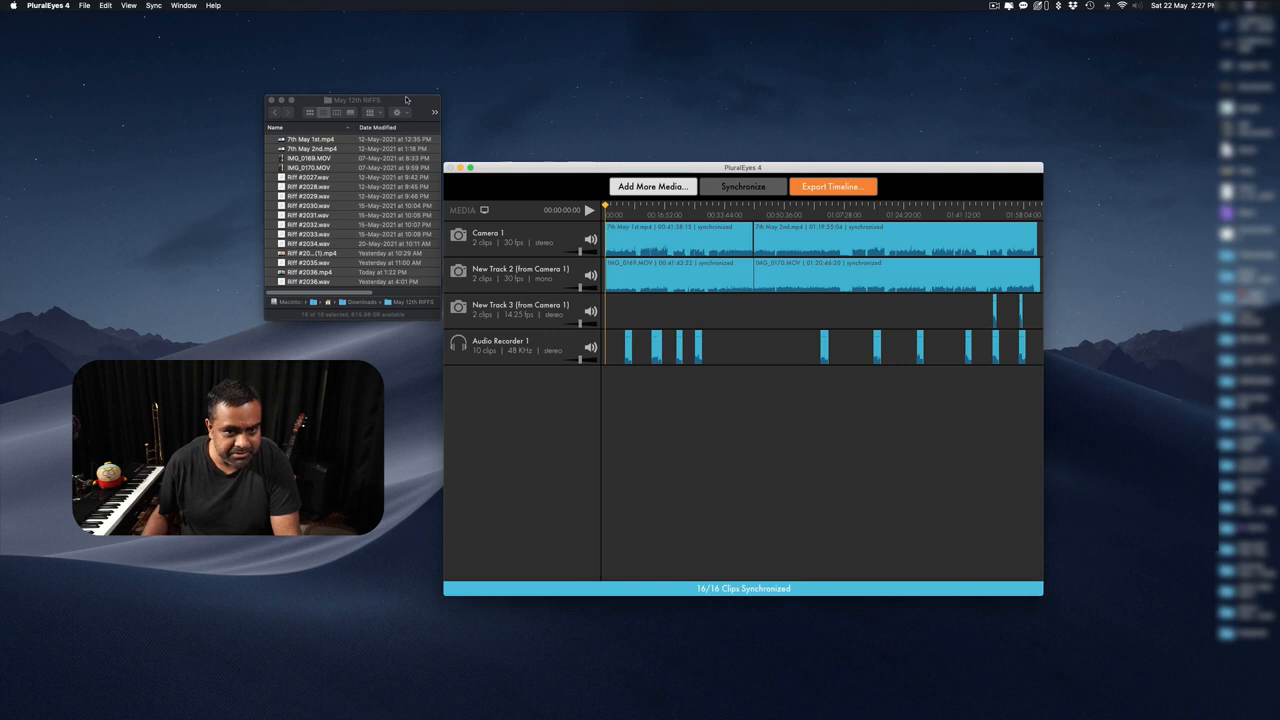
drag(406, 99, 291, 88)
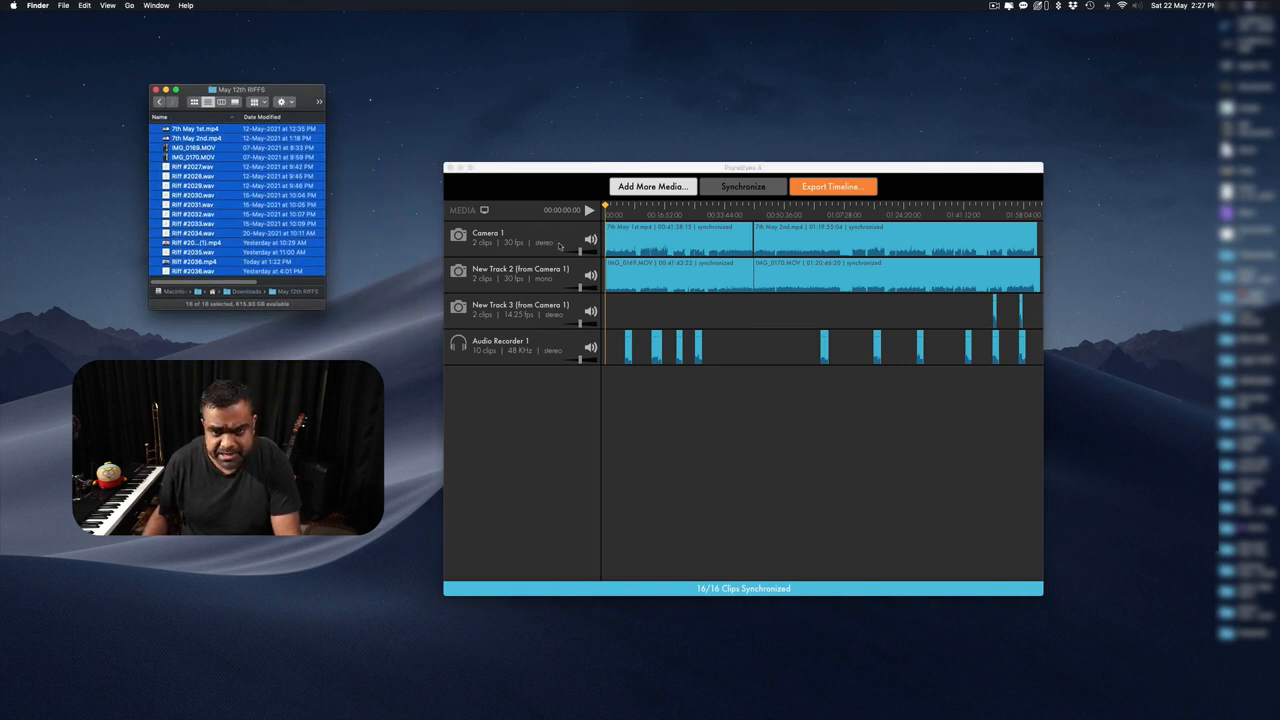
Preview clips from Camera 1, New Track 2 and New Track 3, ending on the Riff #2035 flute clip near 01:50:00.
click(484, 210)
click(484, 210)
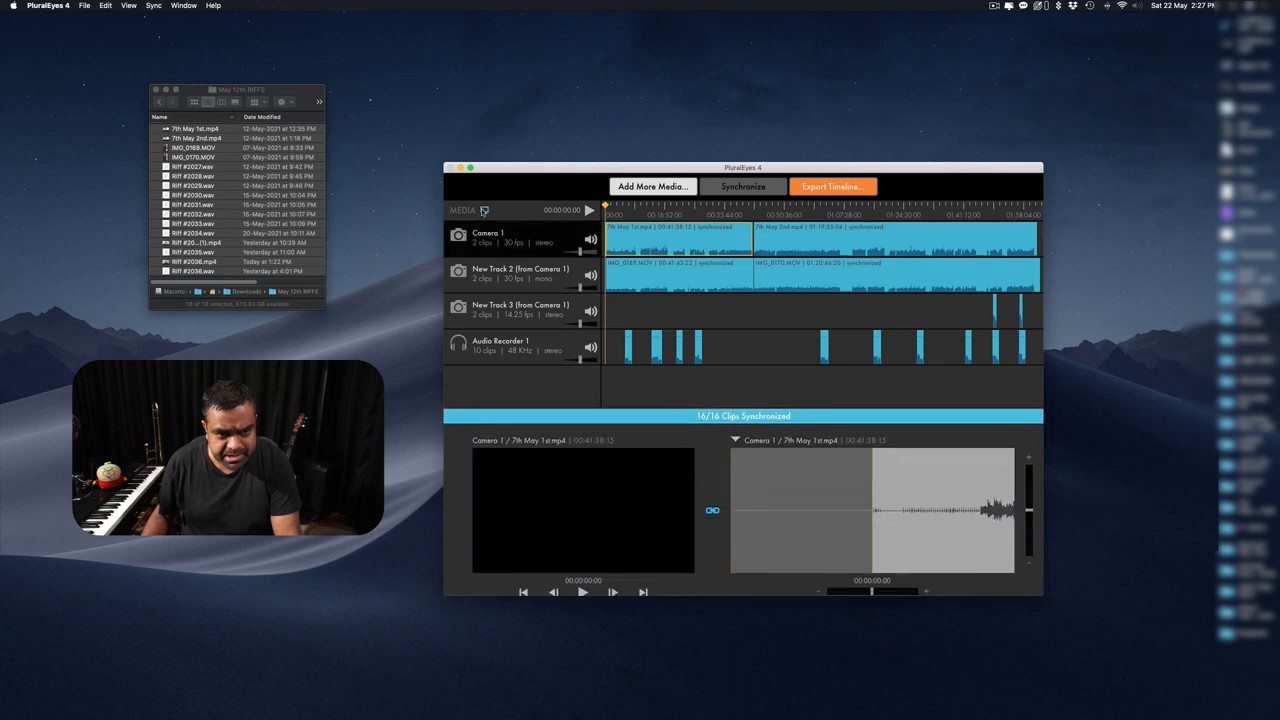
click(818, 237)
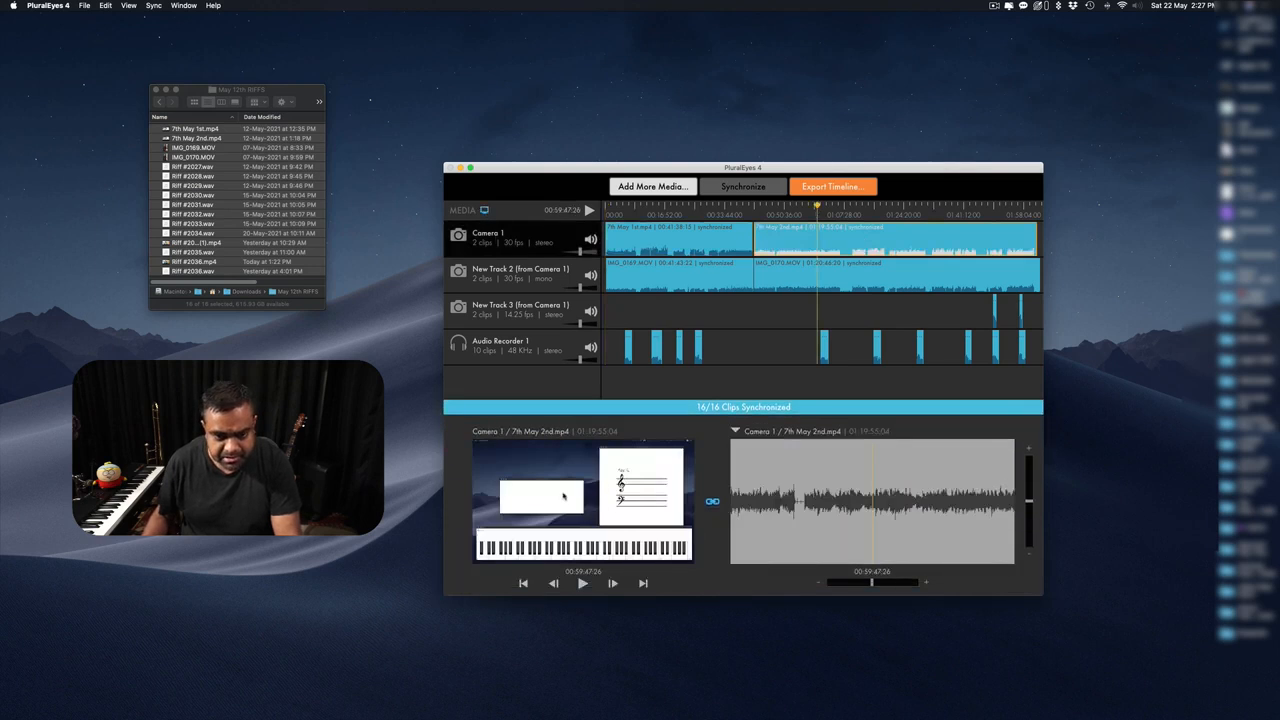
click(841, 282)
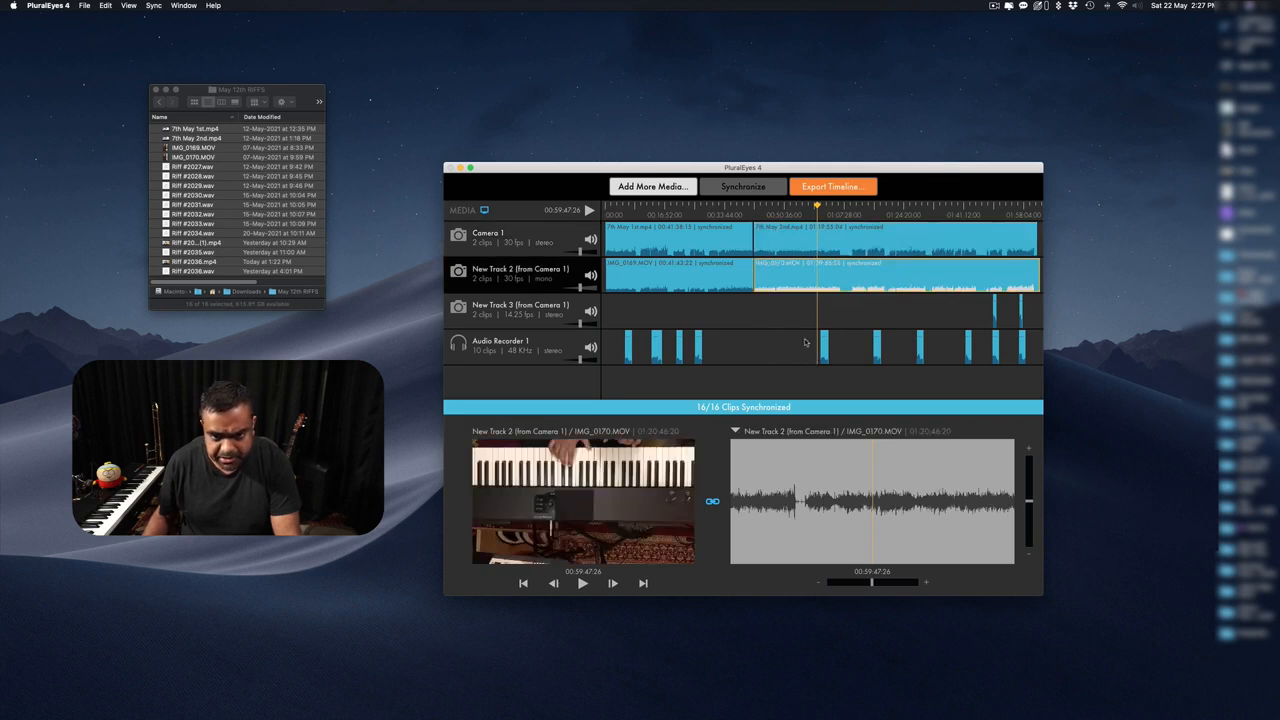
click(994, 318)
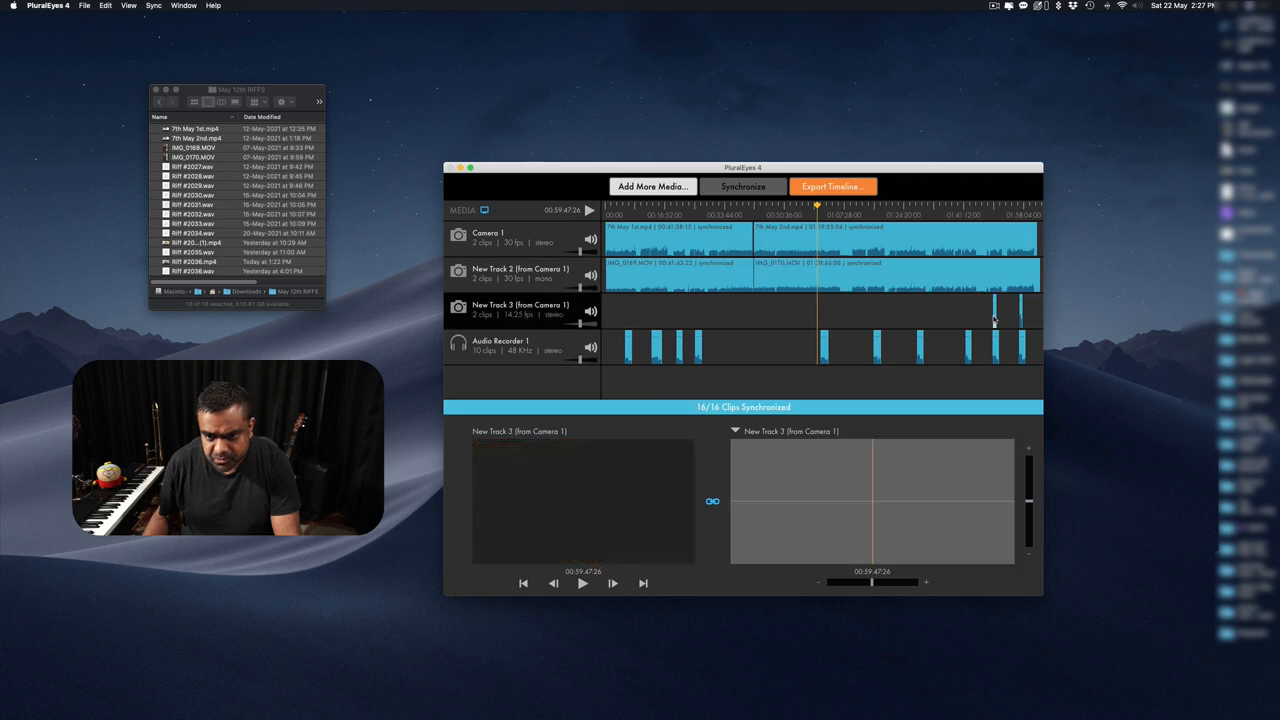
click(995, 211)
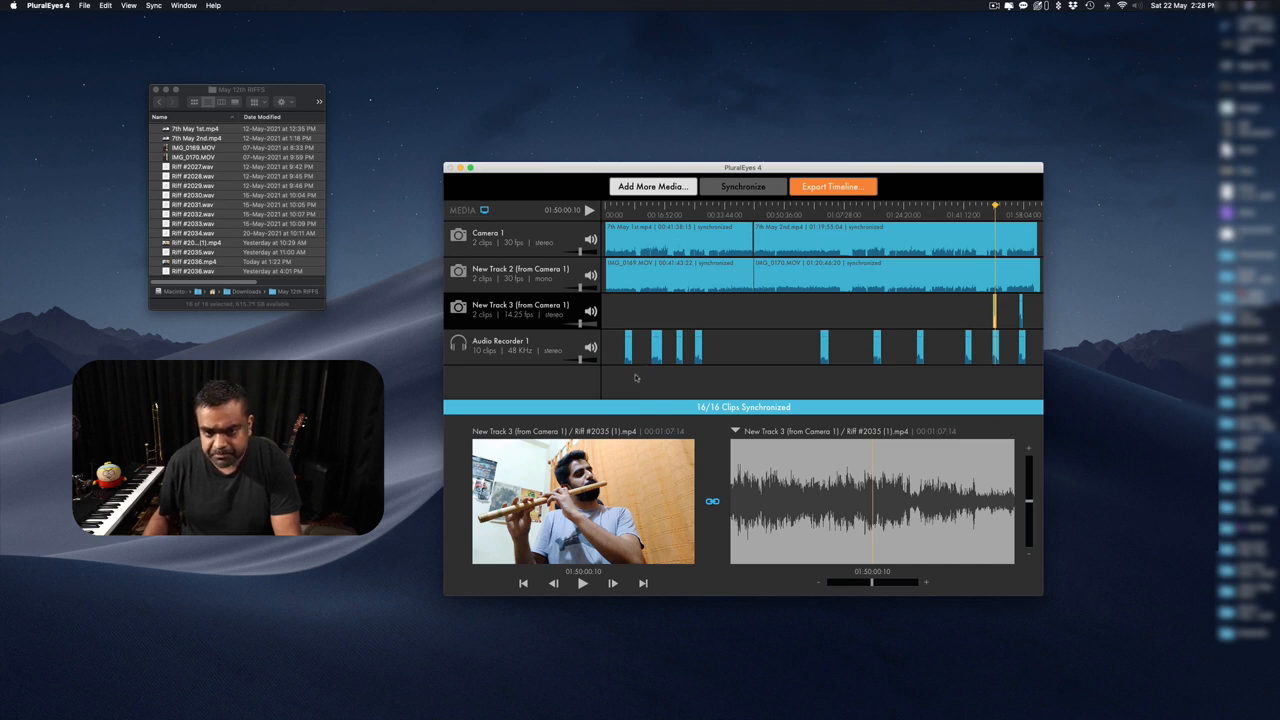
Show Audio Recorder 1's matching Riff #2035.wav recording in the viewer.
click(589, 339)
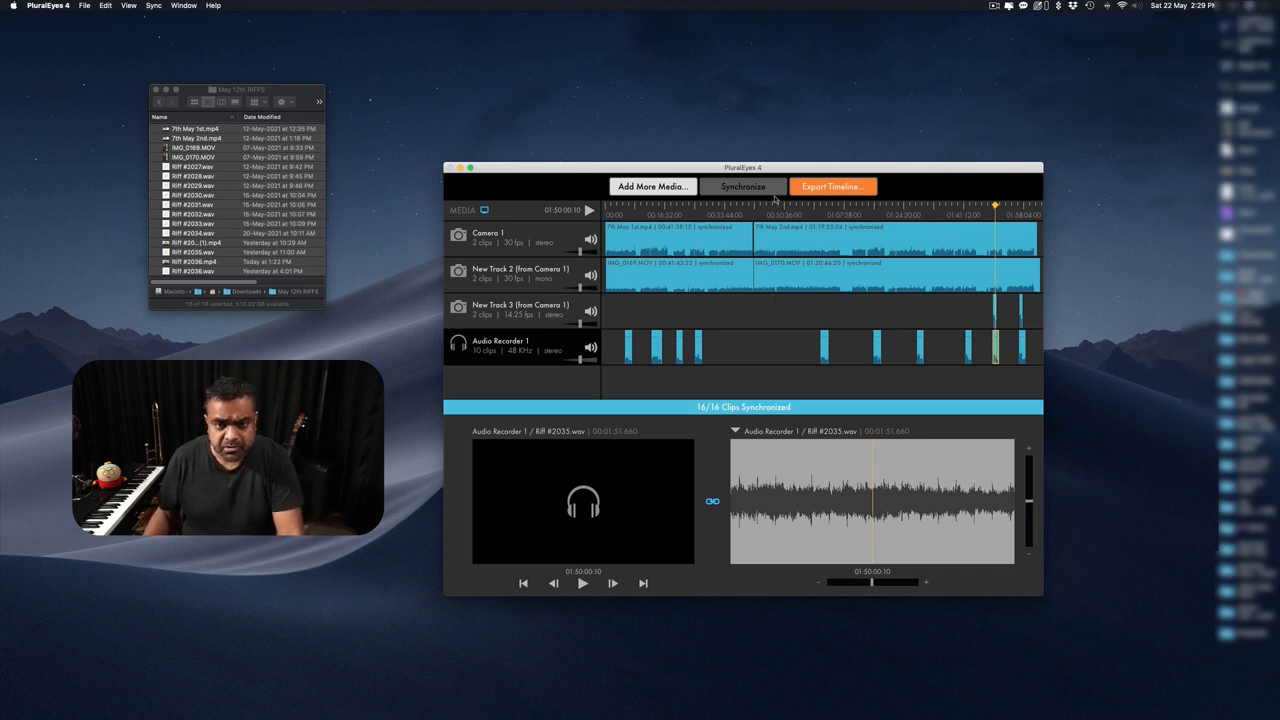
In Export Timeline, name the file May 22nd RIFFS with Final Cut Pro X as the format.
click(818, 187)
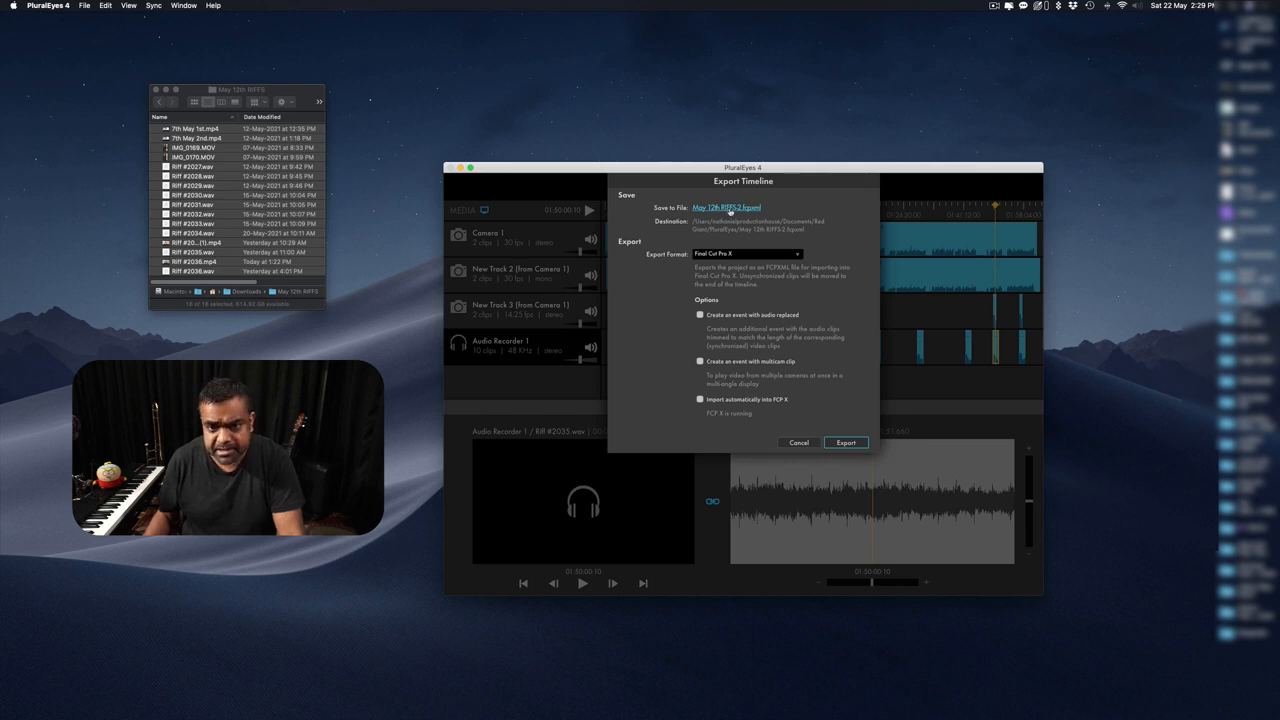
click(729, 208)
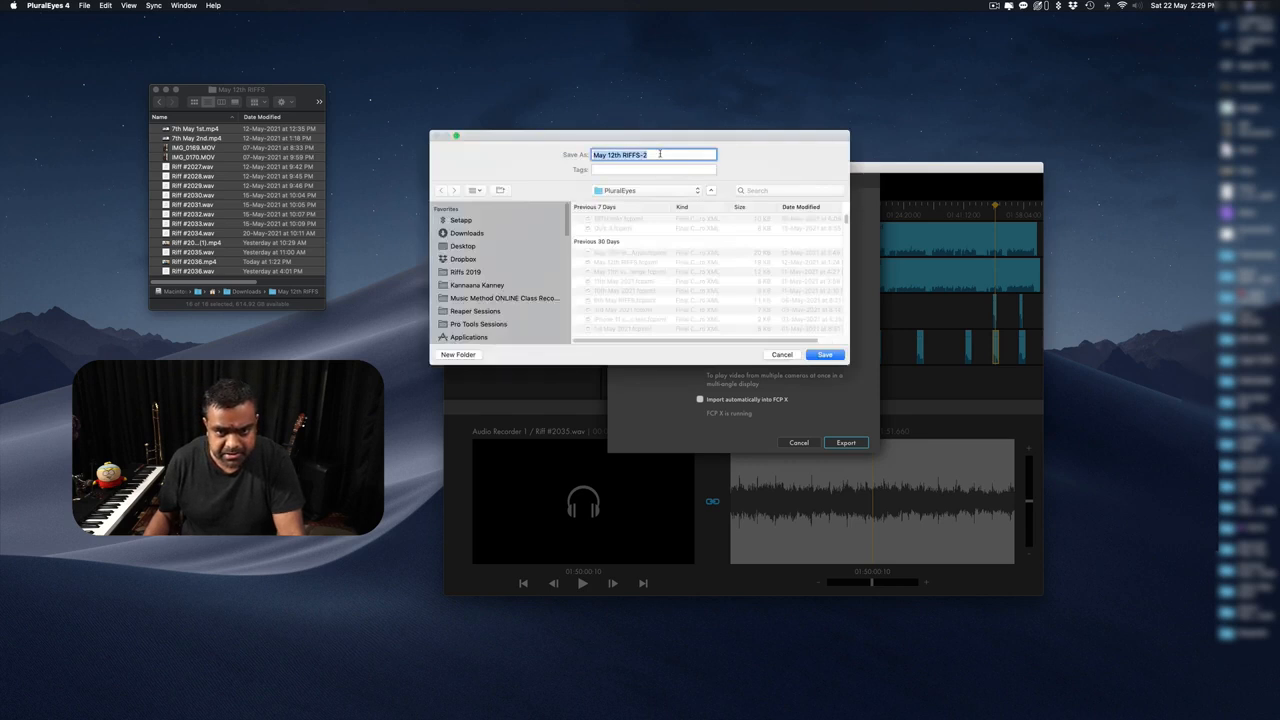
text(May 22nd)
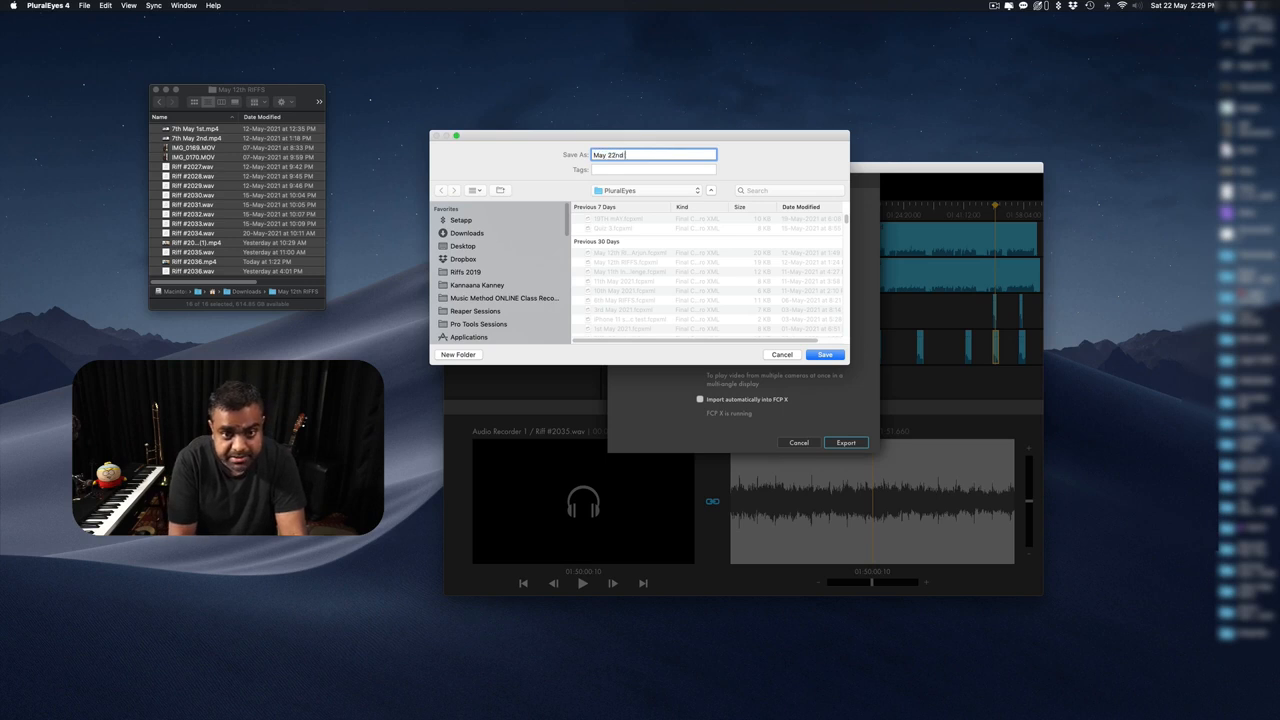
text( RIFFS)
key(Return)
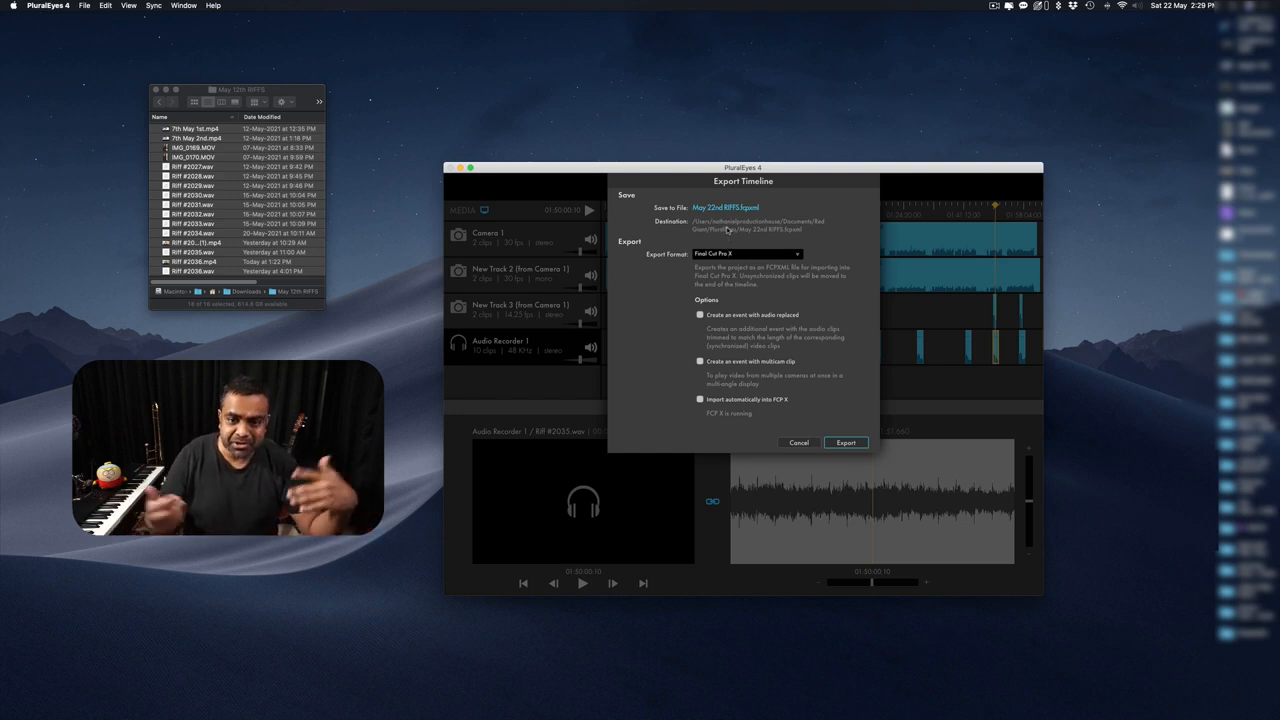
click(733, 252)
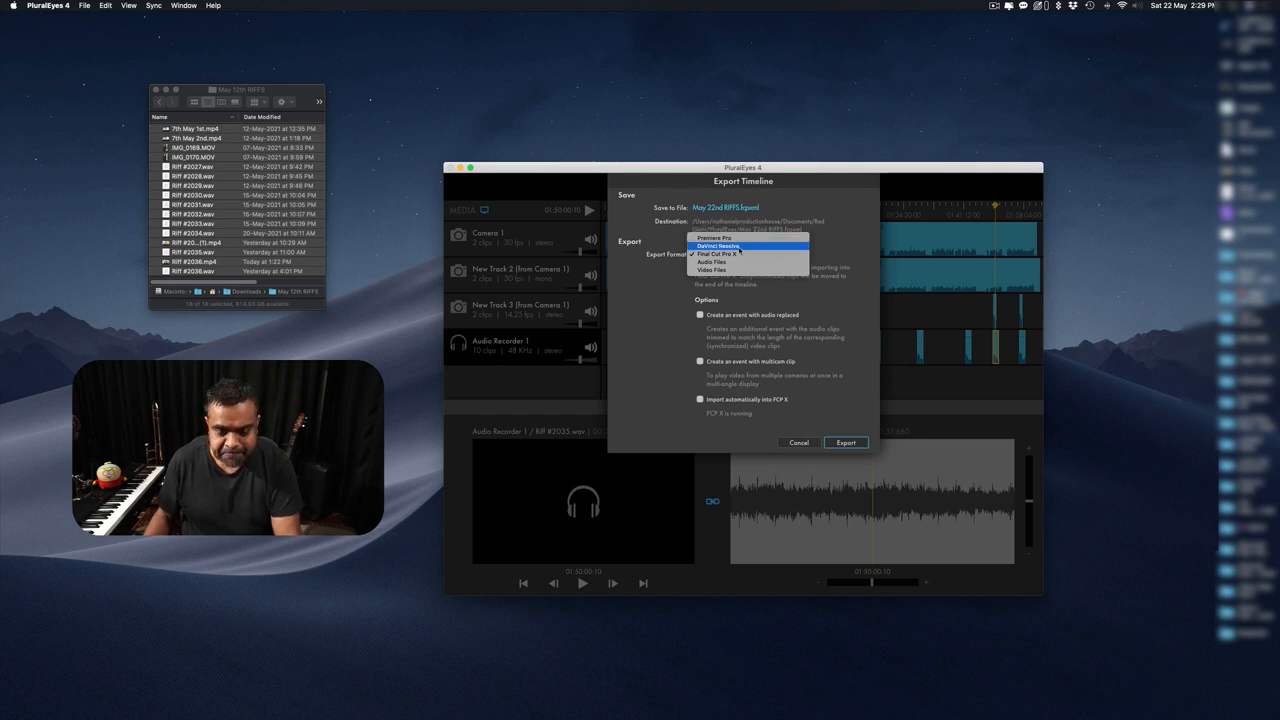
Switch the export format to Video Files, then back to Final Cut Pro X.
click(734, 270)
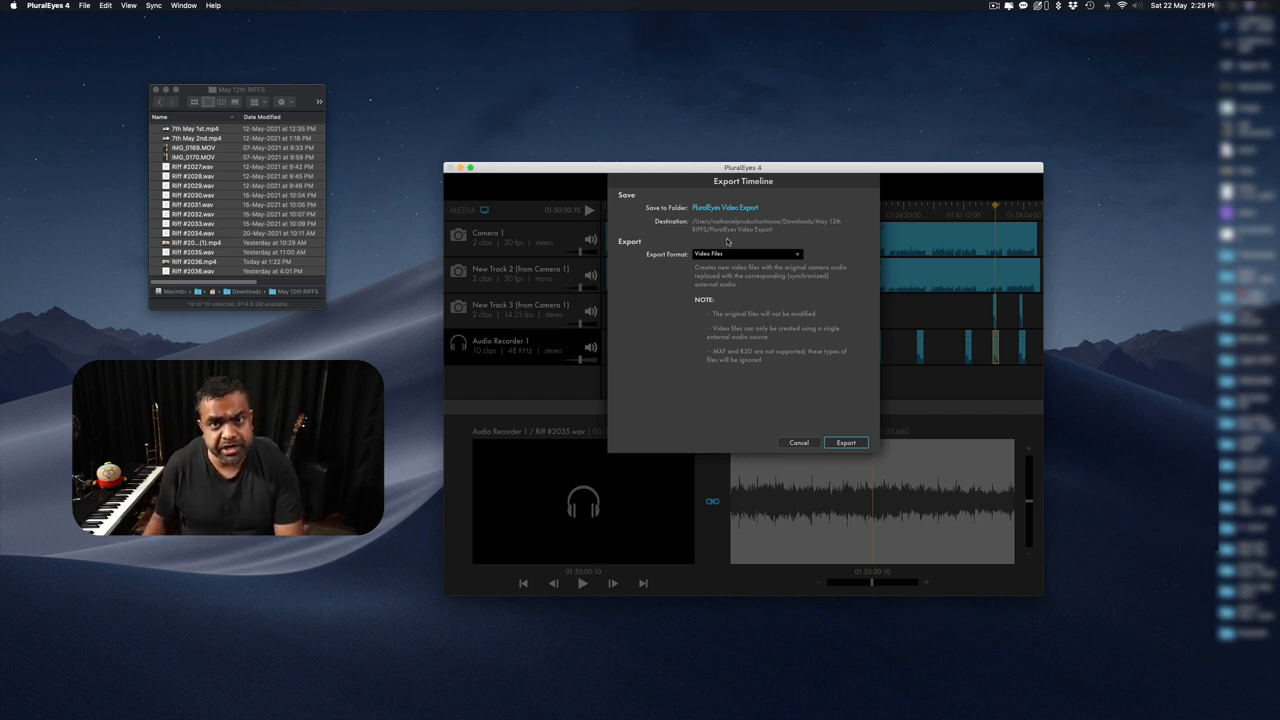
click(730, 254)
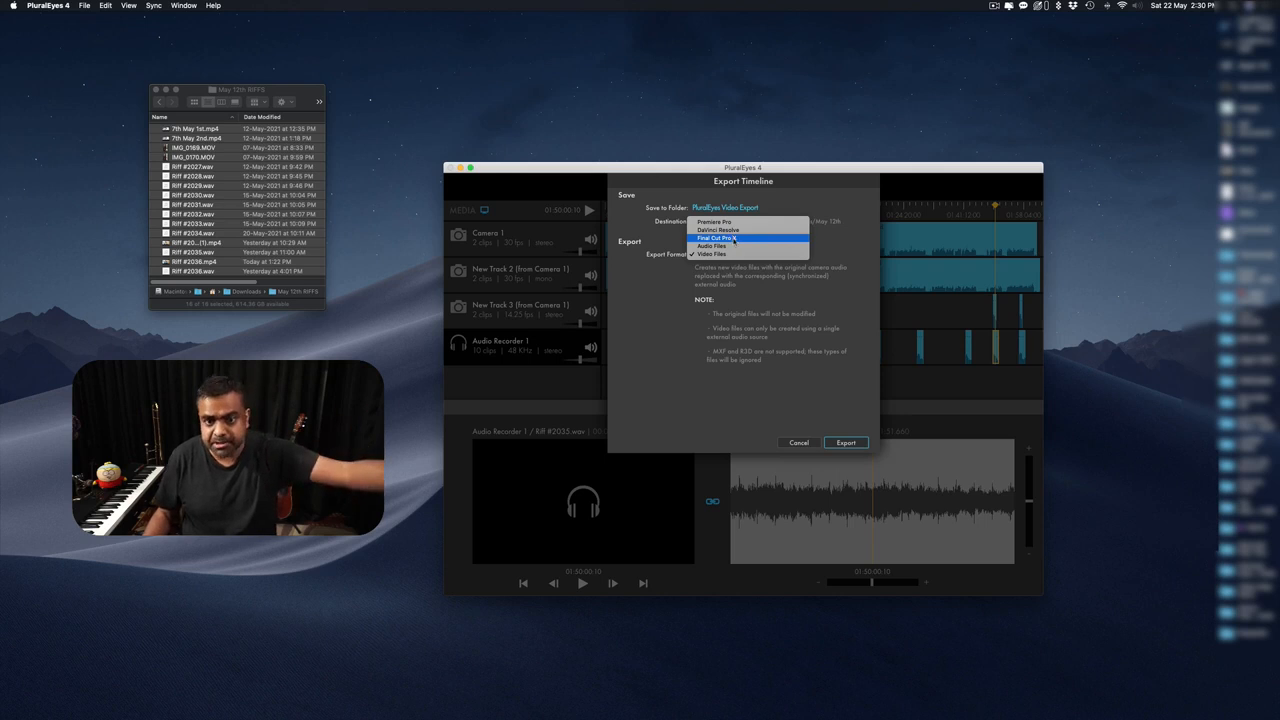
click(734, 239)
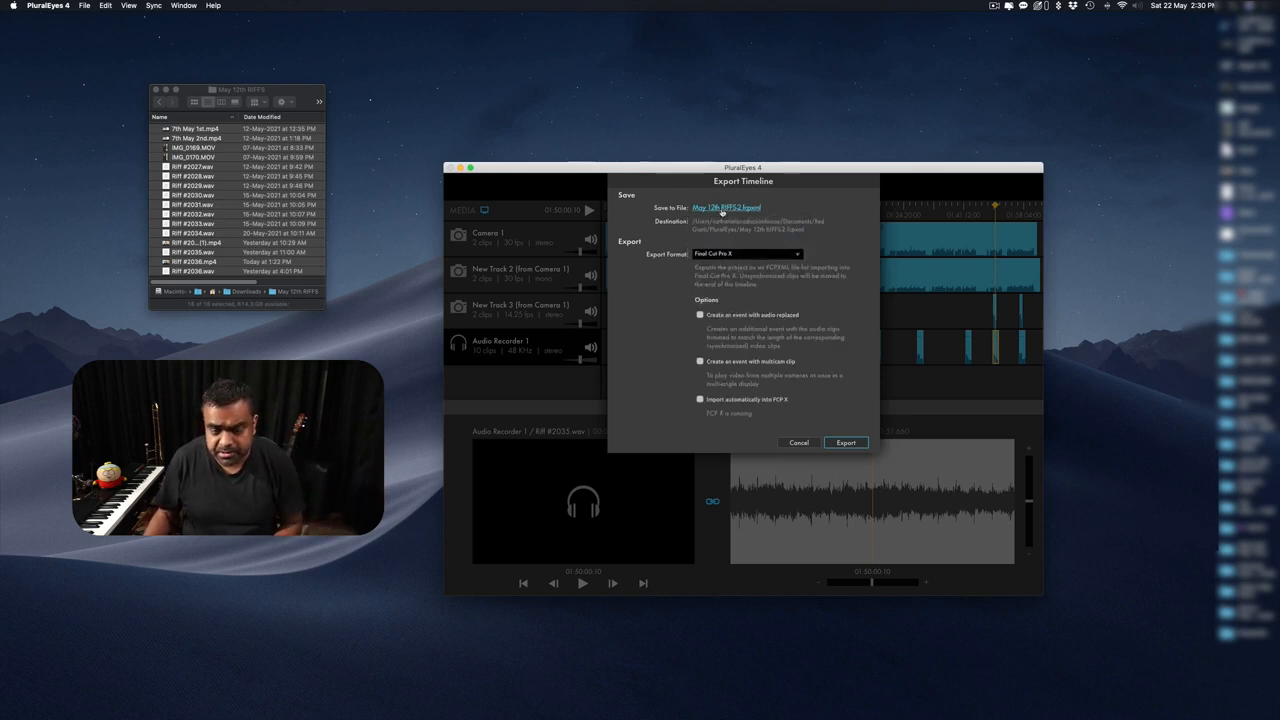
Export the timeline as May 22nd RIFFS with Import automatically into FCP X enabled.
click(721, 209)
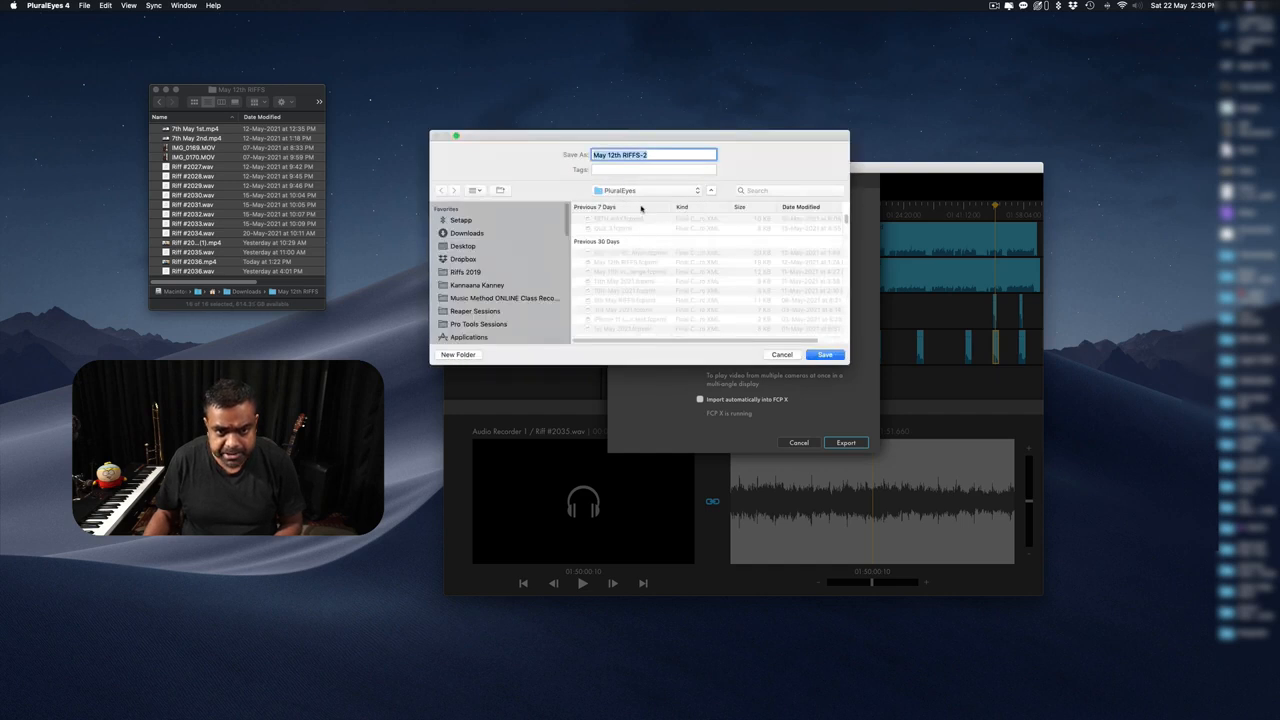
text(May 2)
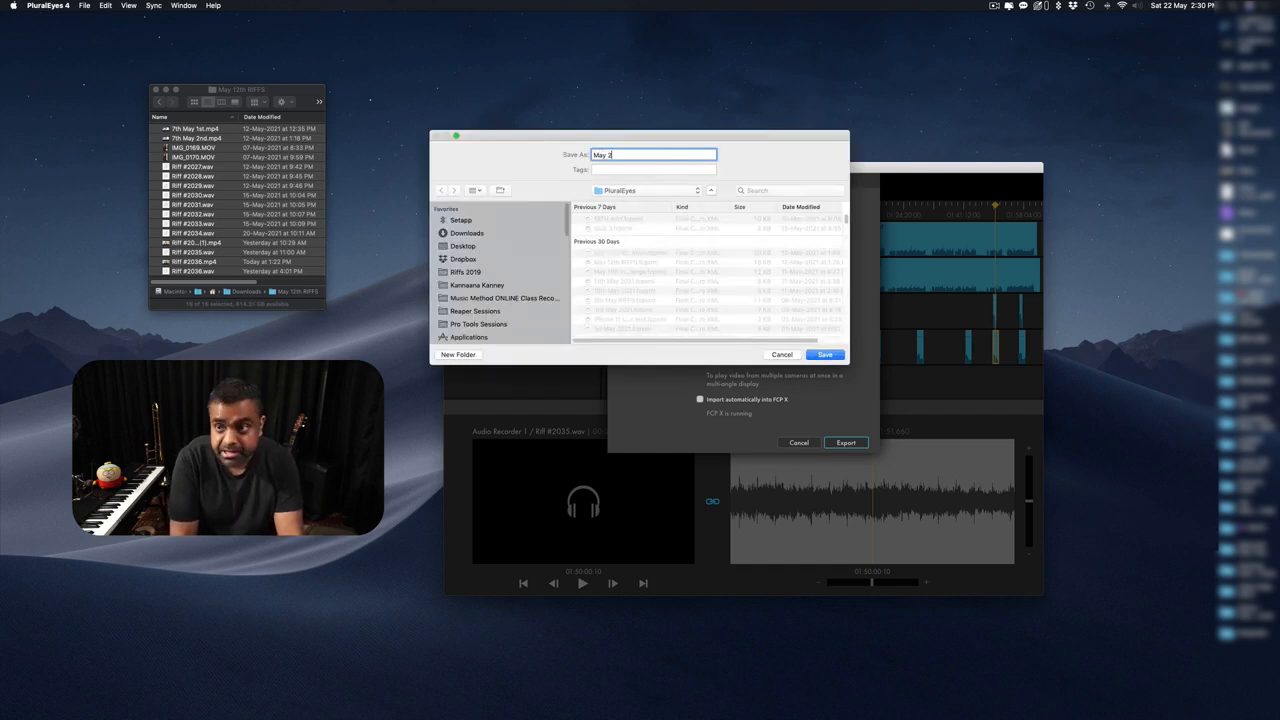
text(2n)
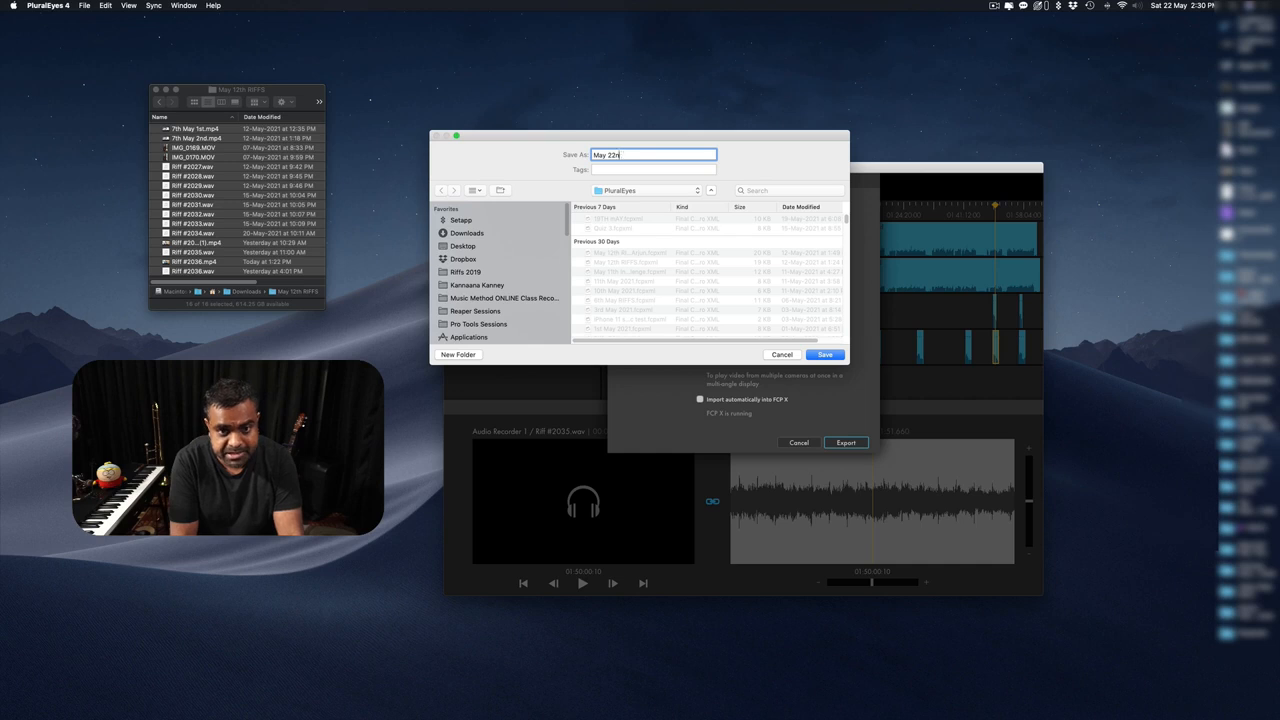
text(d RIFFS)
key(Return)
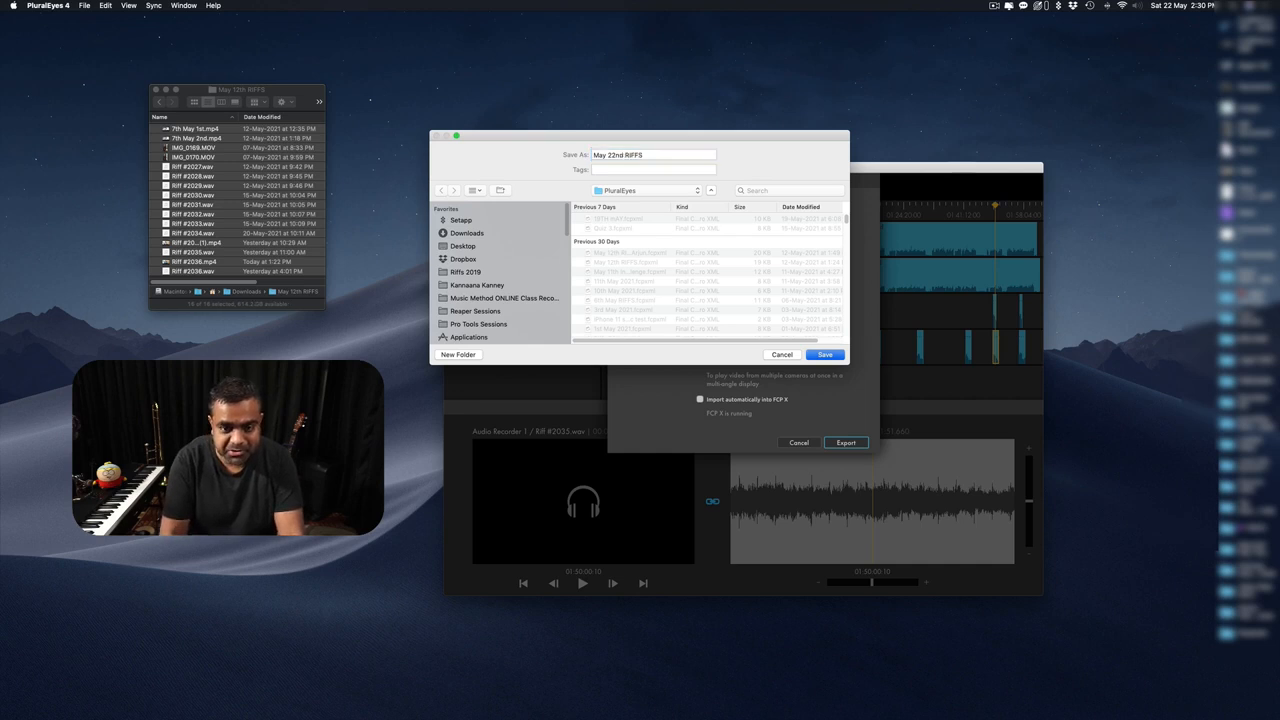
click(700, 399)
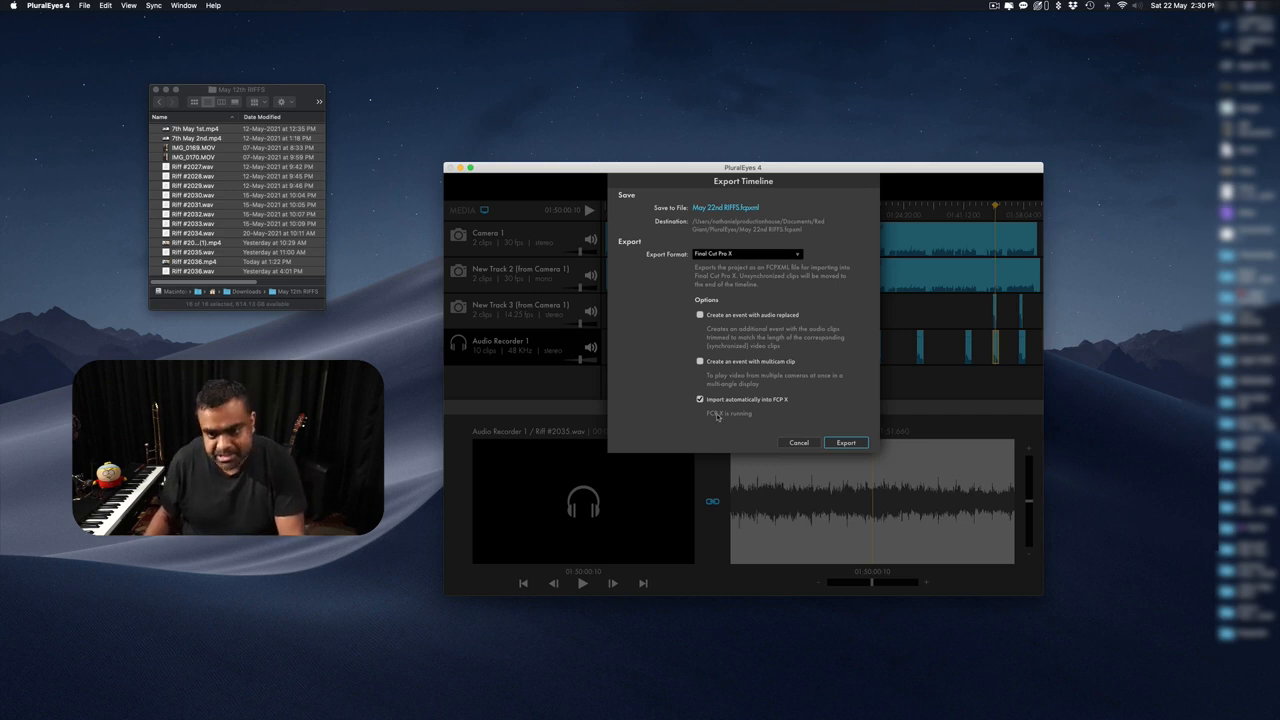
click(845, 442)
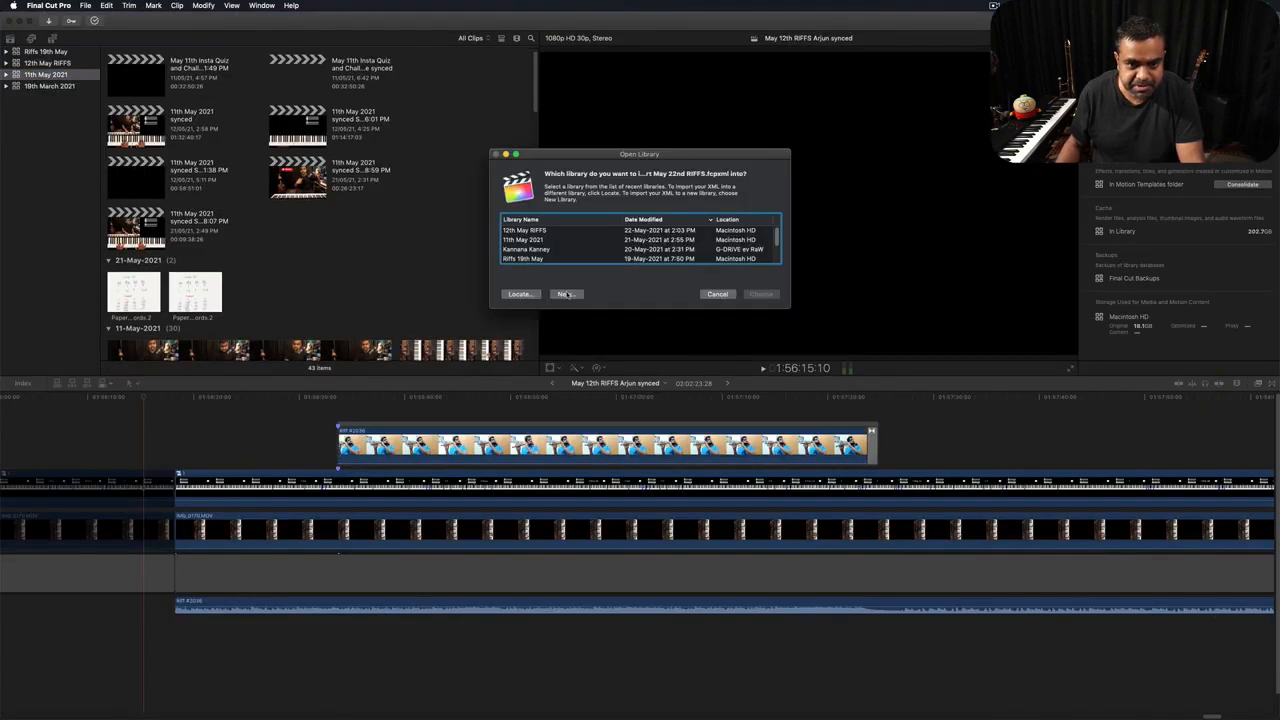
Create a new Final Cut Pro library named 22nd May 2021 for the import.
click(560, 294)
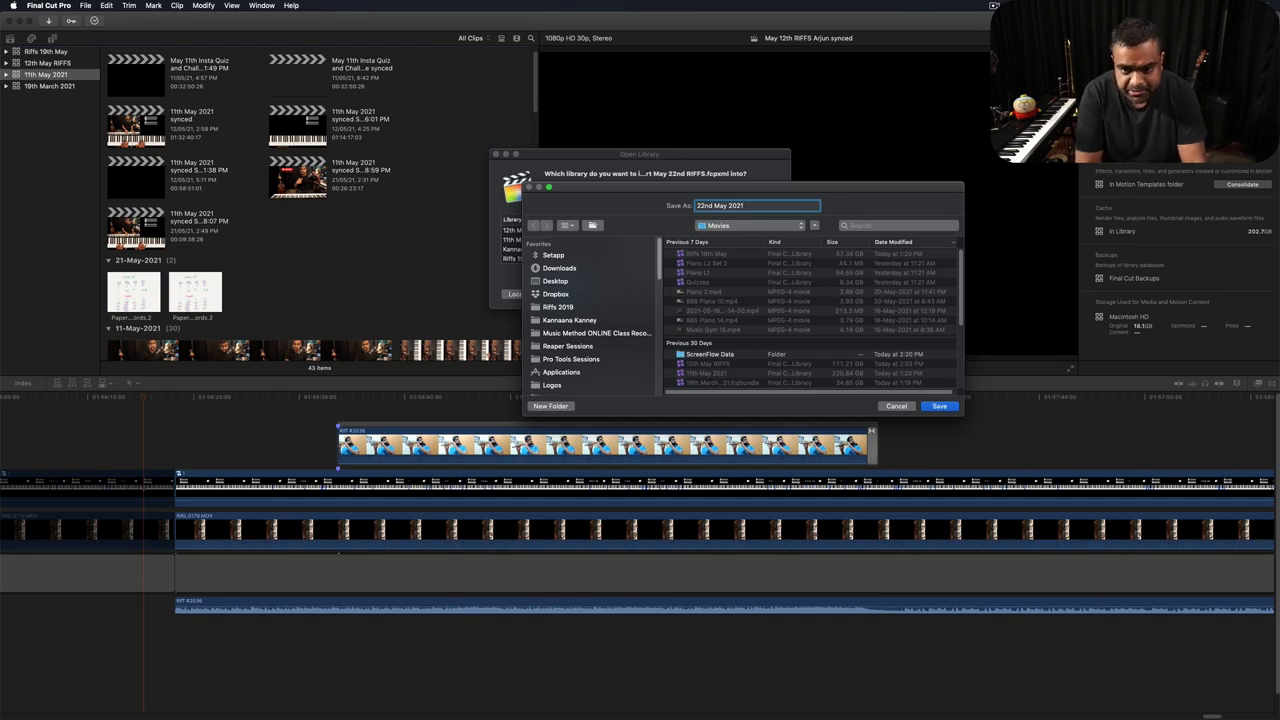
key(Return)
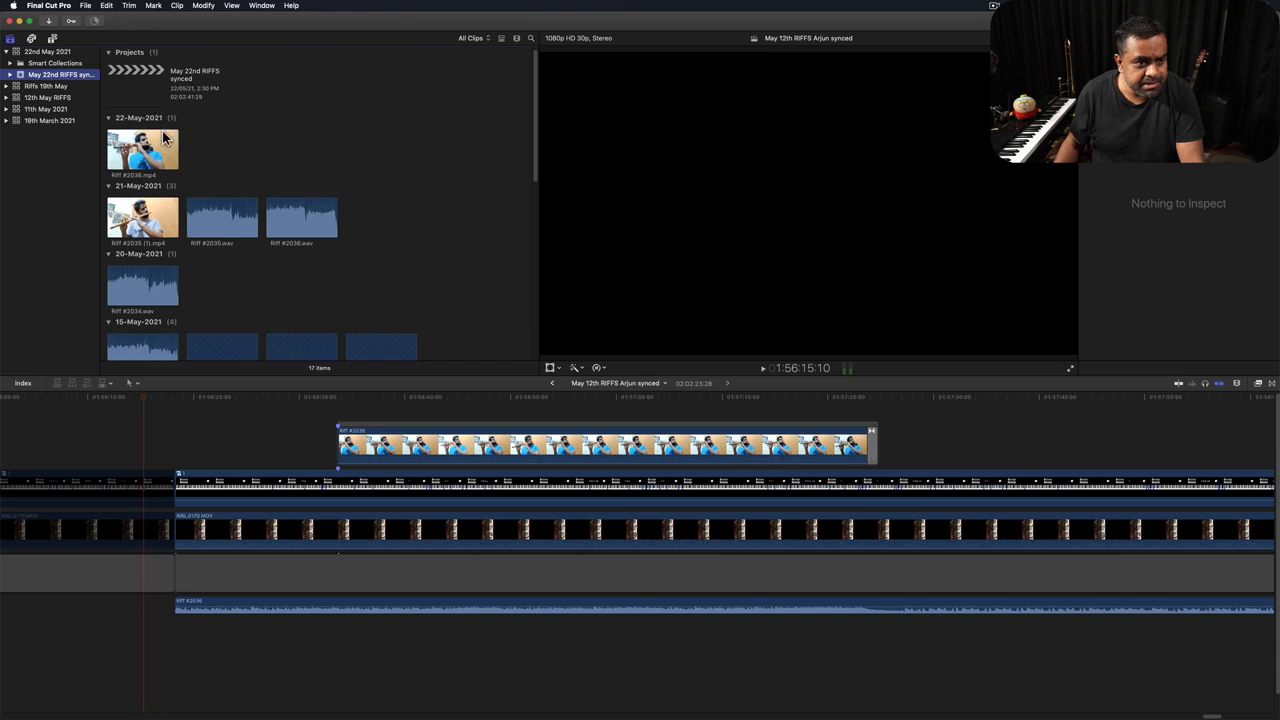
Open the May 22nd RIFFS synced project, lift all clips from the storyline and break it apart.
double_click(150, 100)
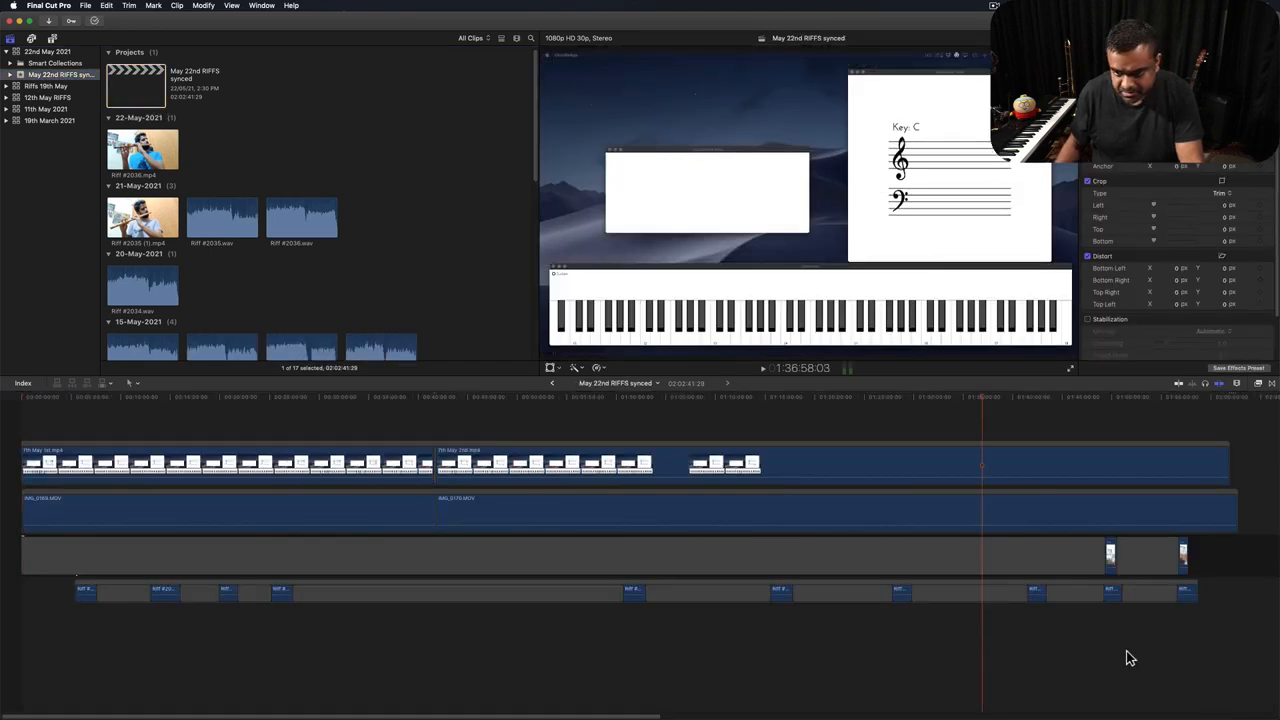
key(super+minus)
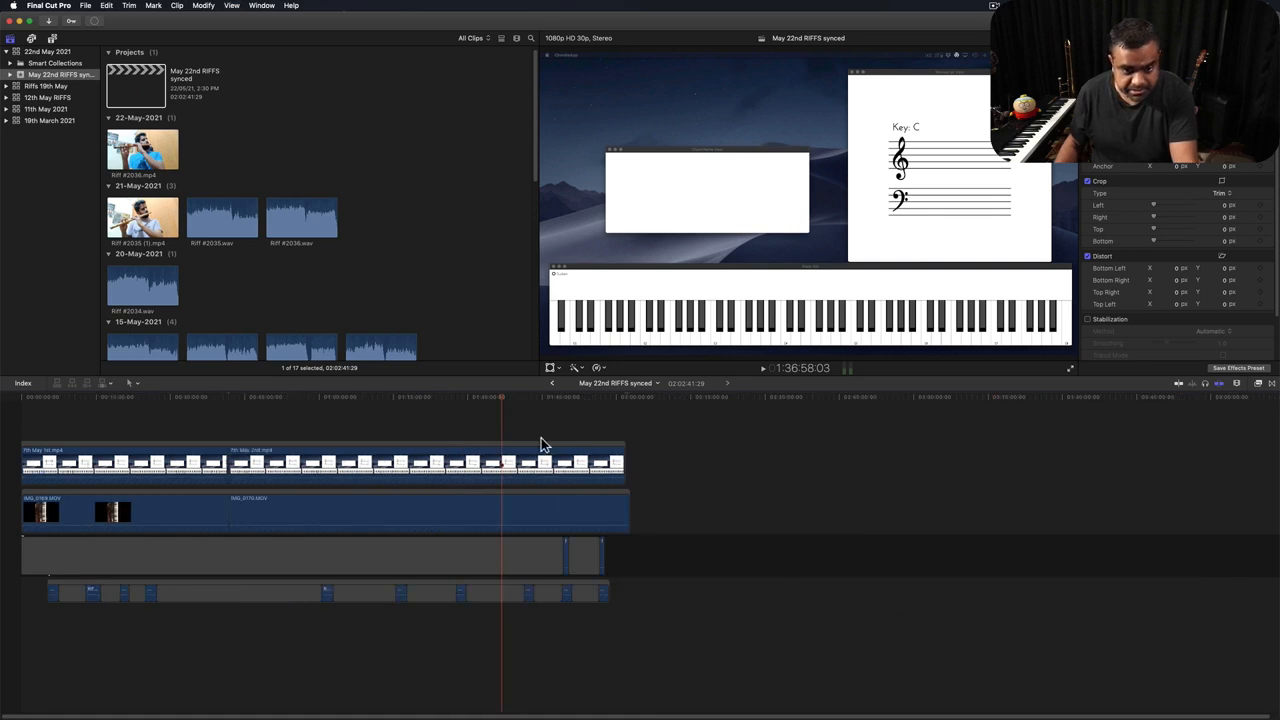
key(super+equal)
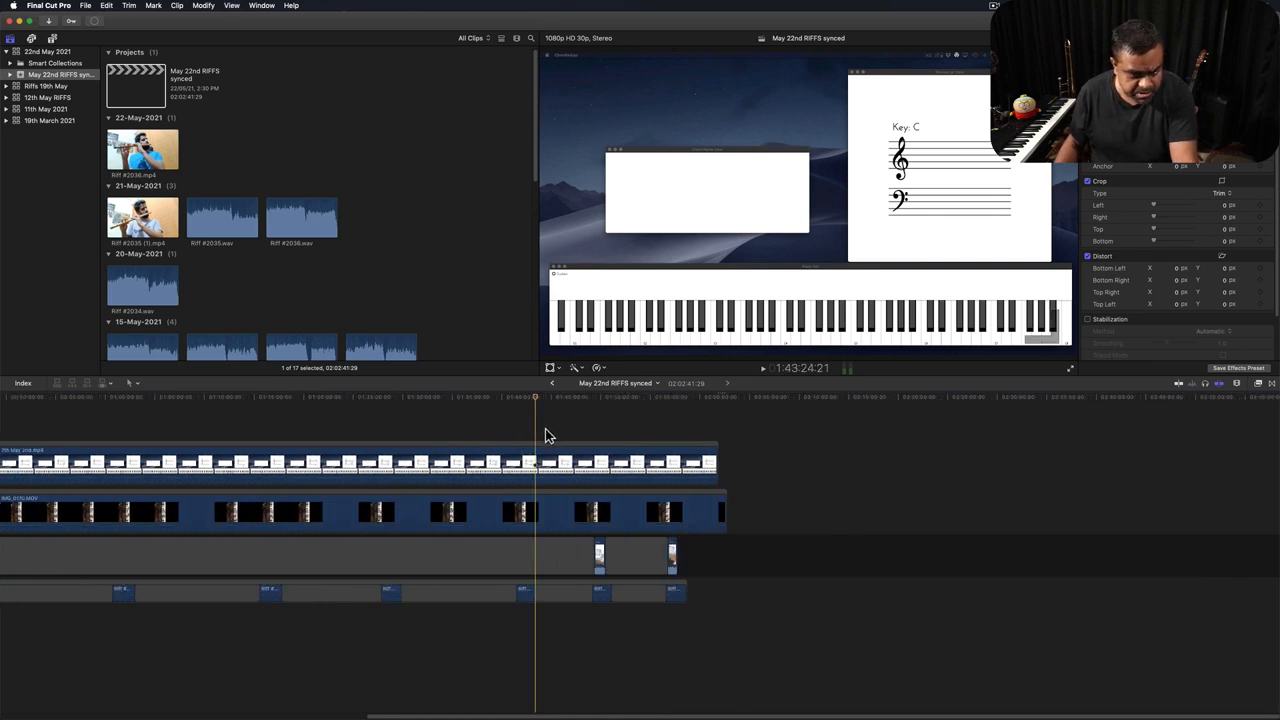
key(super+minus)
drag(714, 622, 14, 410)
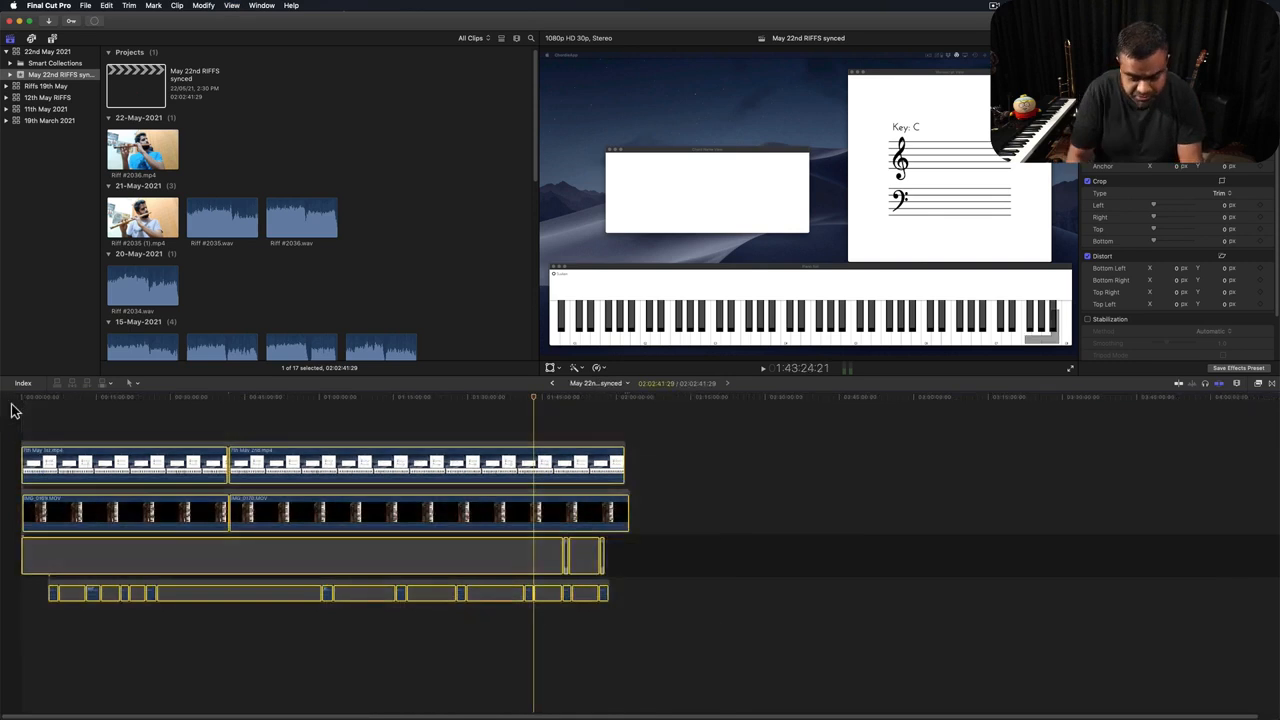
key(alt+super+Up)
click(641, 516)
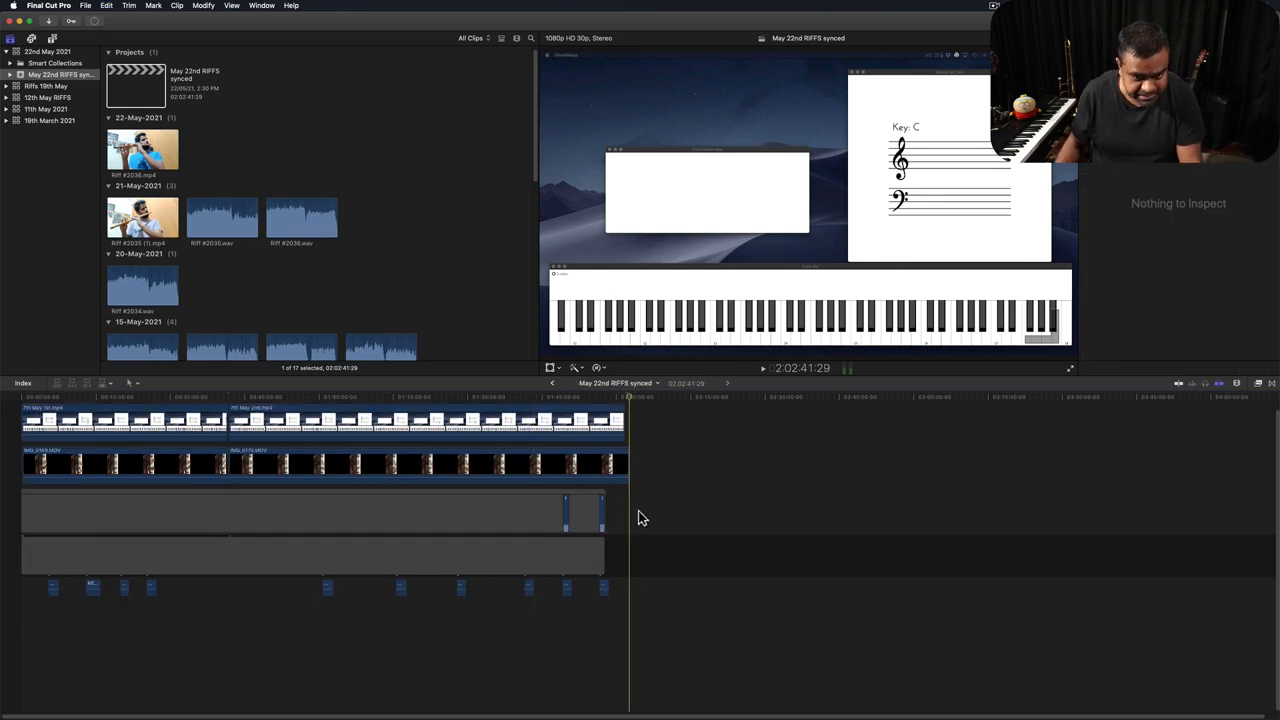
click(36, 516)
key(alt+super+Up)
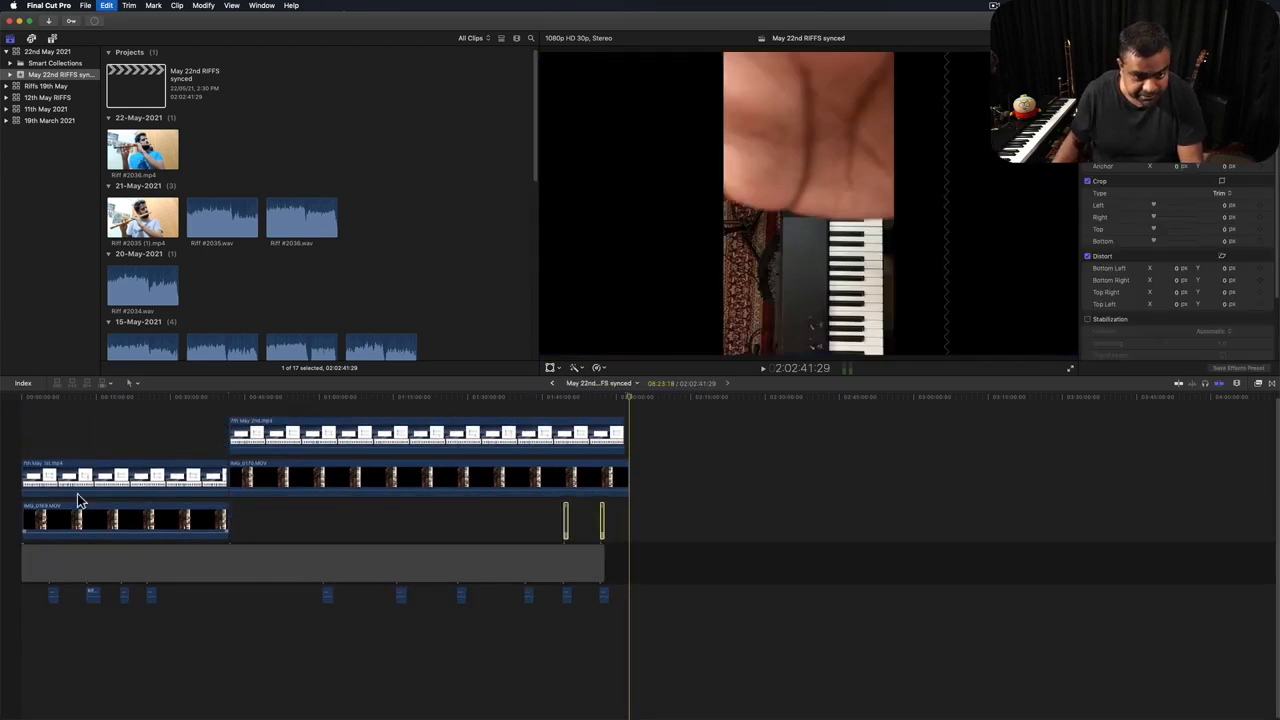
Disable the two piano video clips and select the Riff #2035 flute video clip.
click(562, 410)
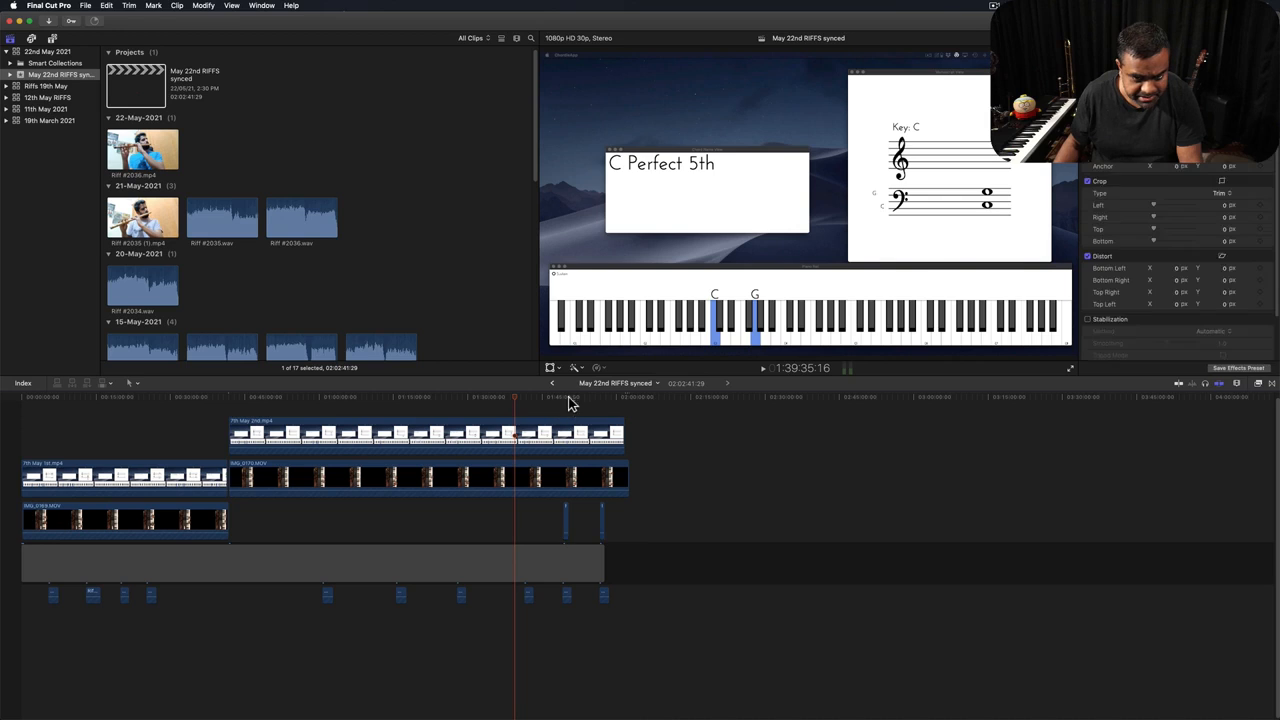
key(super+equal)
key(super+equal)
key(super+equal)
key(super+equal)
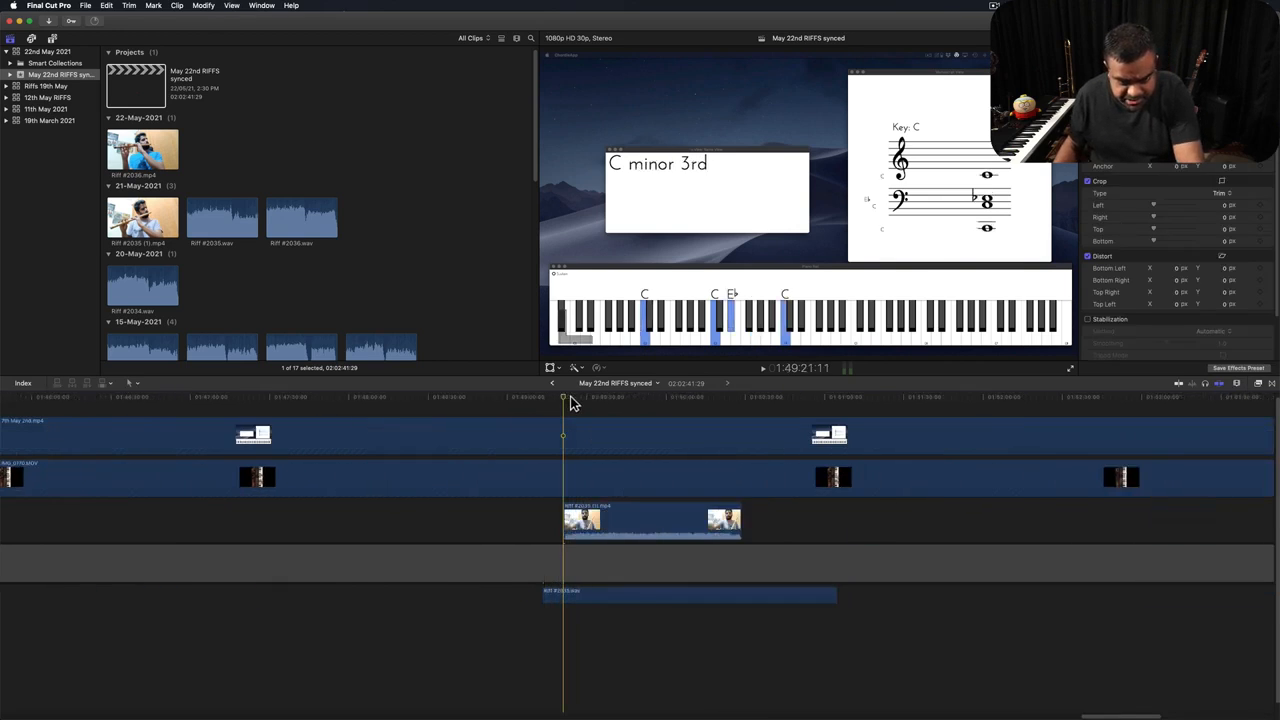
drag(517, 401, 483, 404)
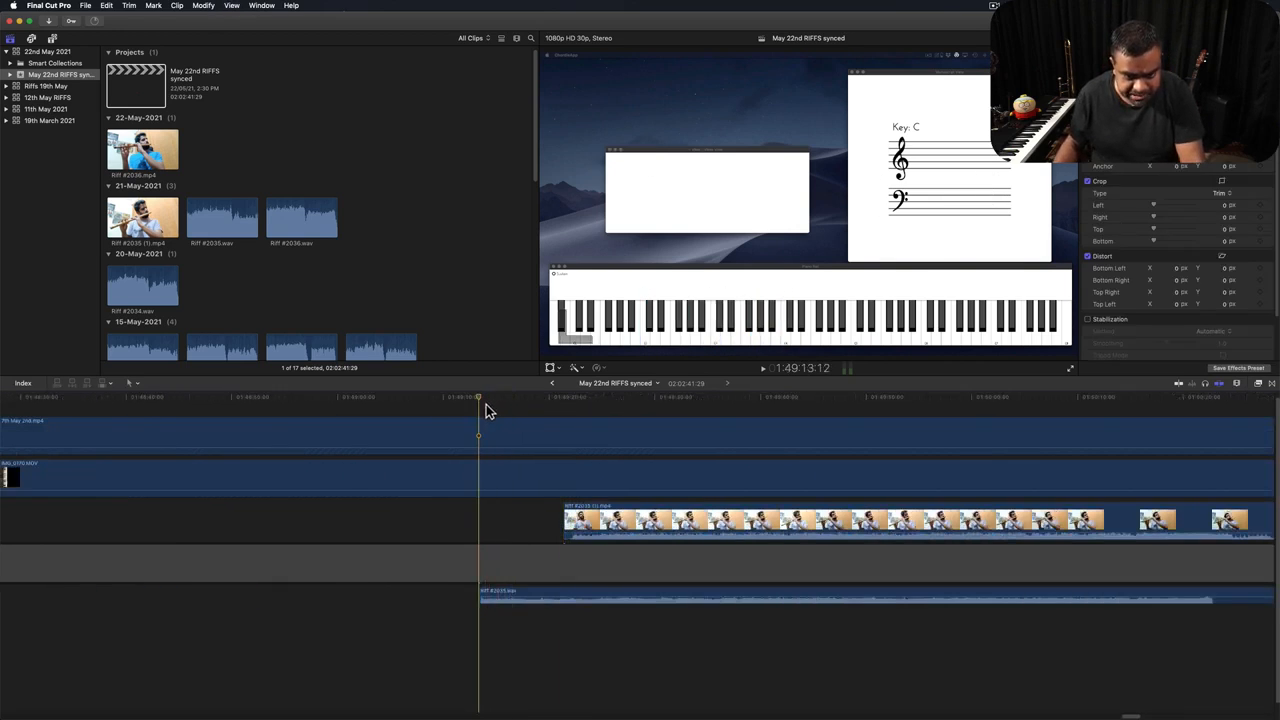
click(530, 598)
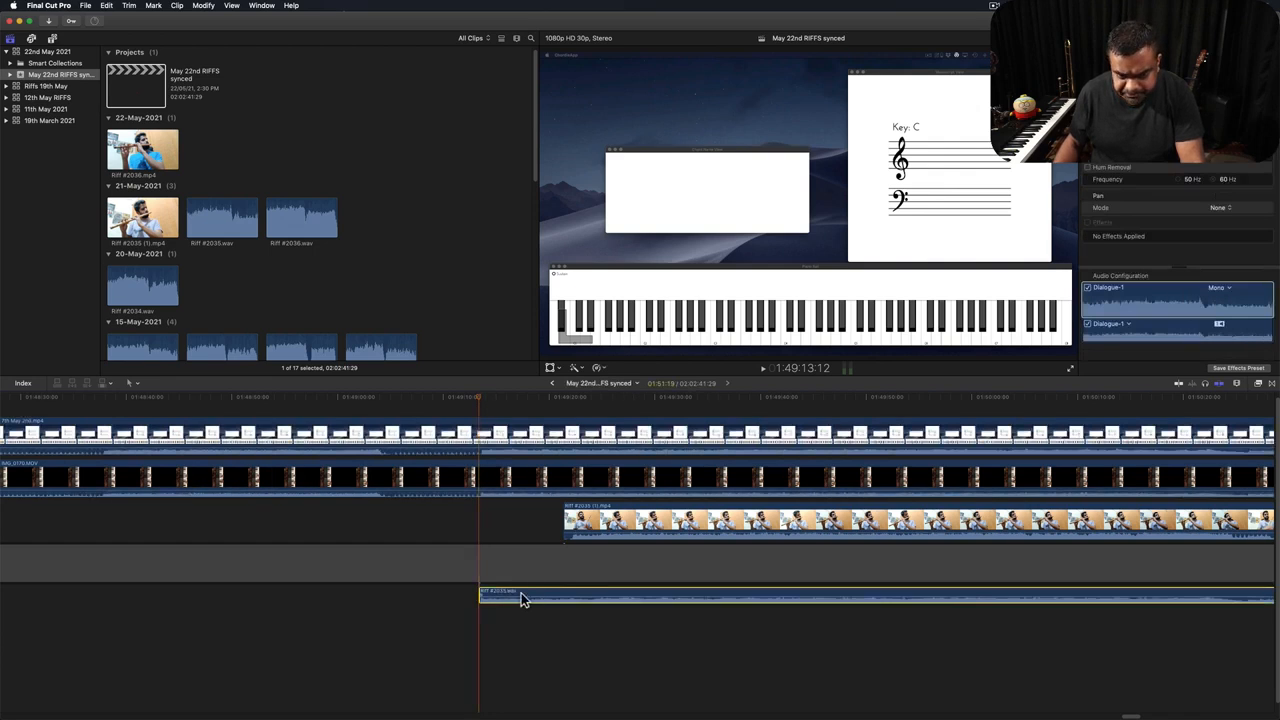
click(525, 447)
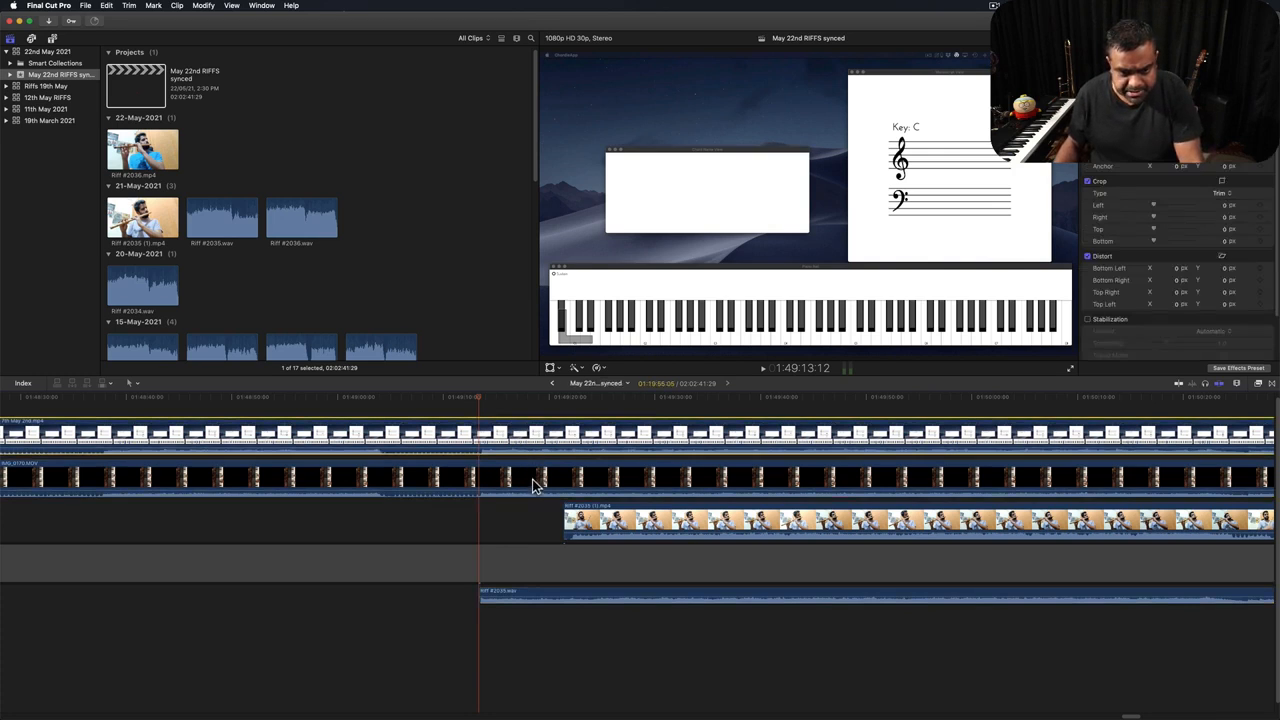
key(v)
click(532, 485)
key(v)
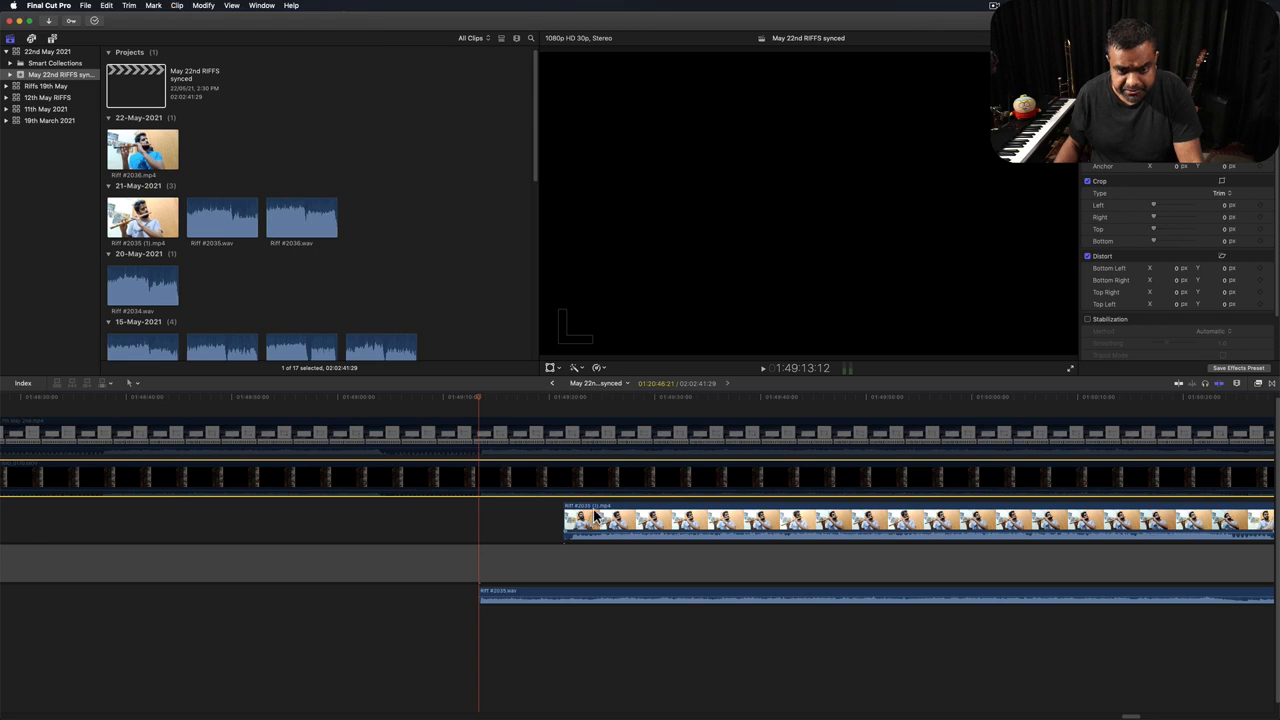
click(596, 515)
click(570, 399)
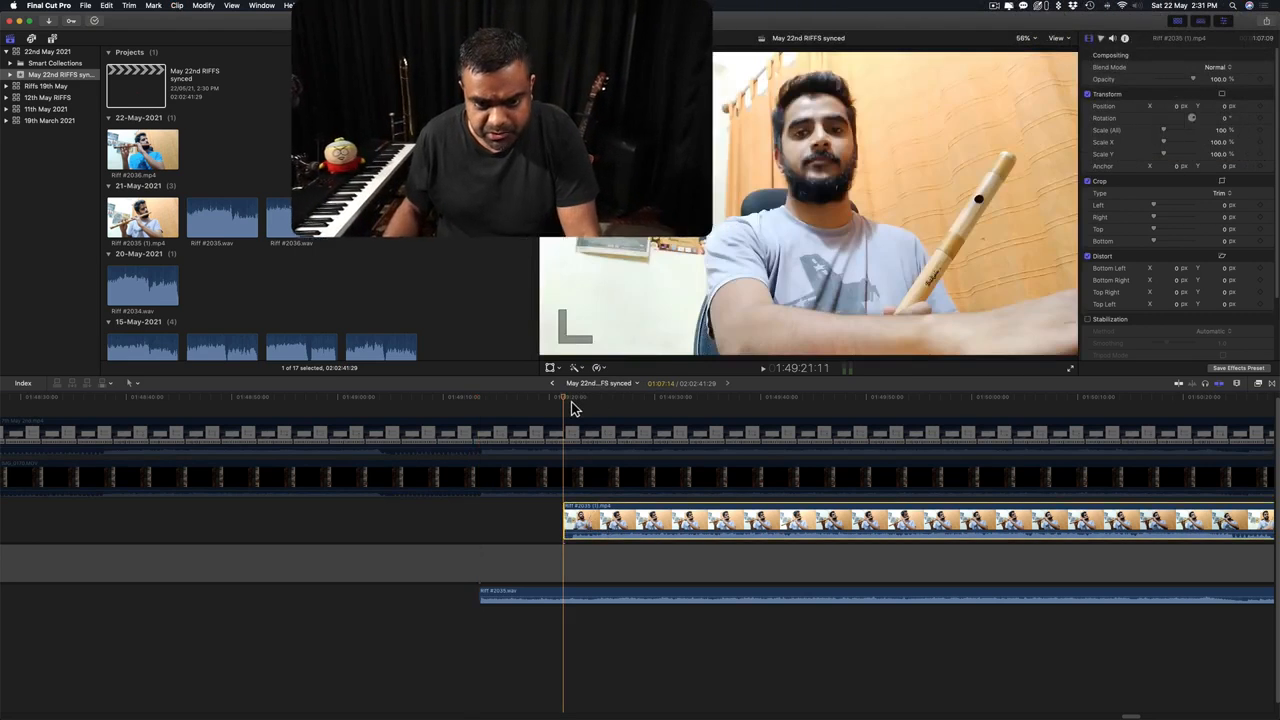
Play through the flute riff and disable the flute riff video clip.
key(space)
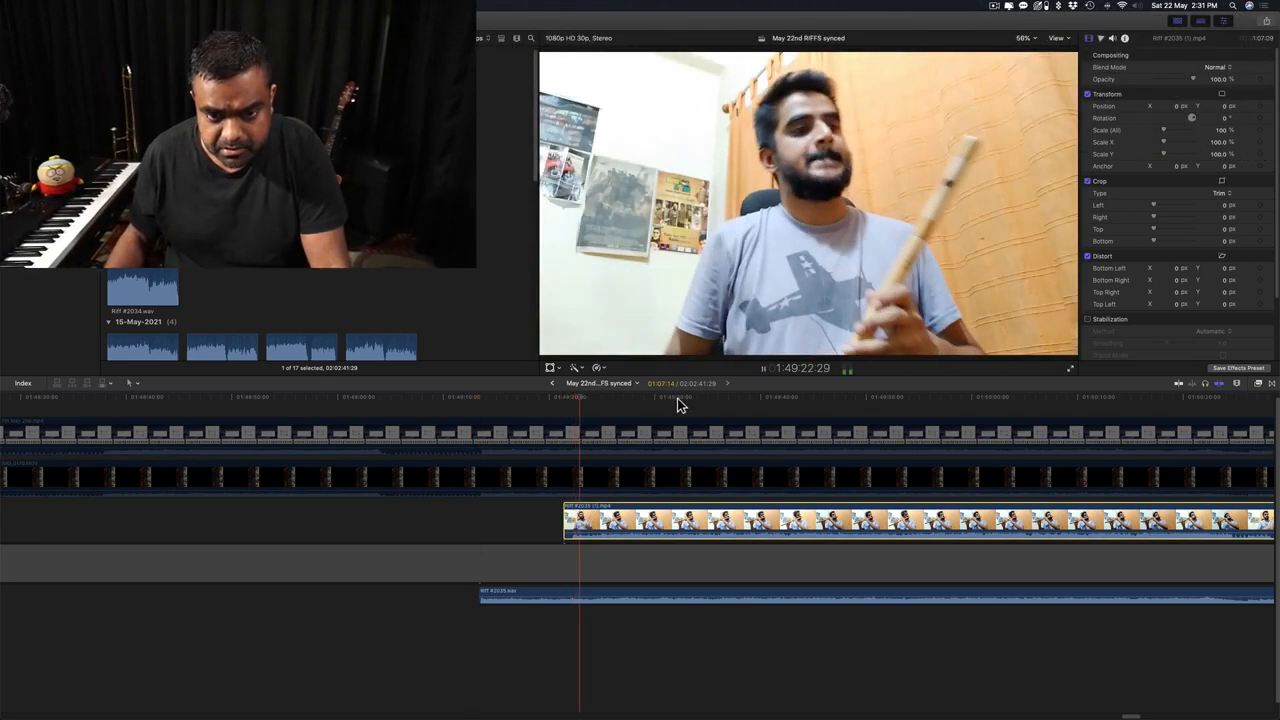
click(677, 400)
scroll(725, 490, right, 3)
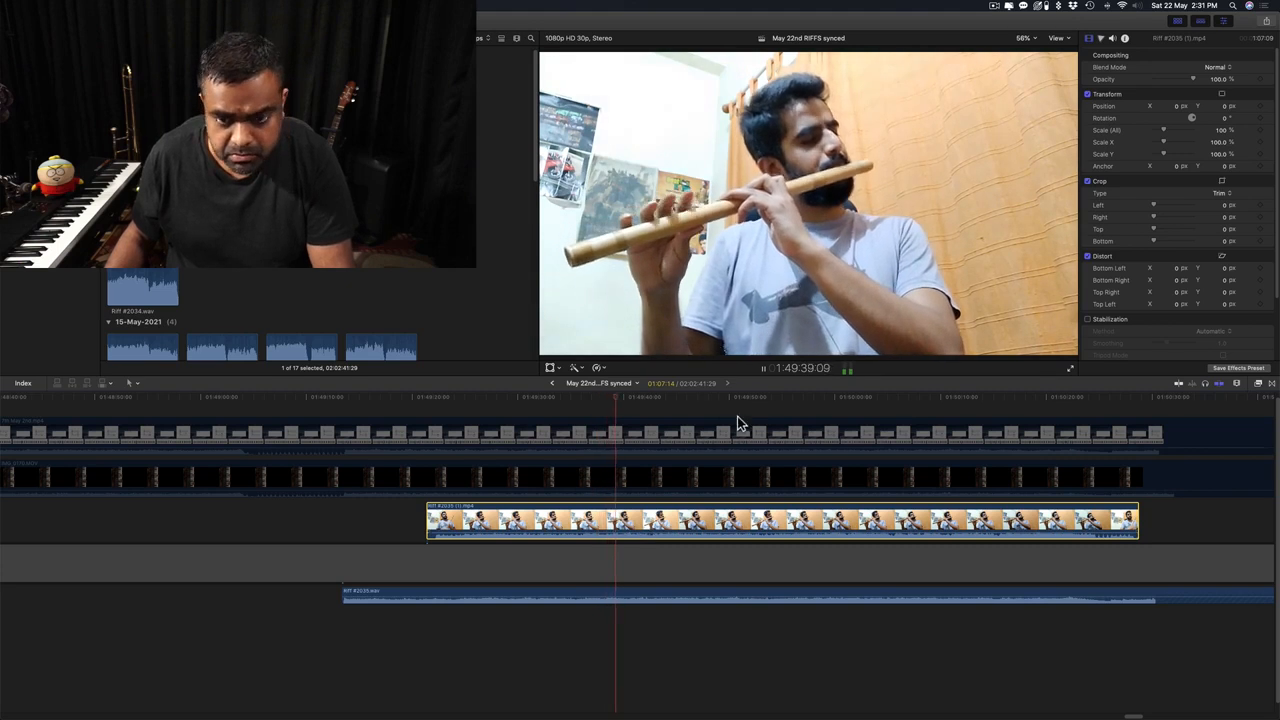
click(776, 399)
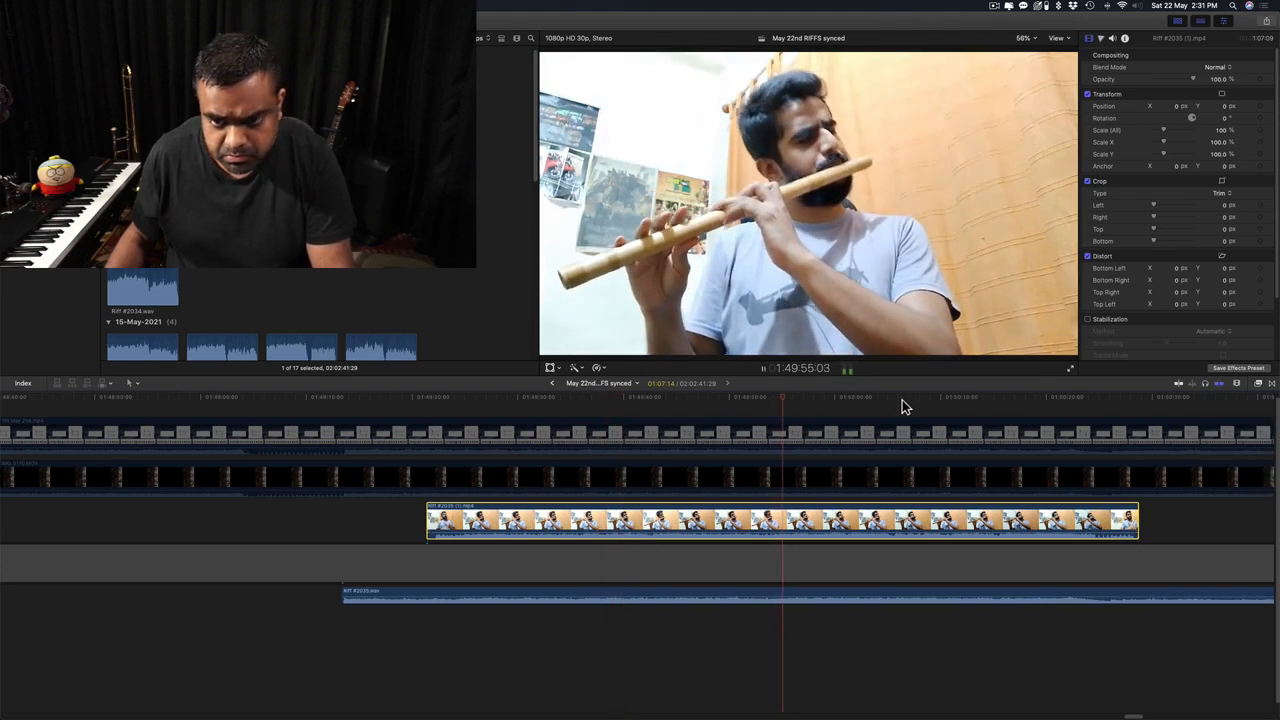
scroll(898, 456, right, 5)
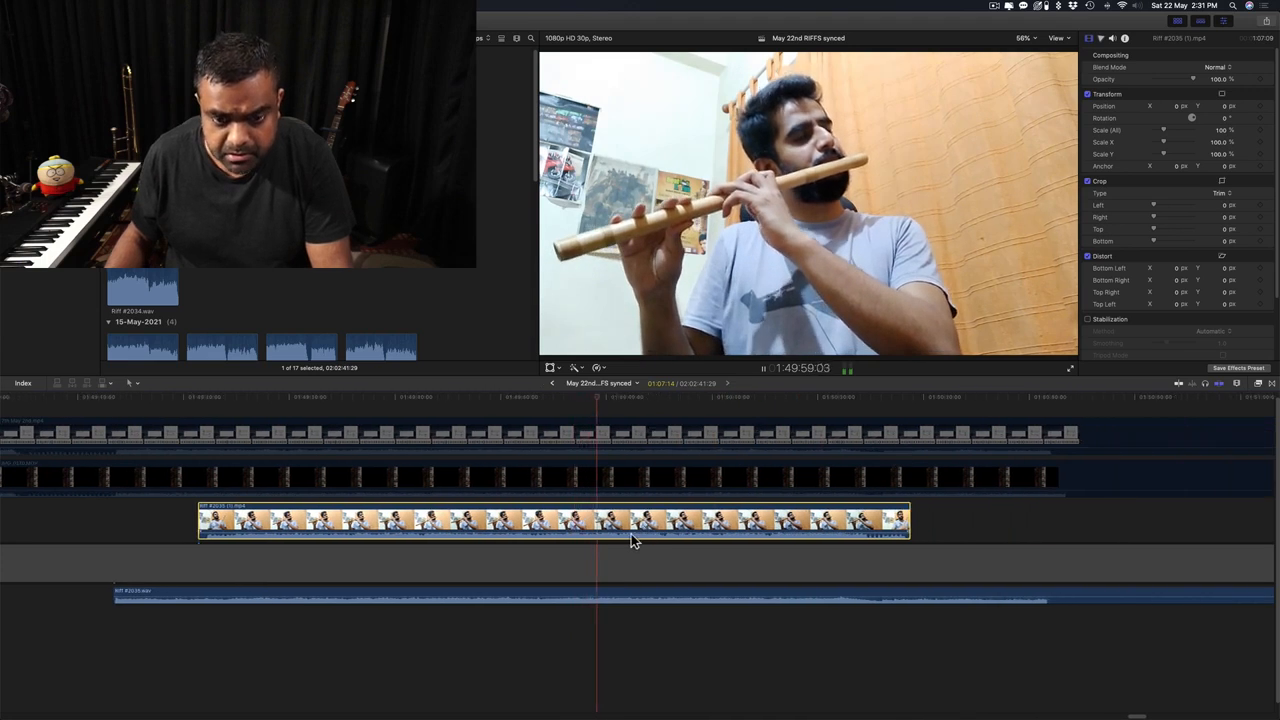
key(v)
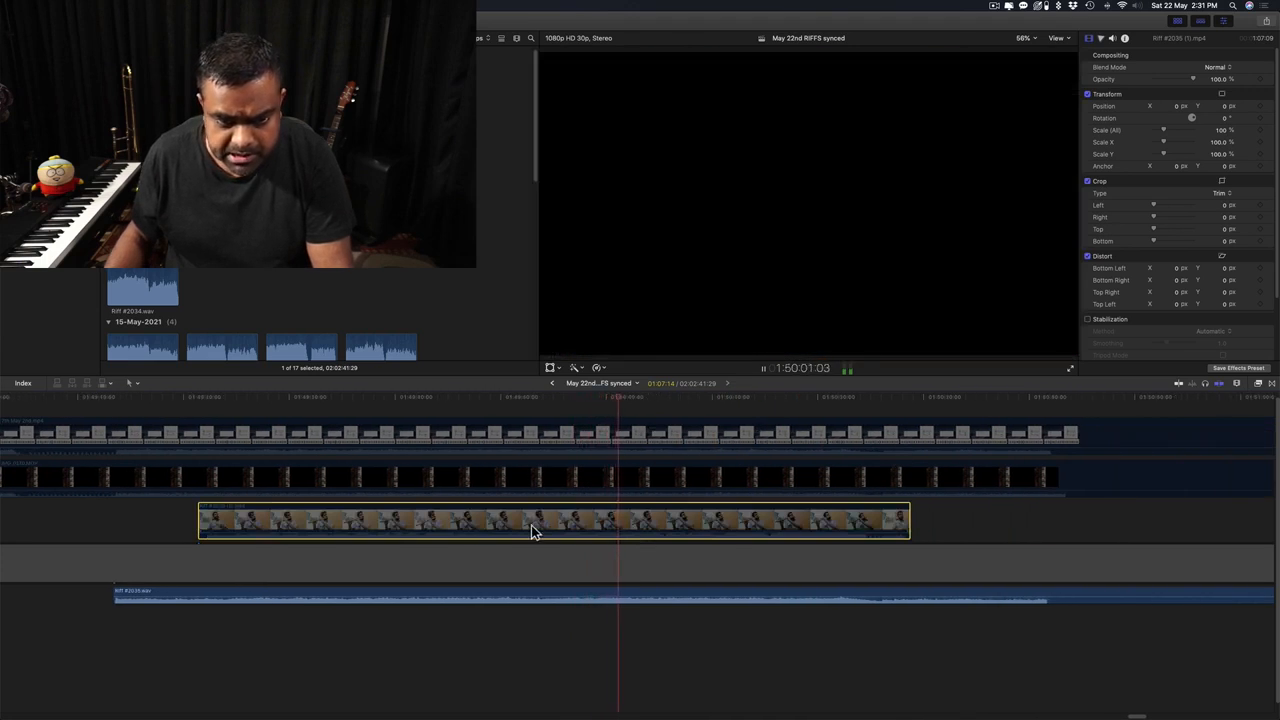
Re-enable the top piano video clip, play it, and turn down a clip's volume.
click(266, 404)
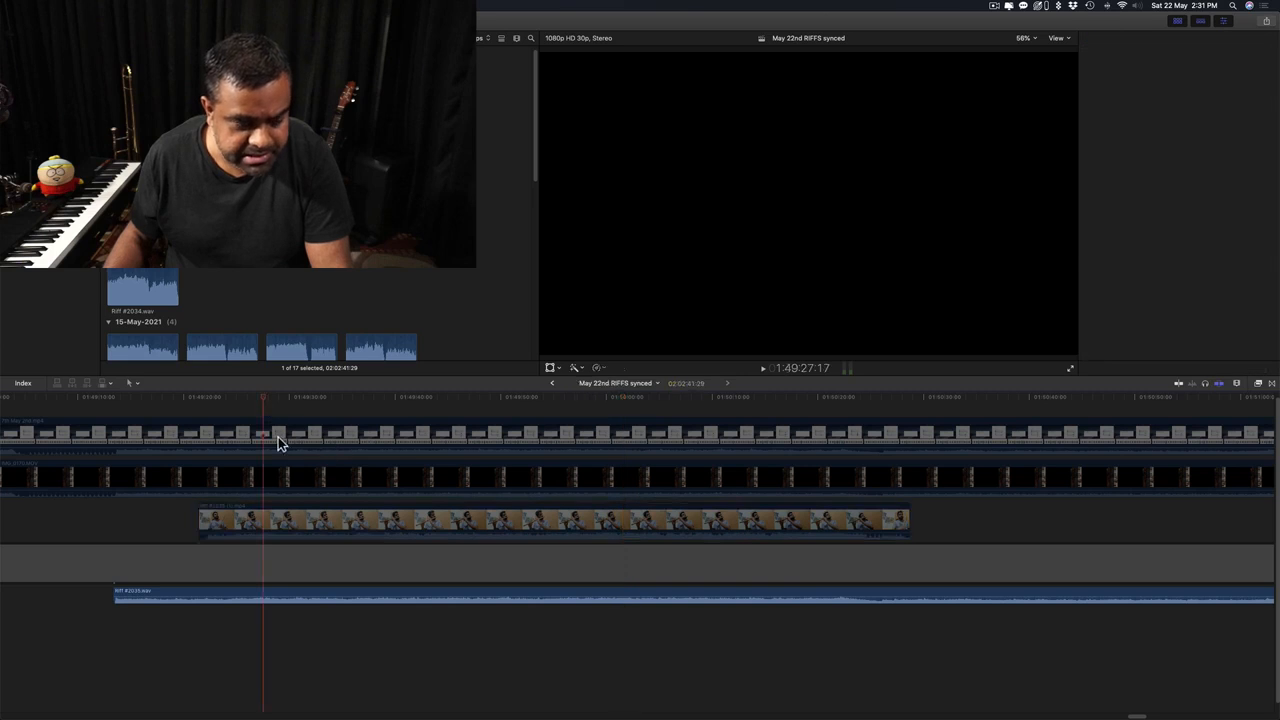
click(278, 437)
key(v)
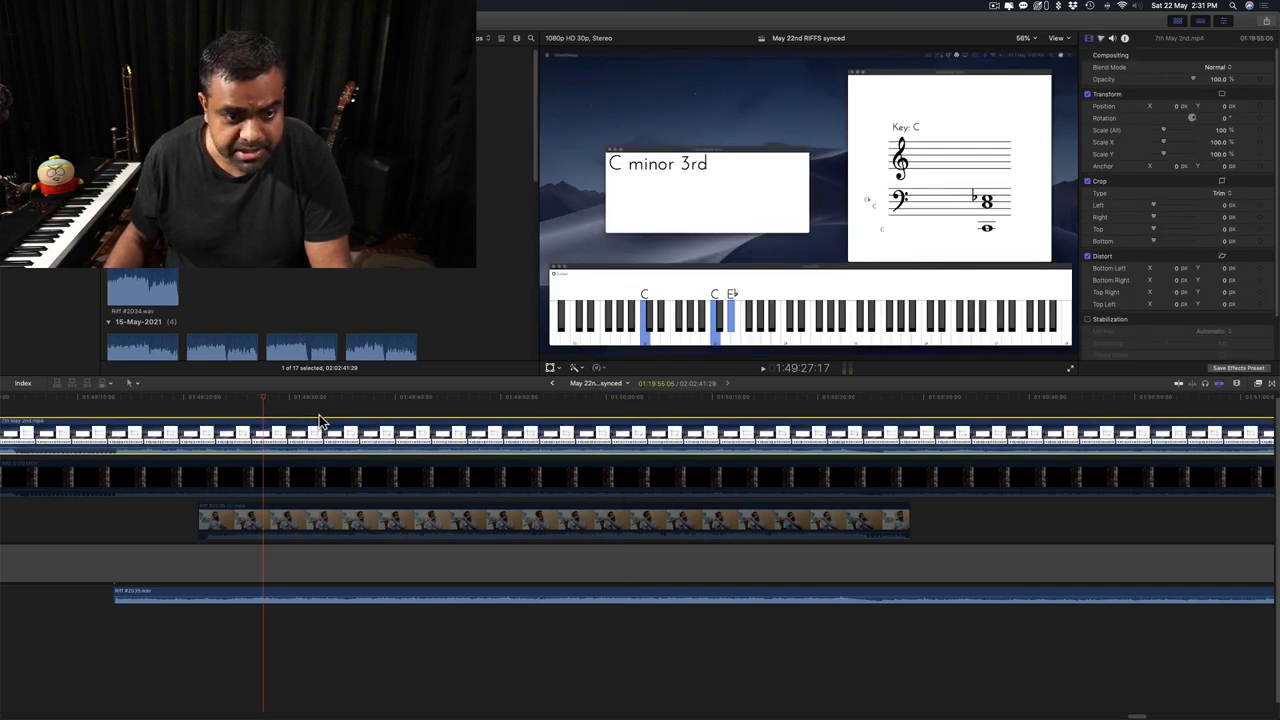
key(space)
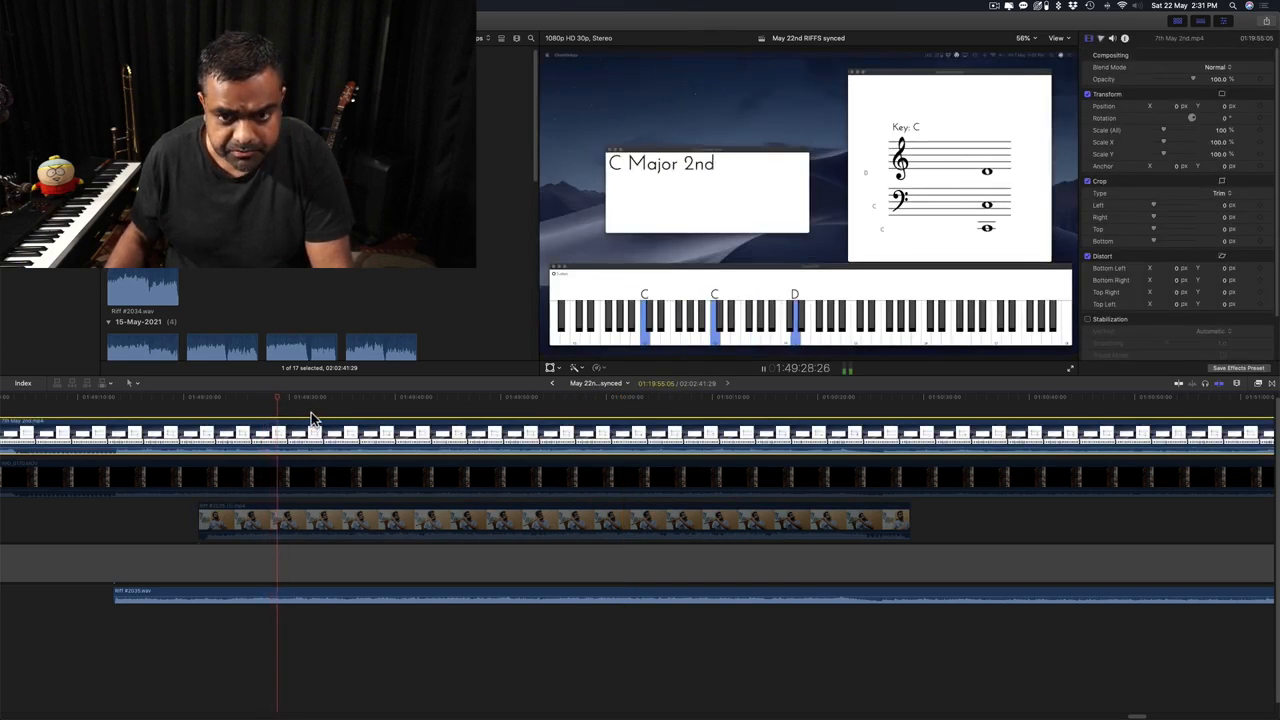
key(space)
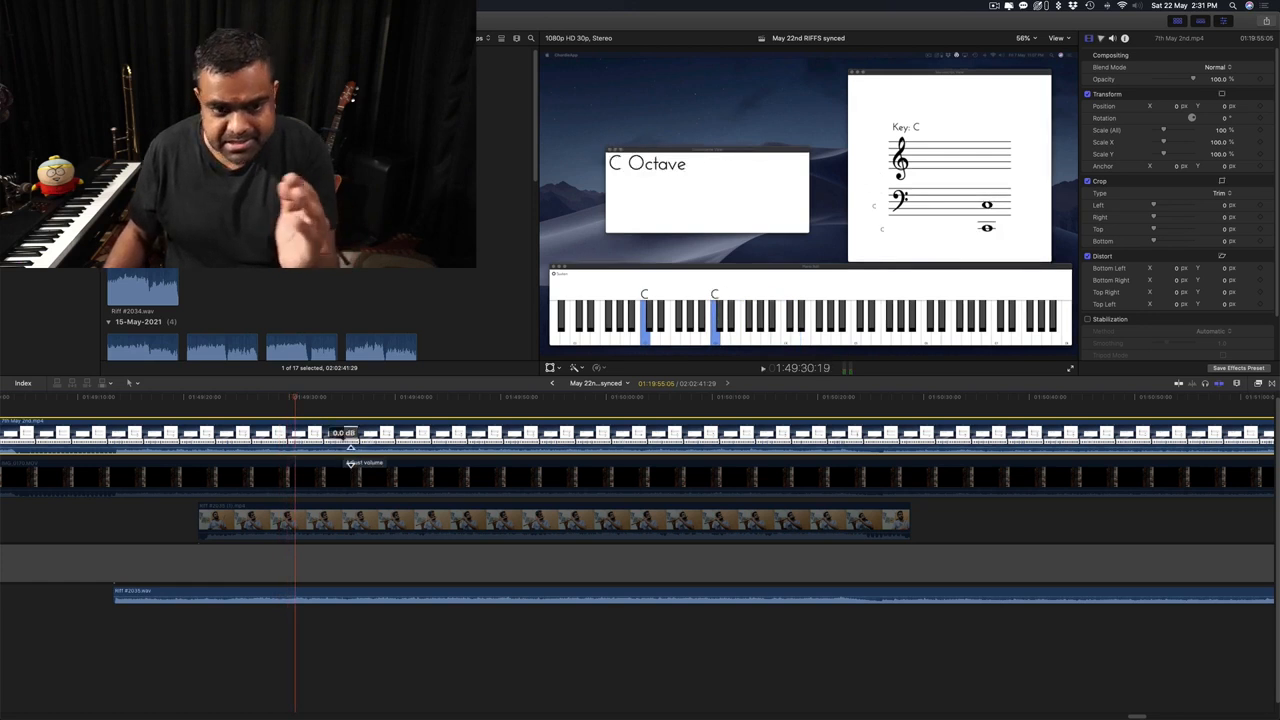
drag(350, 455, 344, 568)
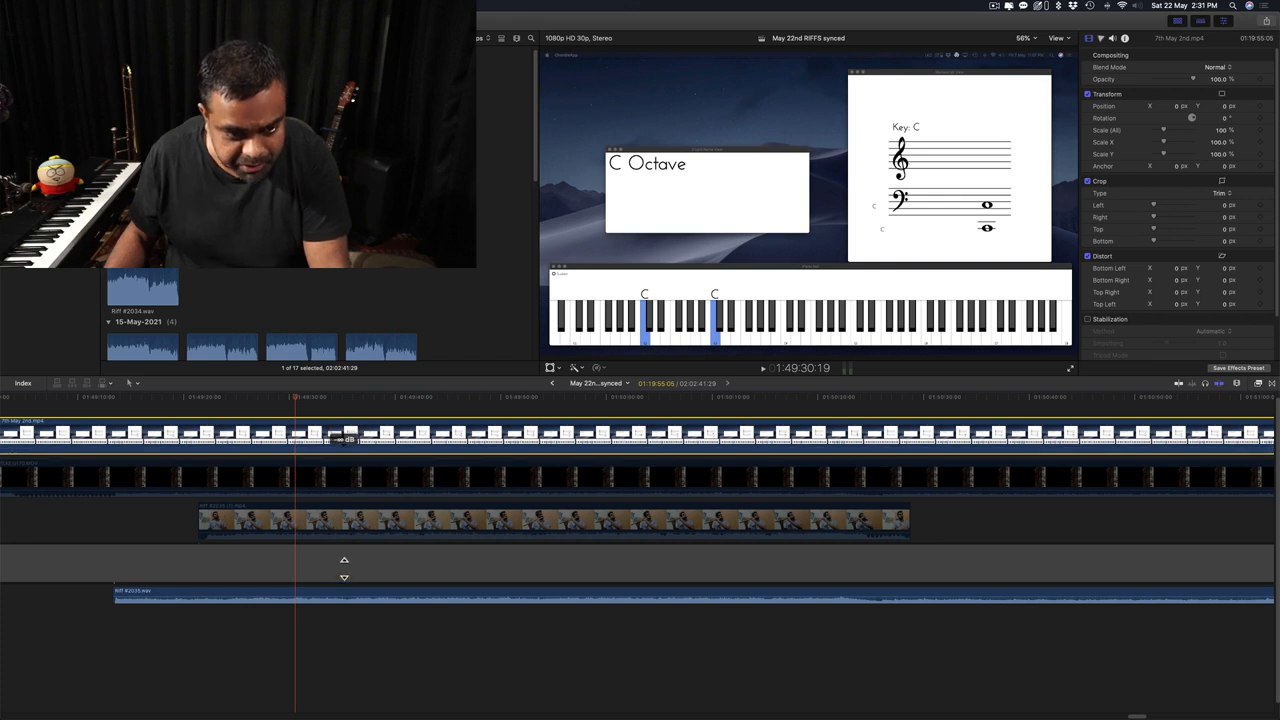
key(space)
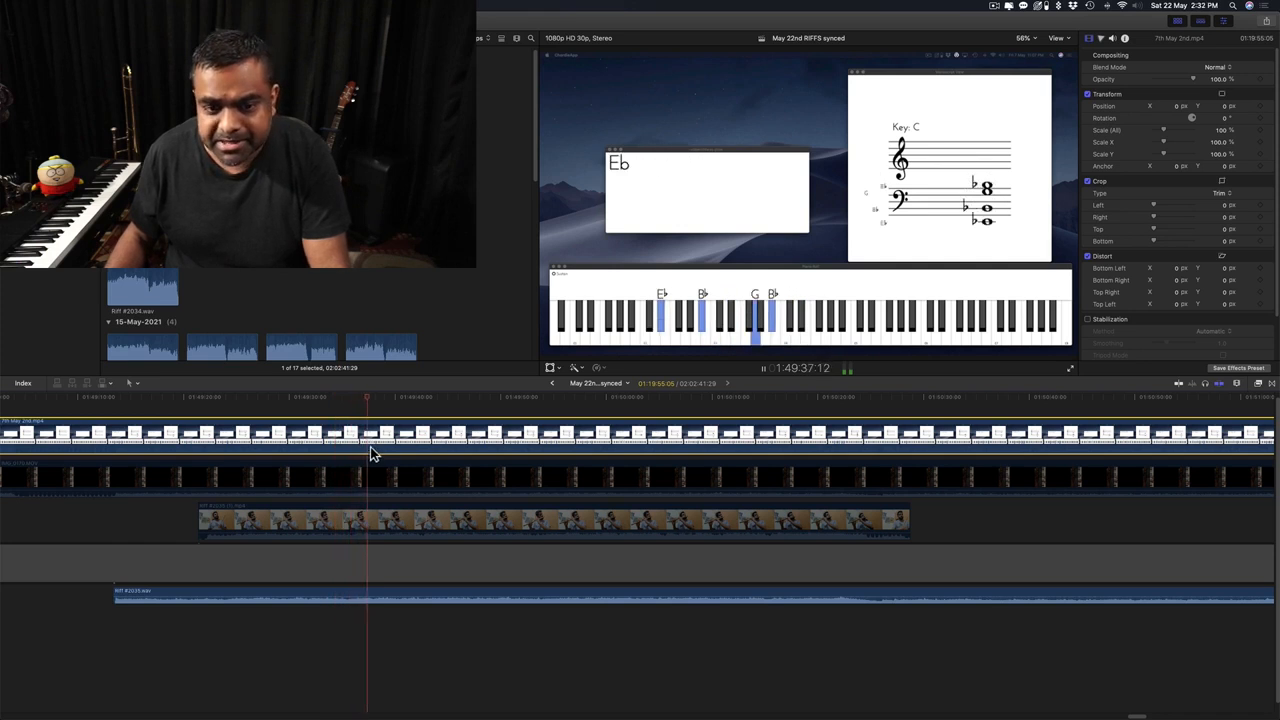
Disable the 7th May 2nd.mp4 clip and re-enable the IMG_0170.MOV piano clip.
key(v)
click(378, 481)
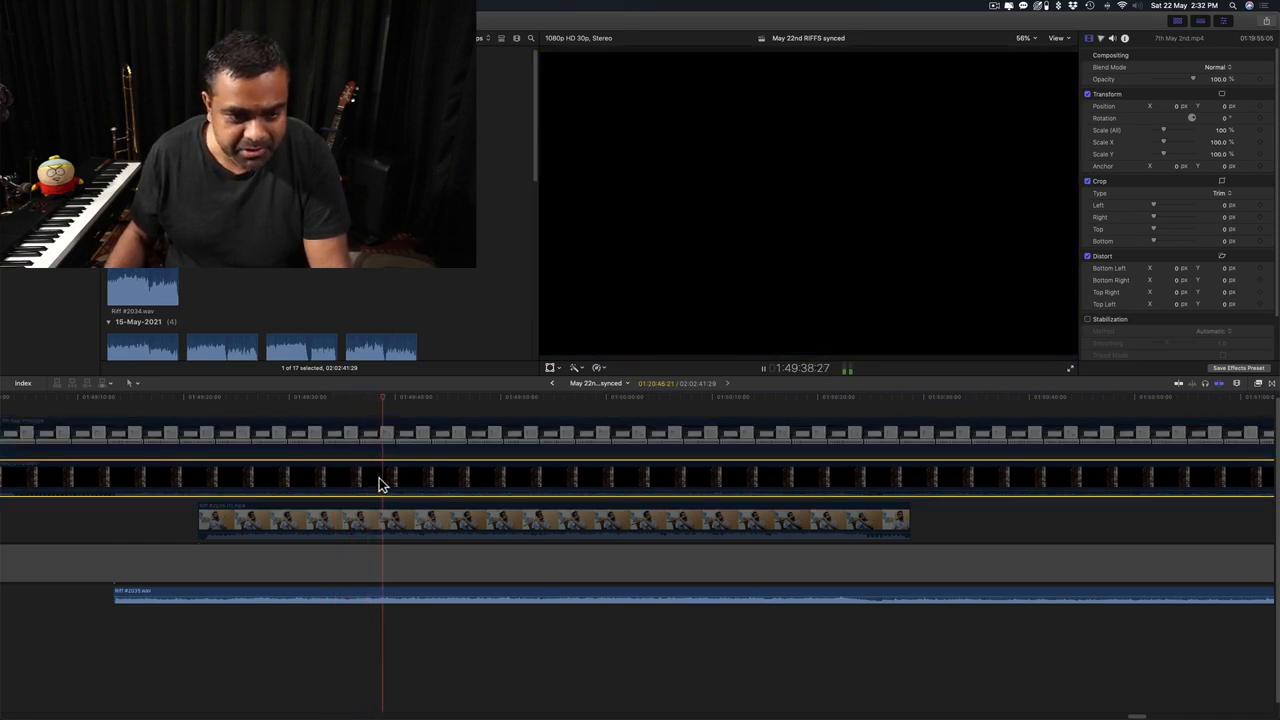
key(v)
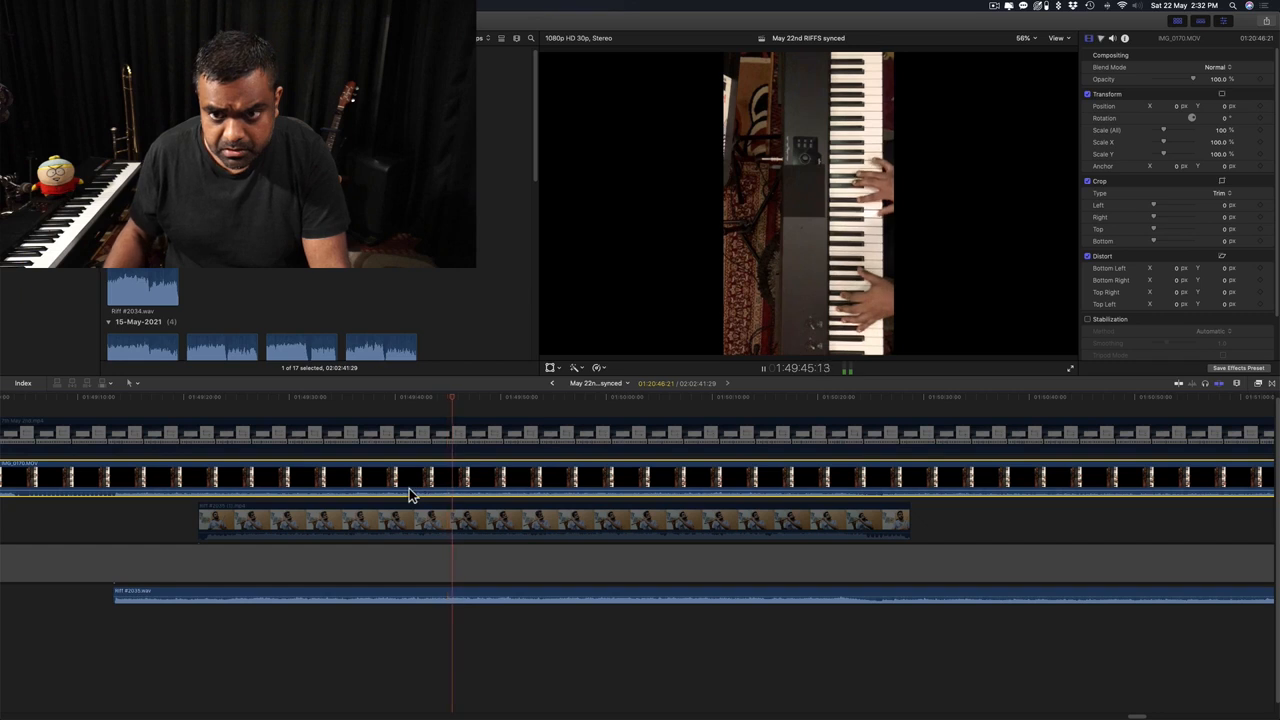
key(space)
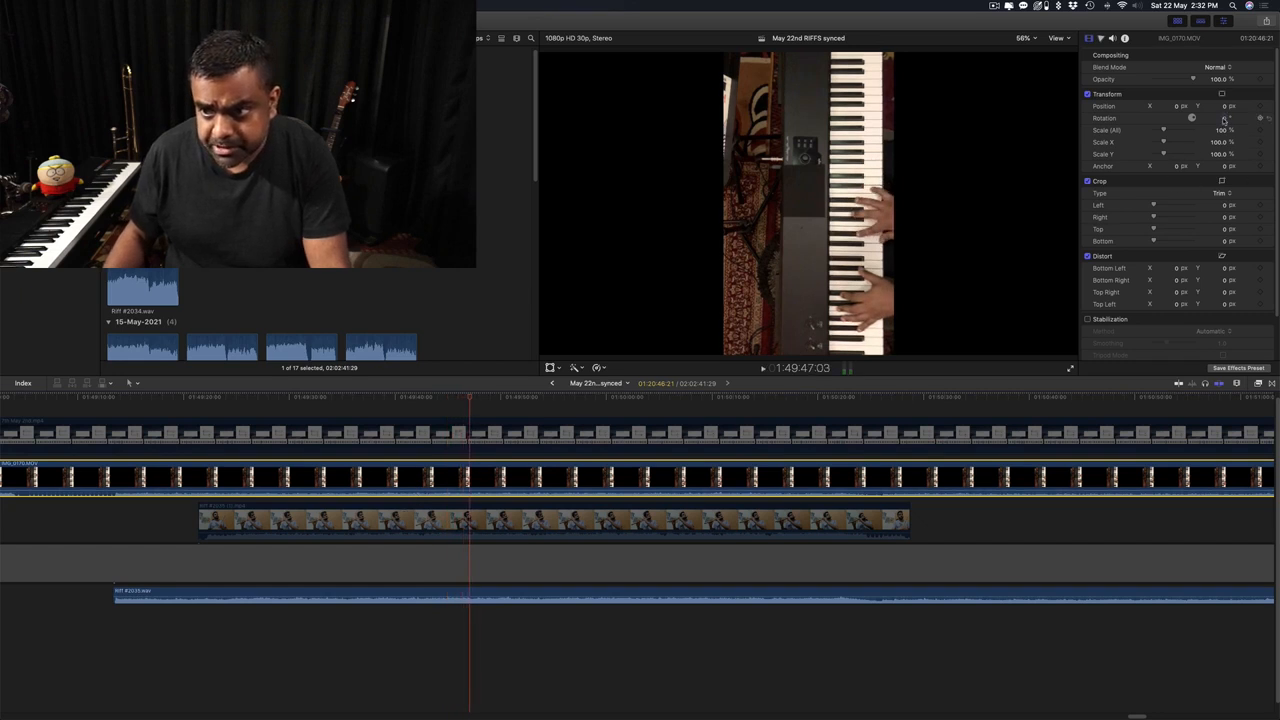
Rotate IMG_0170.MOV by -90° so the keyboard shows landscape, then review it.
click(1224, 120)
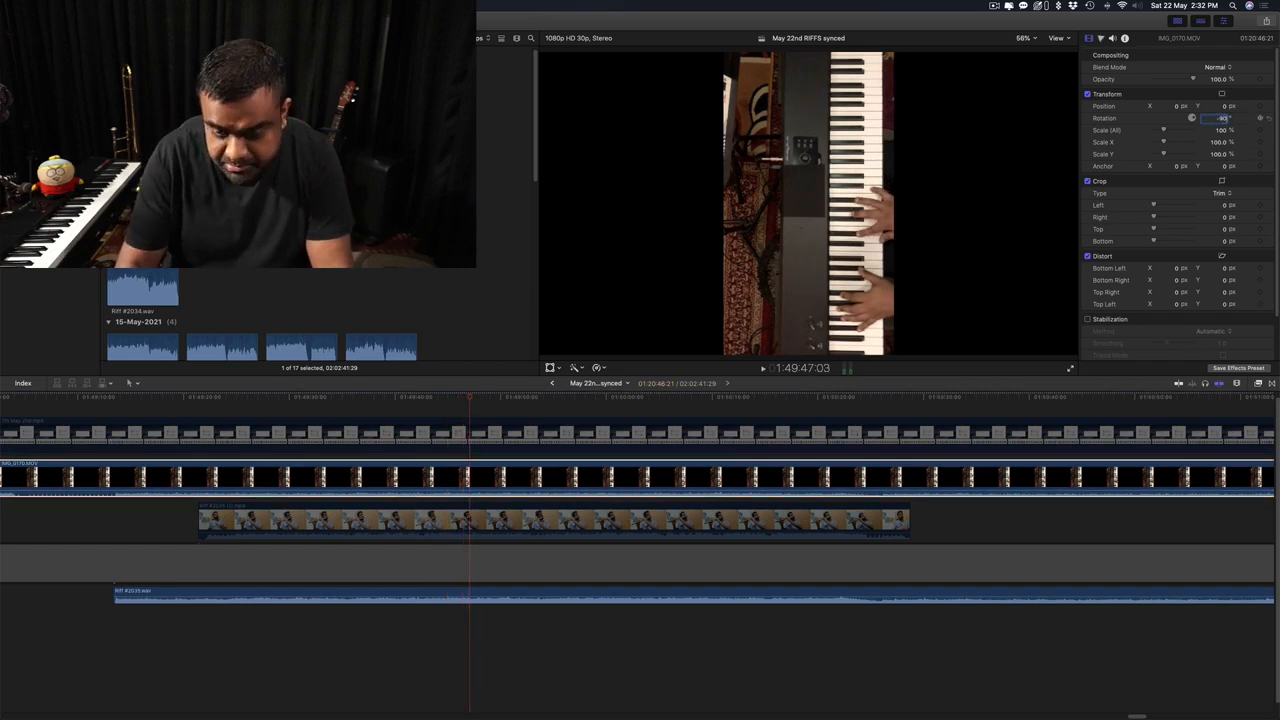
key(Return)
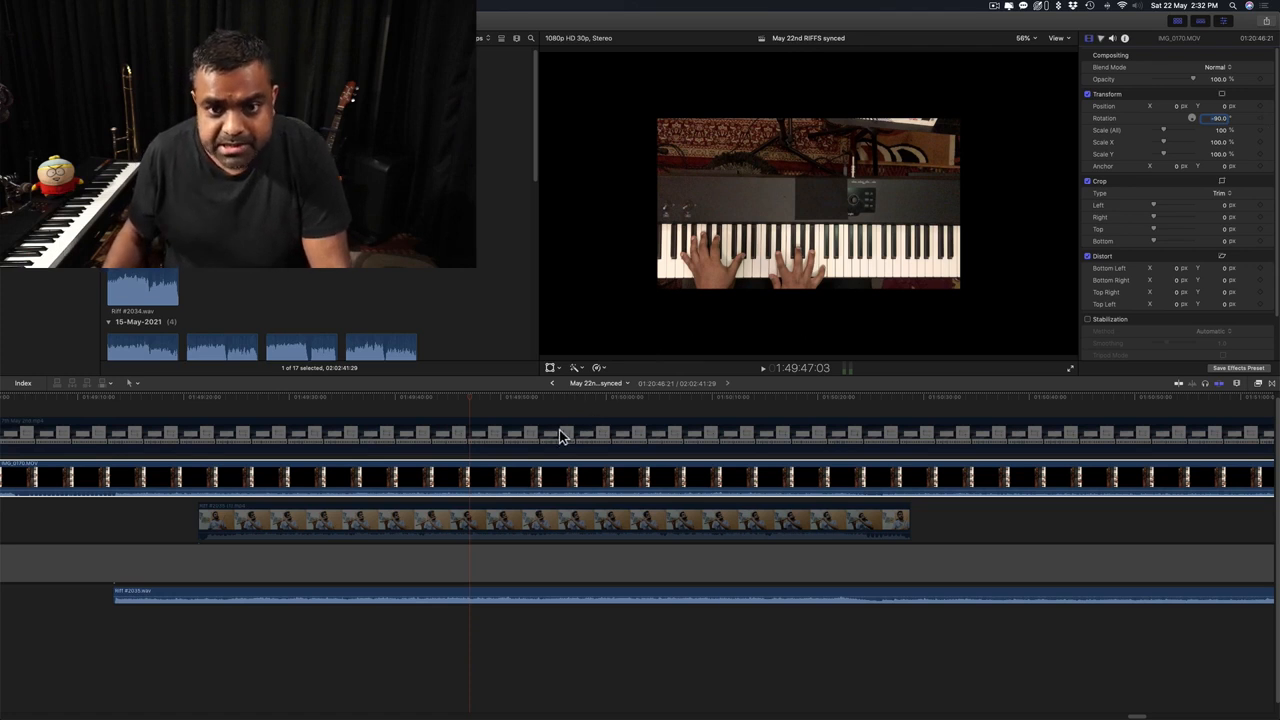
click(446, 405)
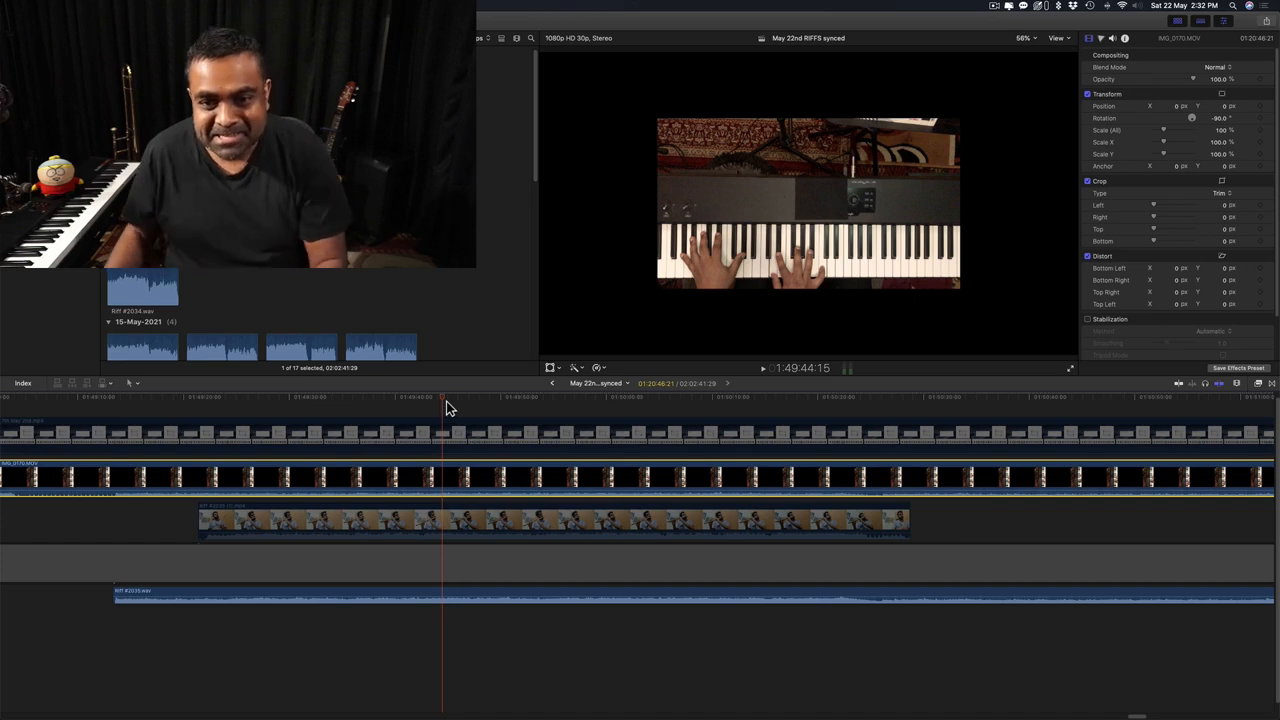
click(392, 411)
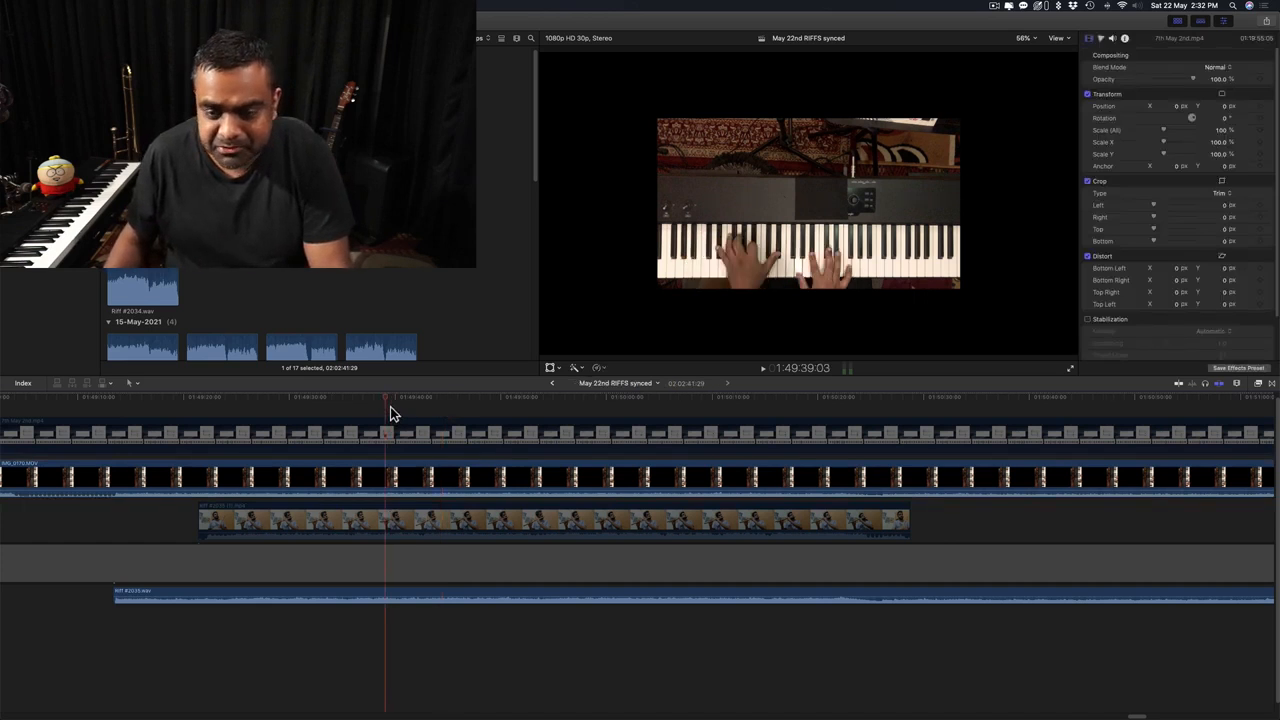
key(space)
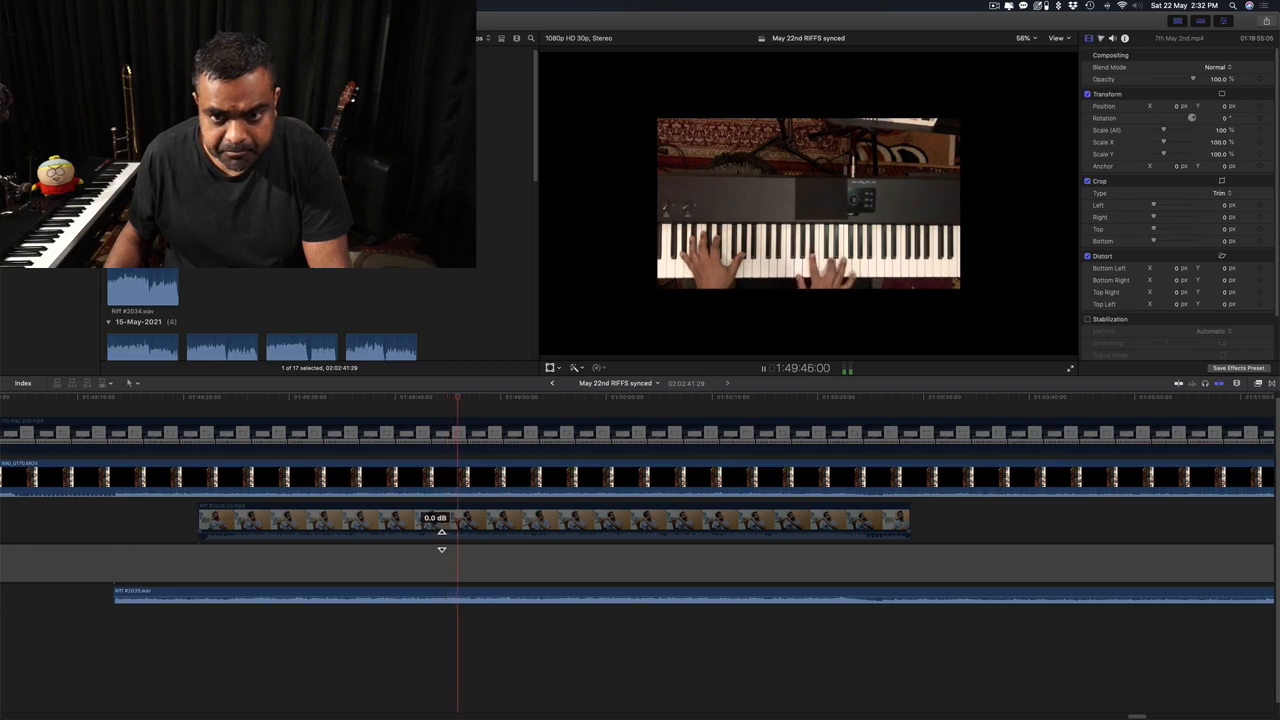
key(space)
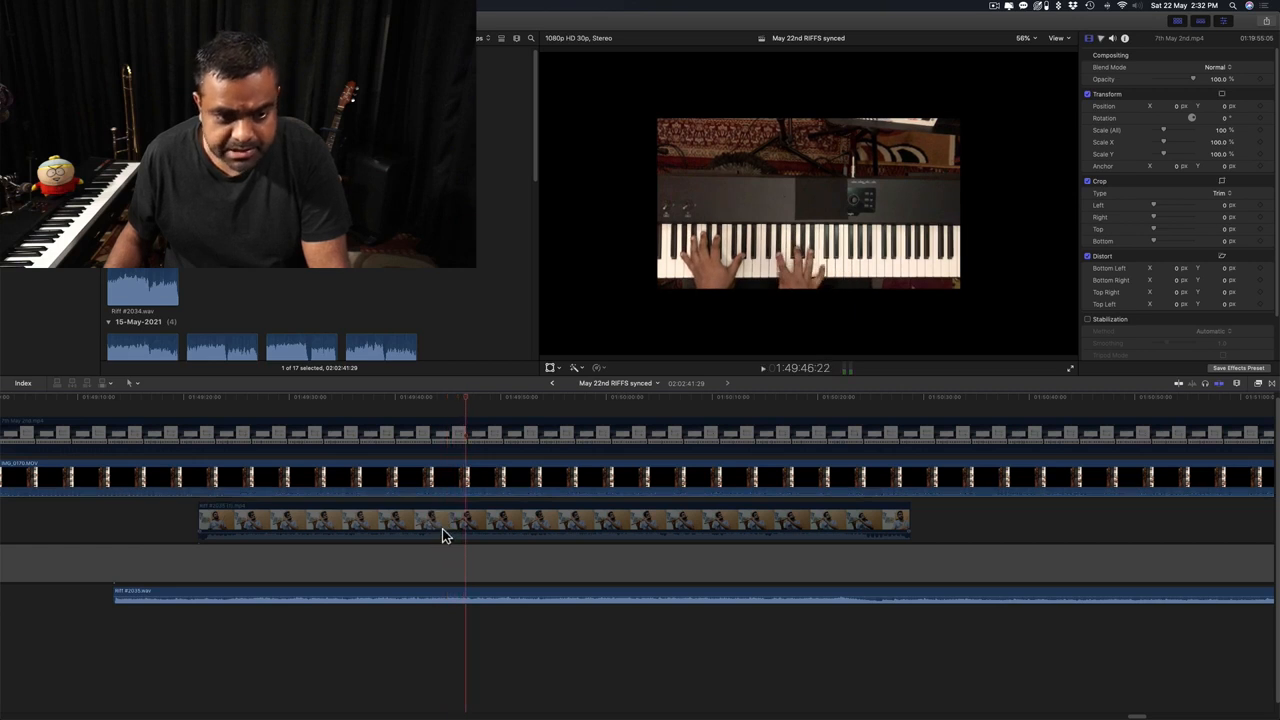
click(466, 479)
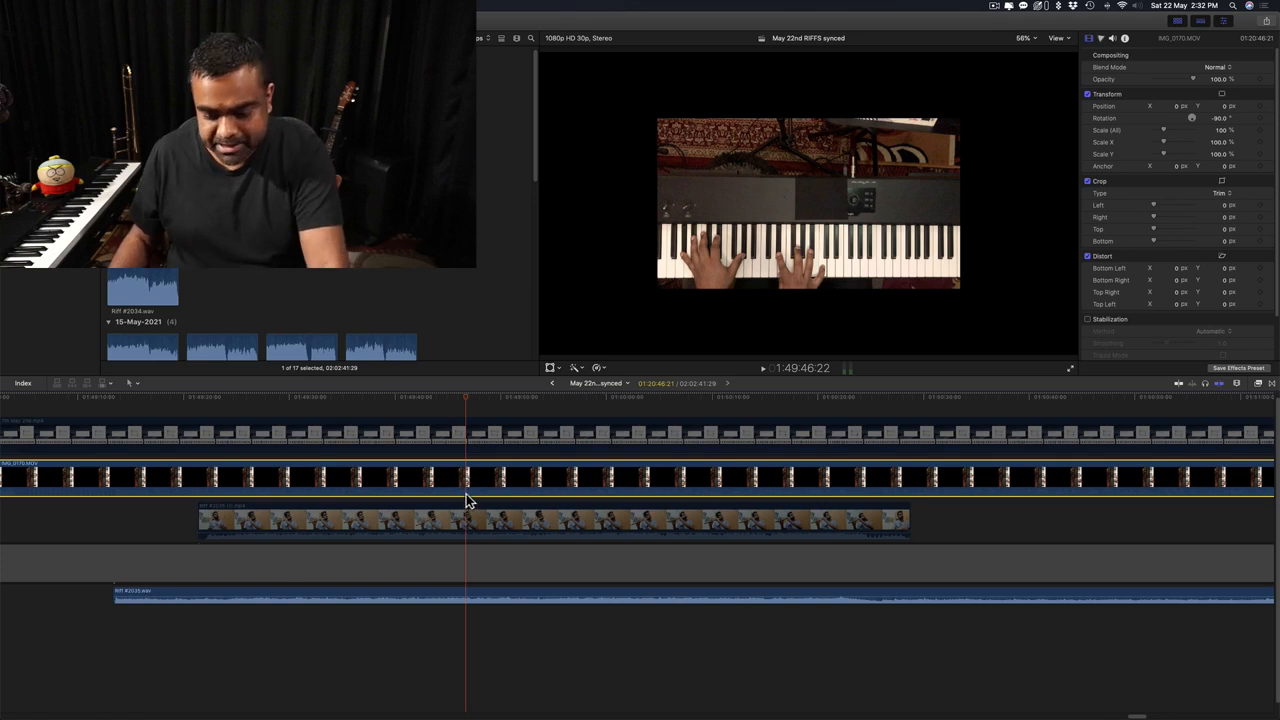
key(super+minus)
key(super+minus)
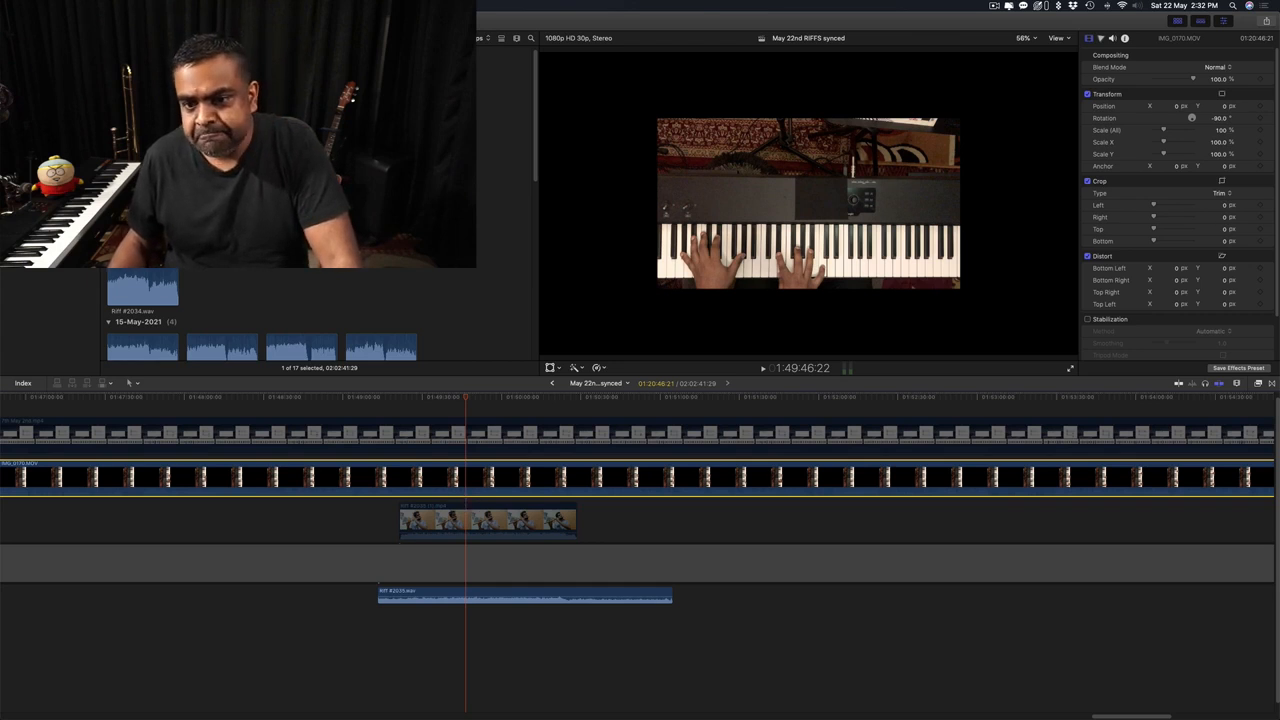
click(495, 521)
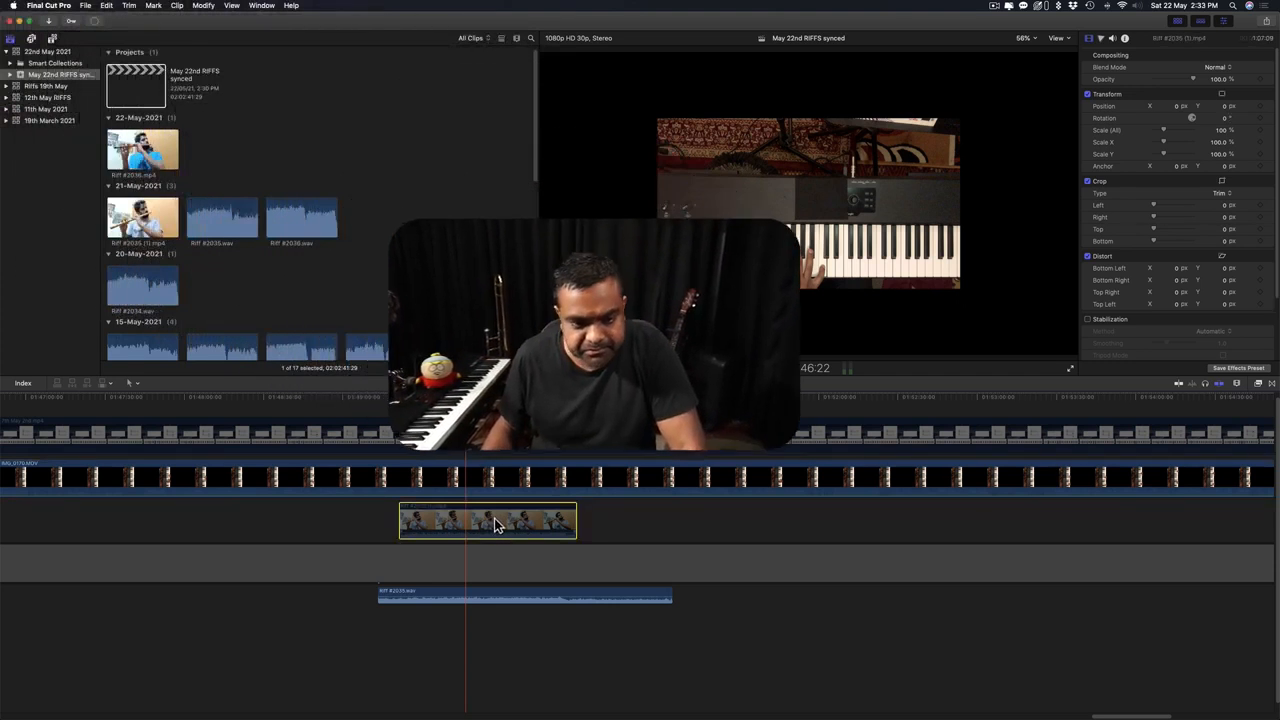
Delete both connected flute video clips, keeping their riff WAV audio.
key(super+minus)
key(super+minus)
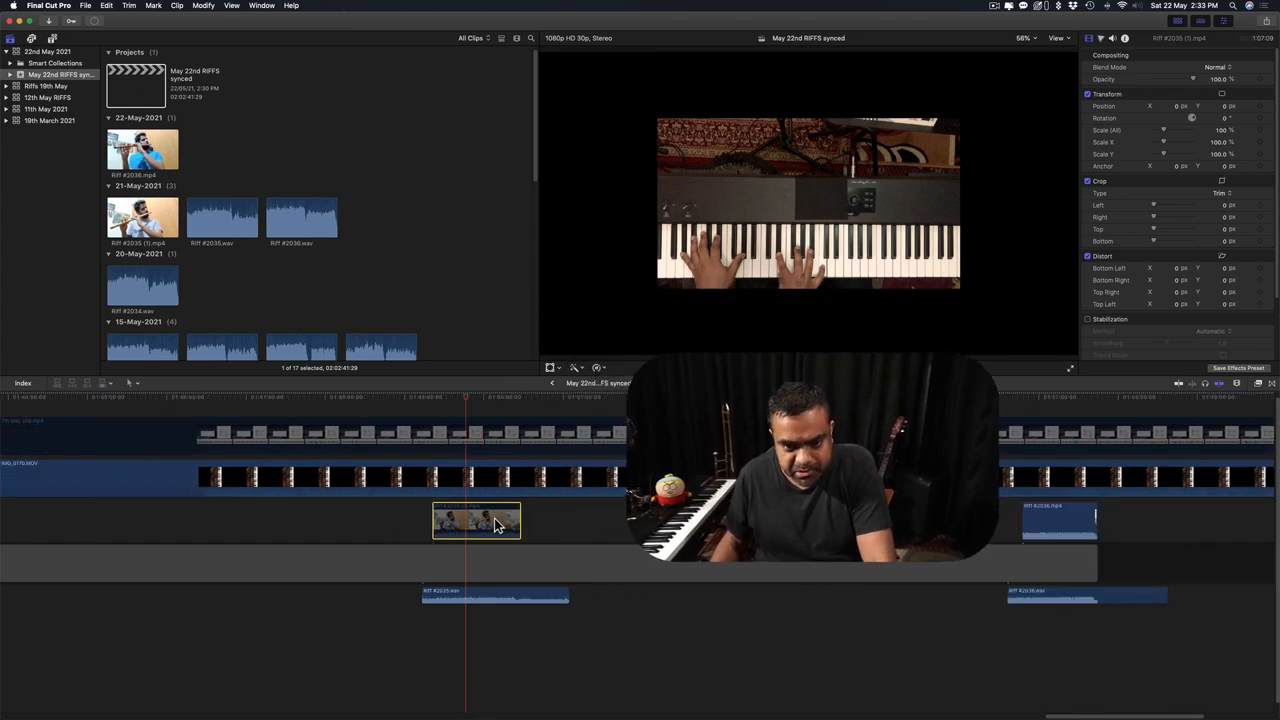
key(super+equal)
key(super+equal)
key(super+equal)
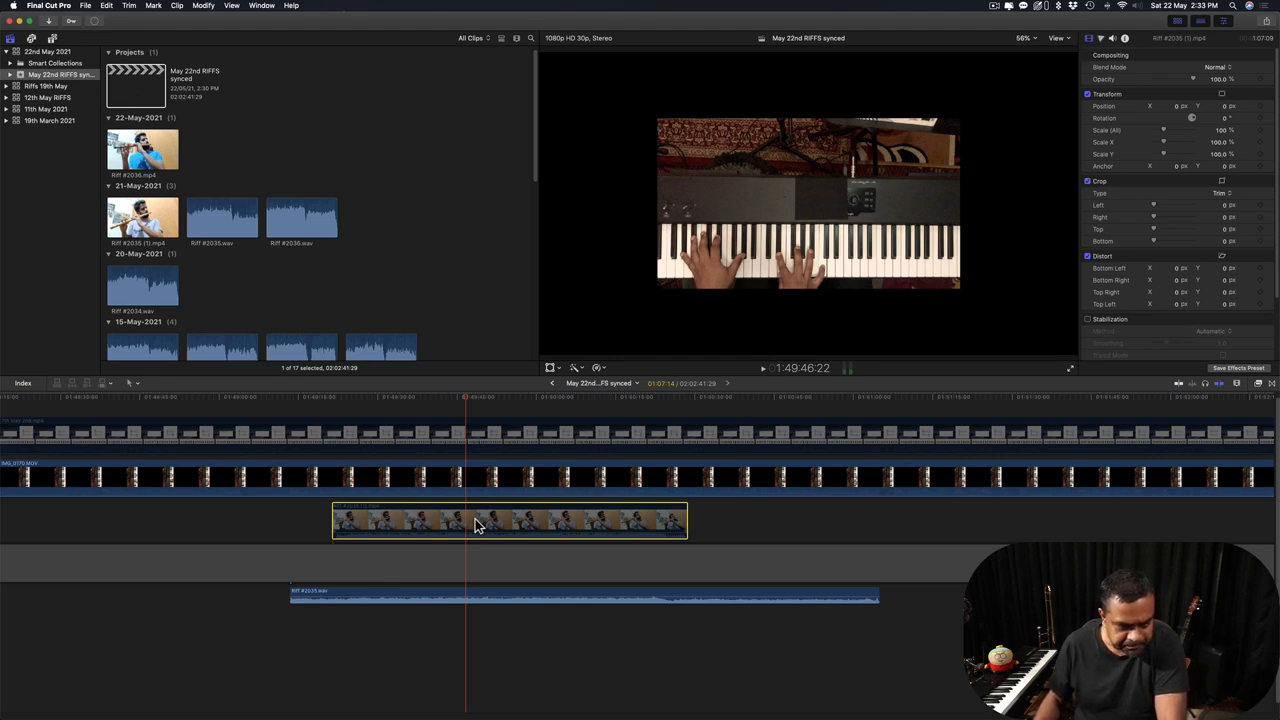
key(Delete)
click(359, 518)
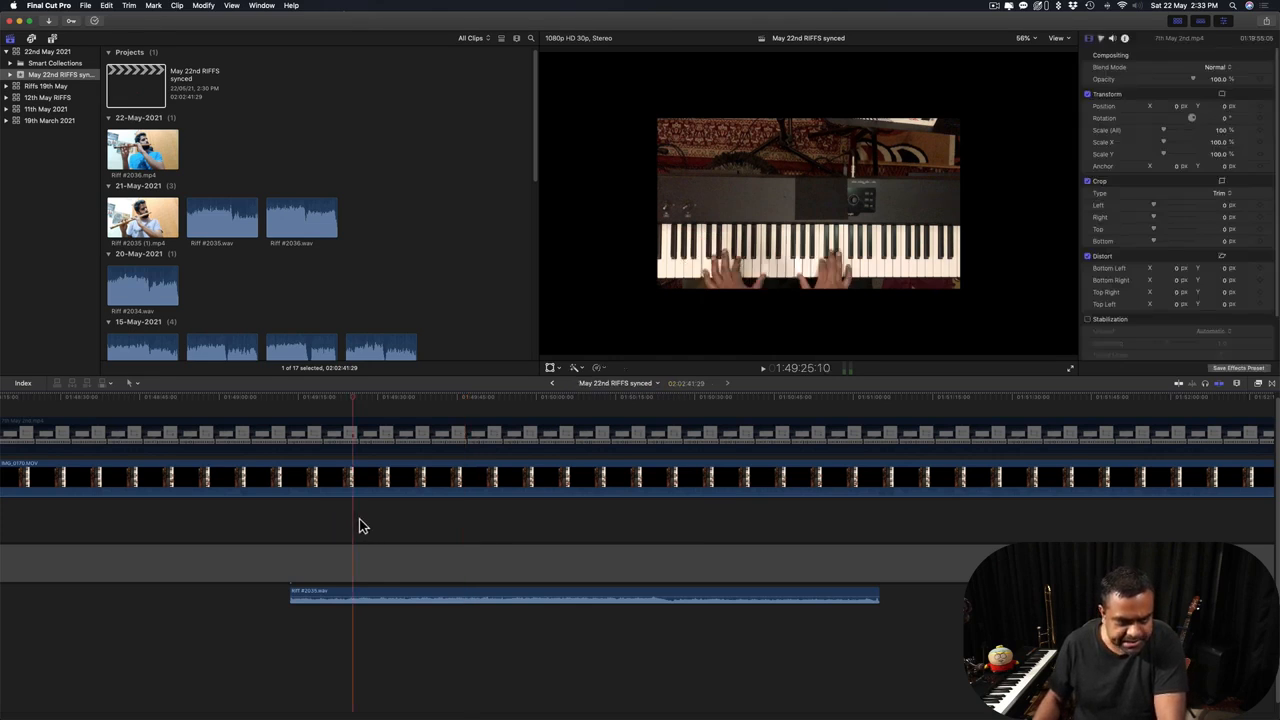
click(298, 405)
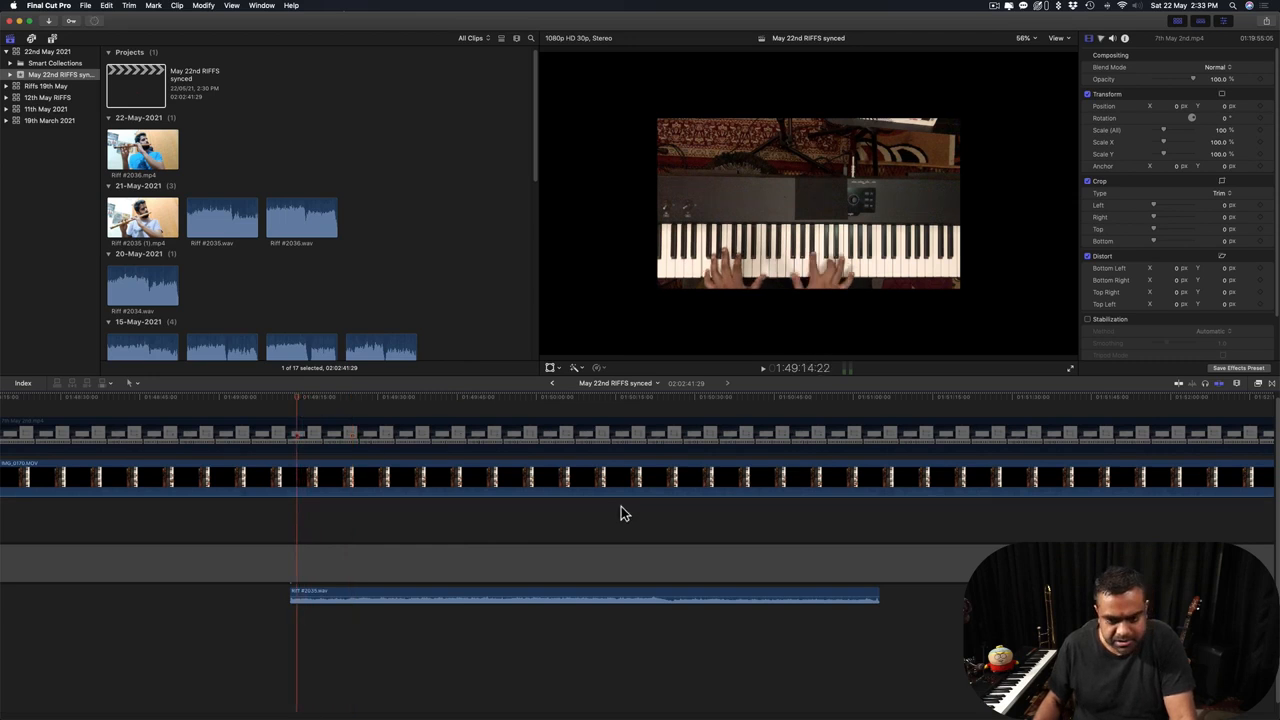
scroll(620, 513, right, 15)
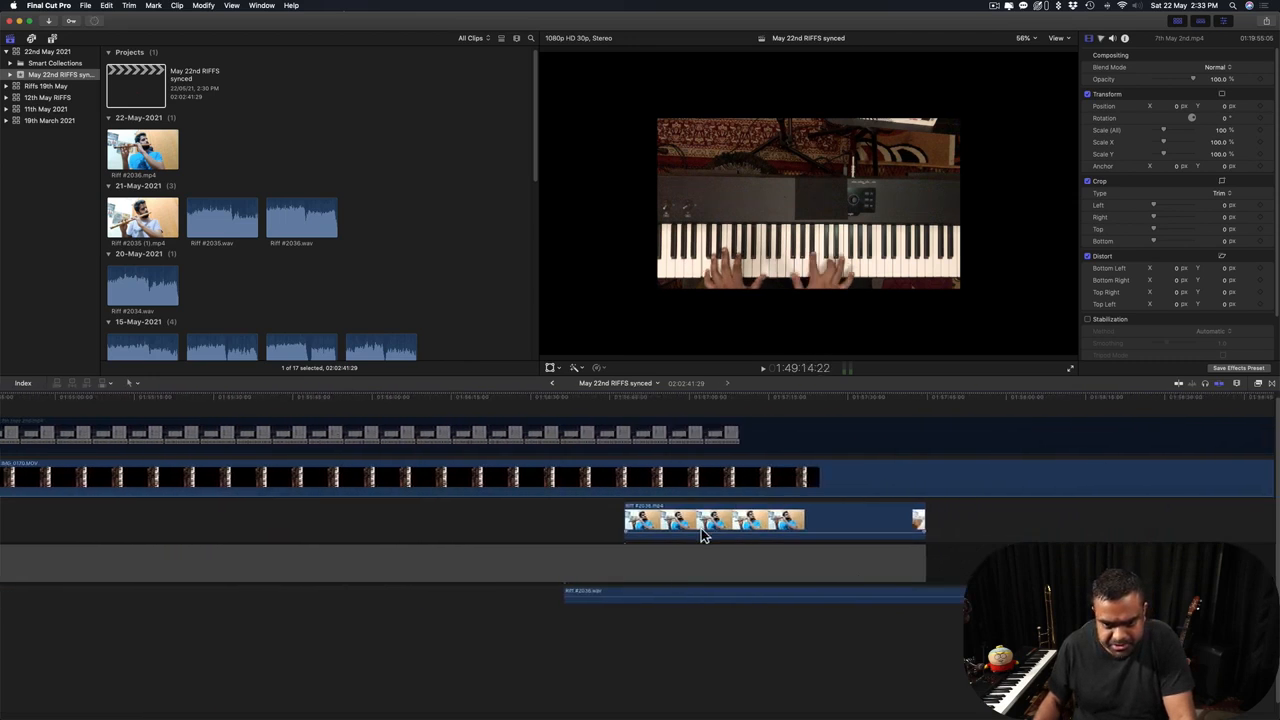
click(703, 535)
key(Delete)
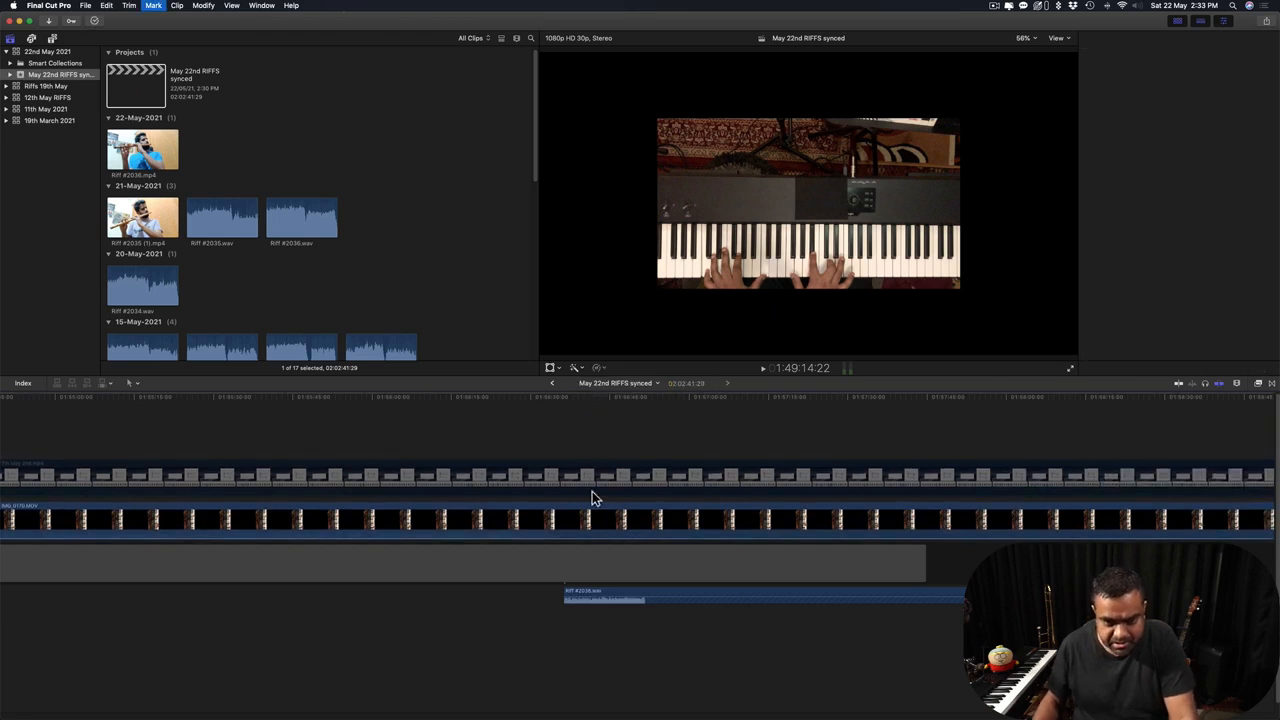
Park the playhead at Riff #2035.wav's start and switch to Finder's May 12th RIFFS folder.
click(571, 462)
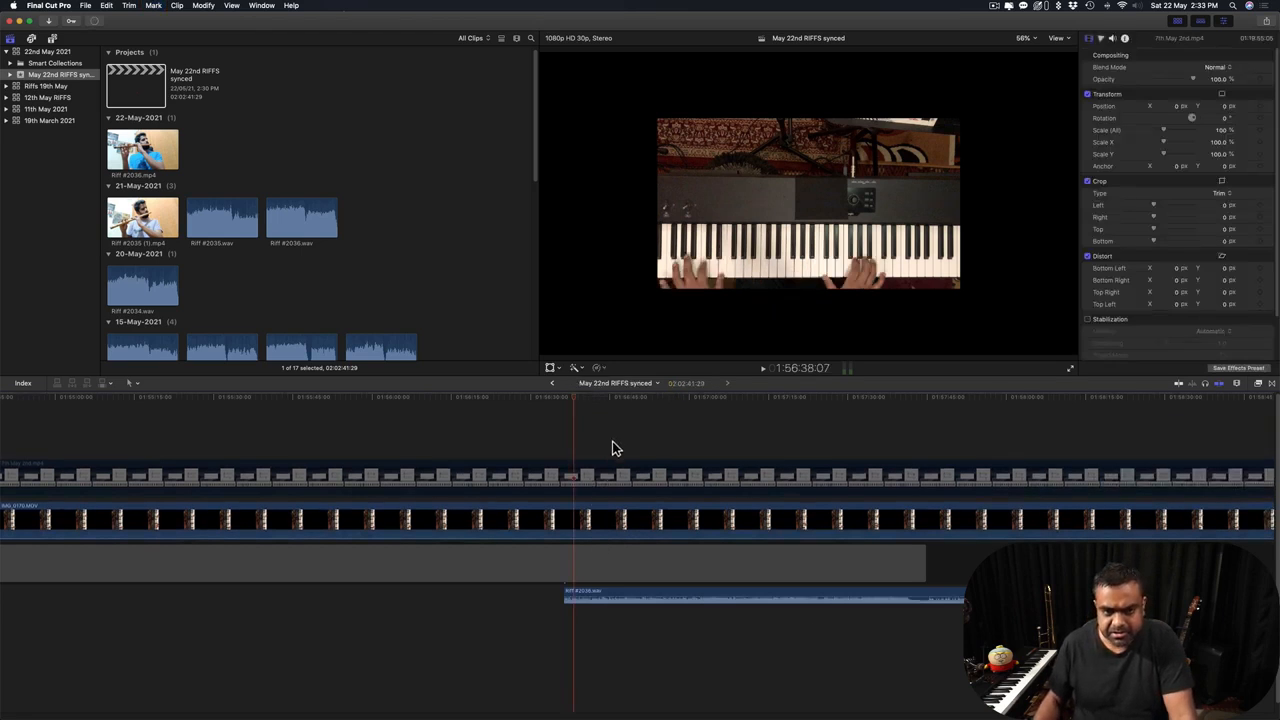
key(super+minus)
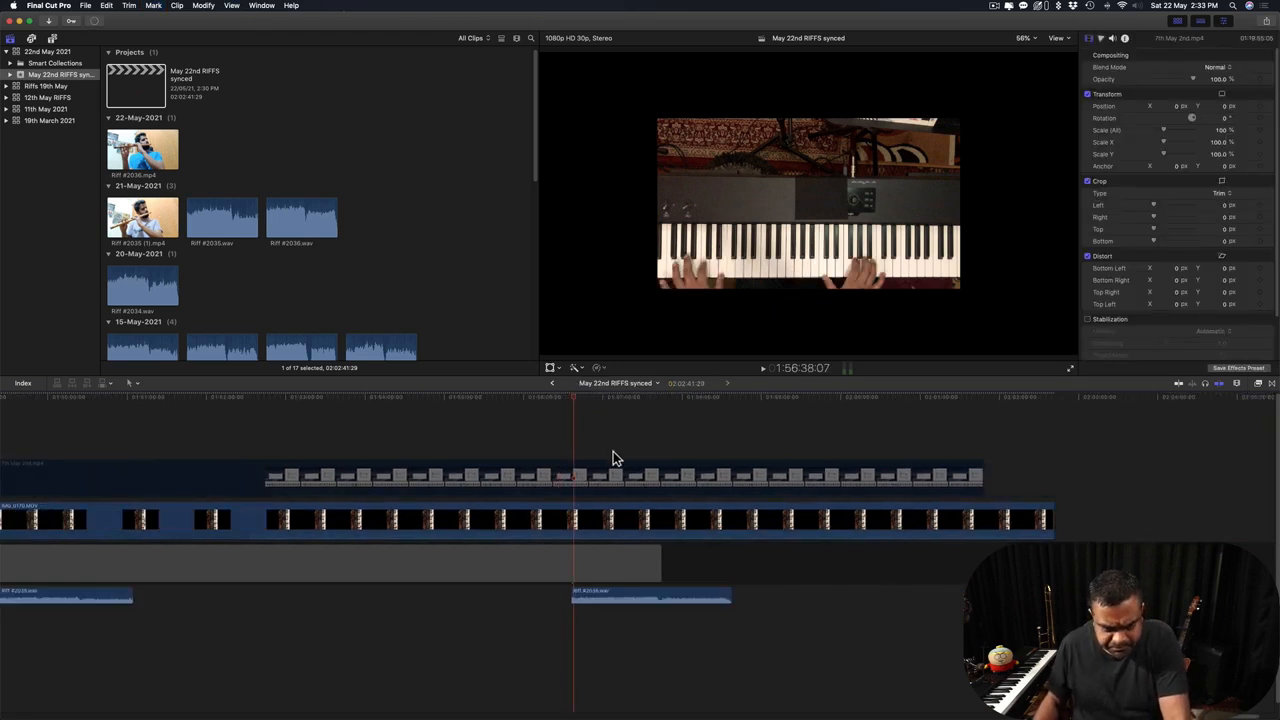
scroll(613, 458, left, 5)
click(300, 435)
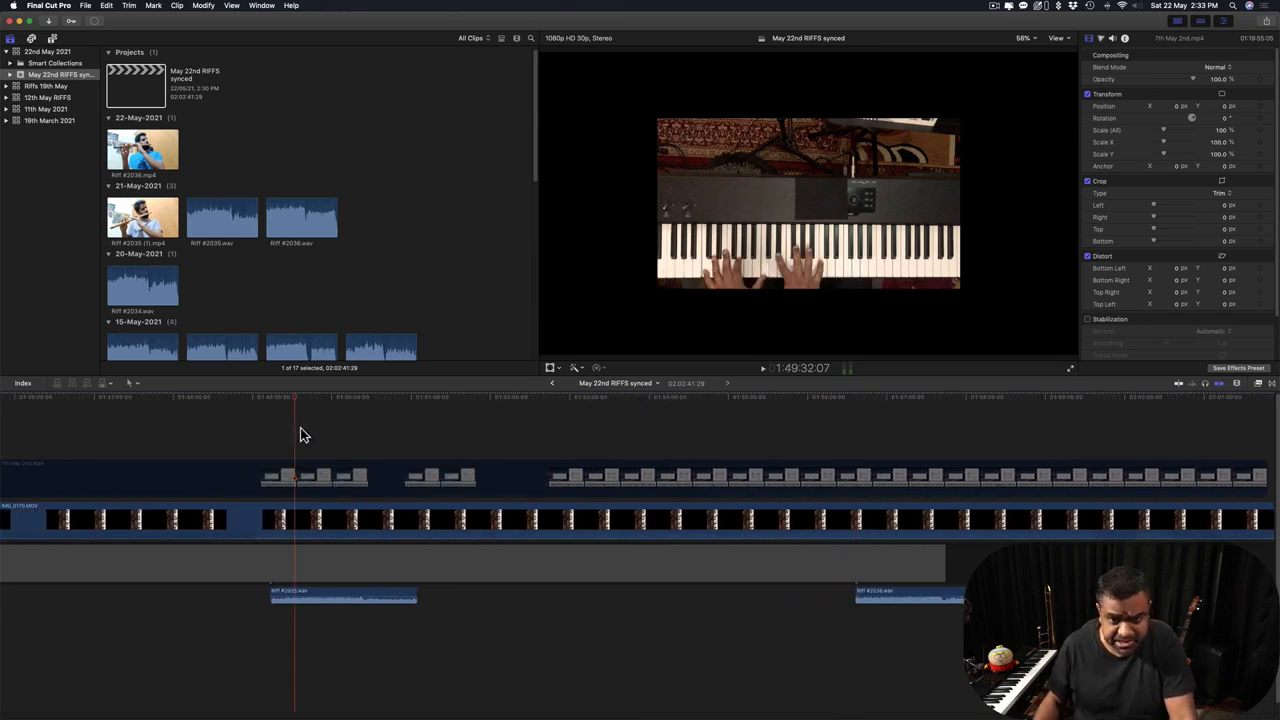
drag(301, 398, 281, 409)
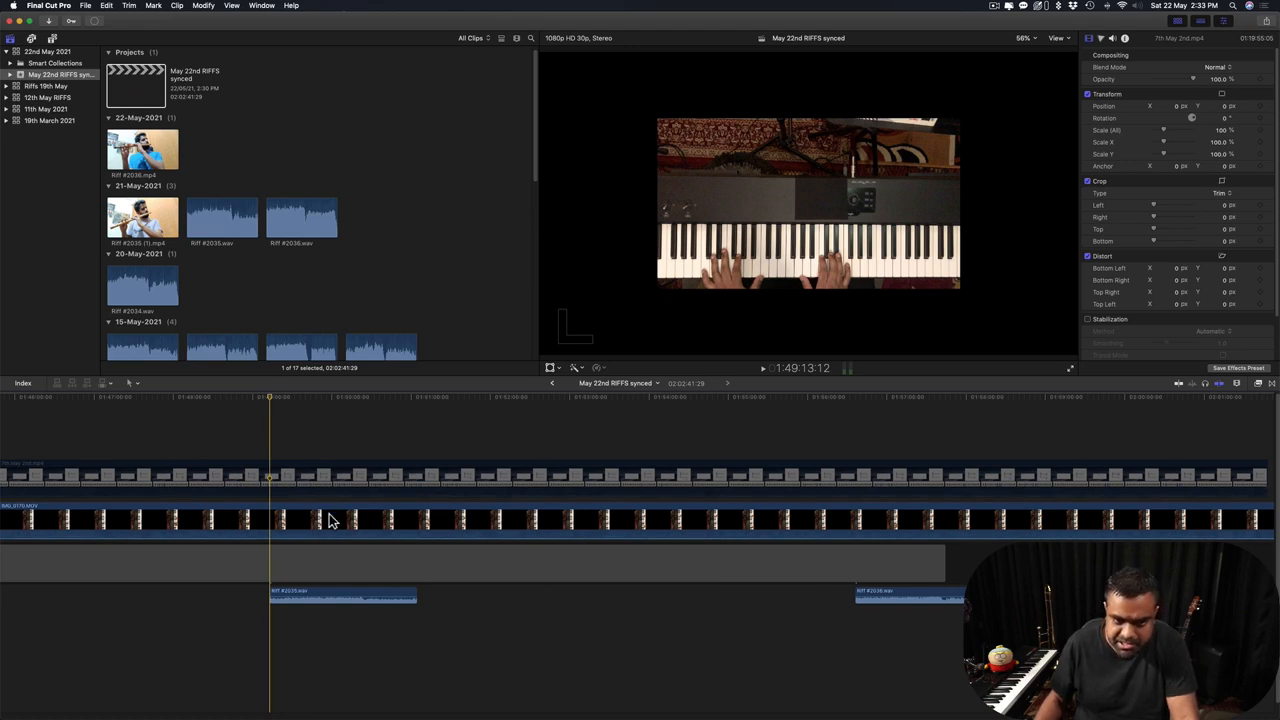
key(super+Tab)
key(super+Tab)
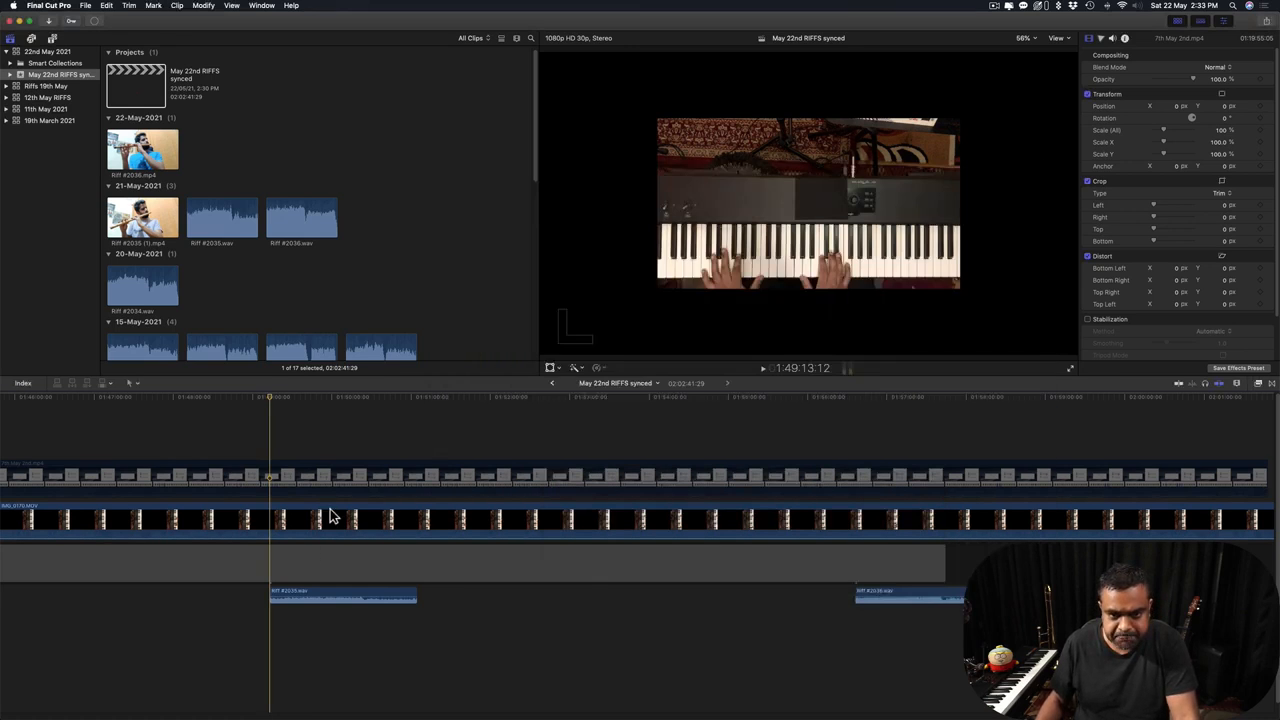
key(super+Tab)
key(super+Tab)
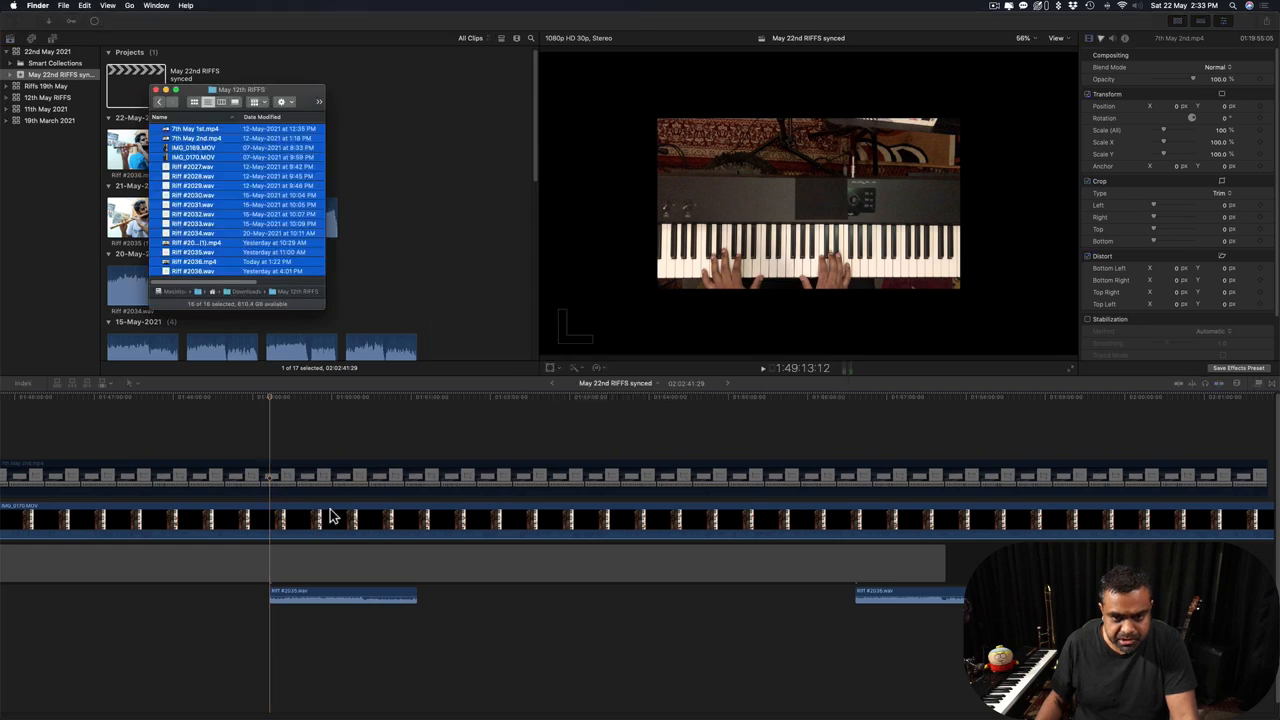
Add Riff #2035 (1).mp4 and Riff #2036.mp4 from Finder as connected clips above their audio.
click(201, 243)
drag(205, 250, 345, 447)
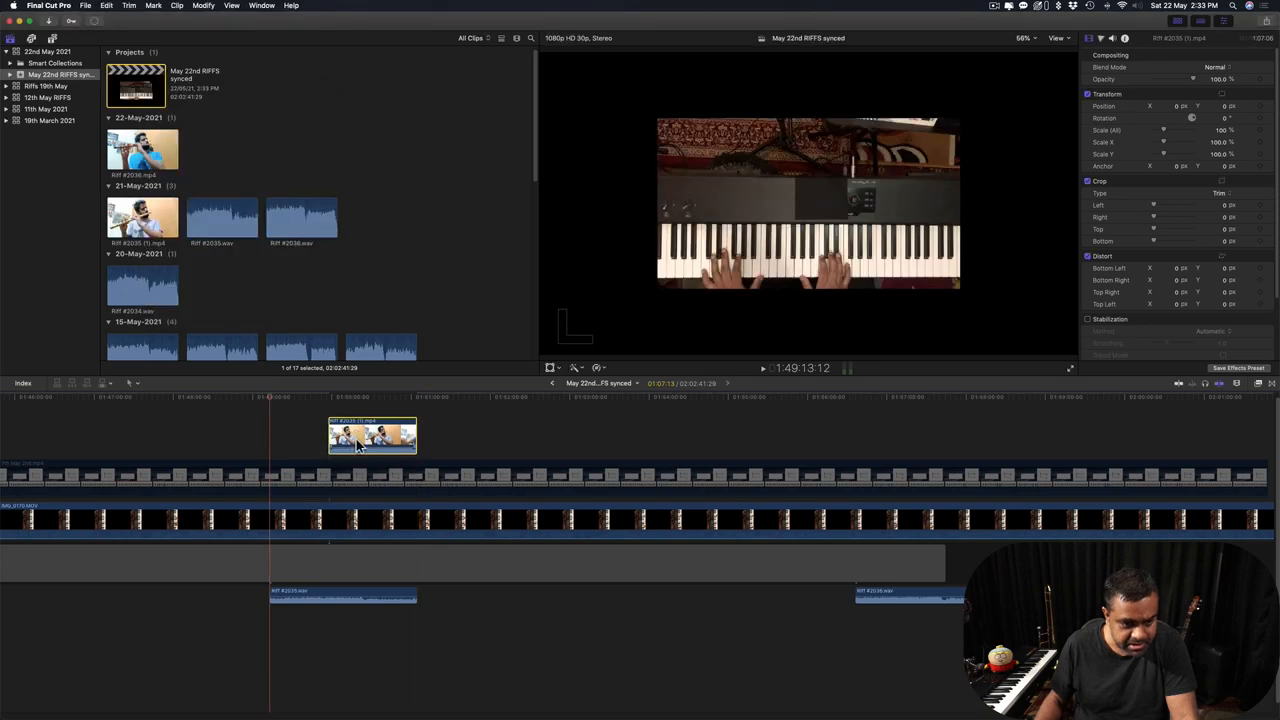
key(super+Tab)
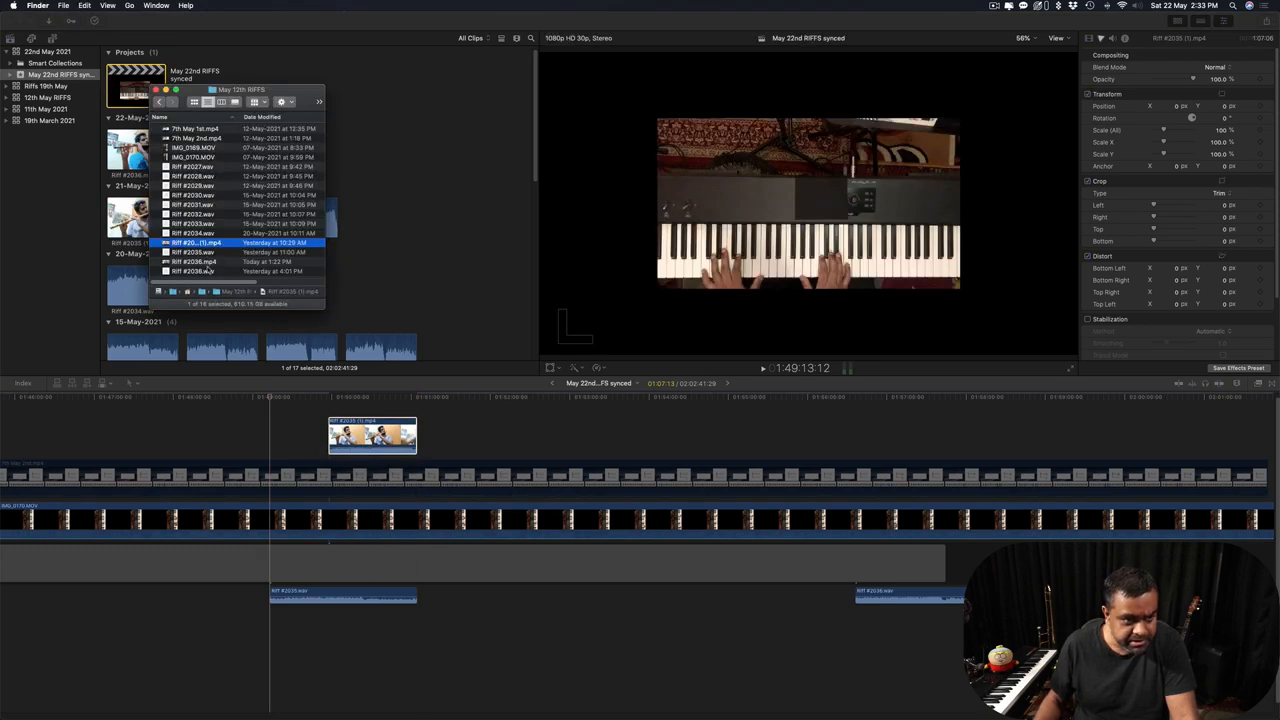
click(208, 262)
drag(210, 272, 872, 428)
click(864, 432)
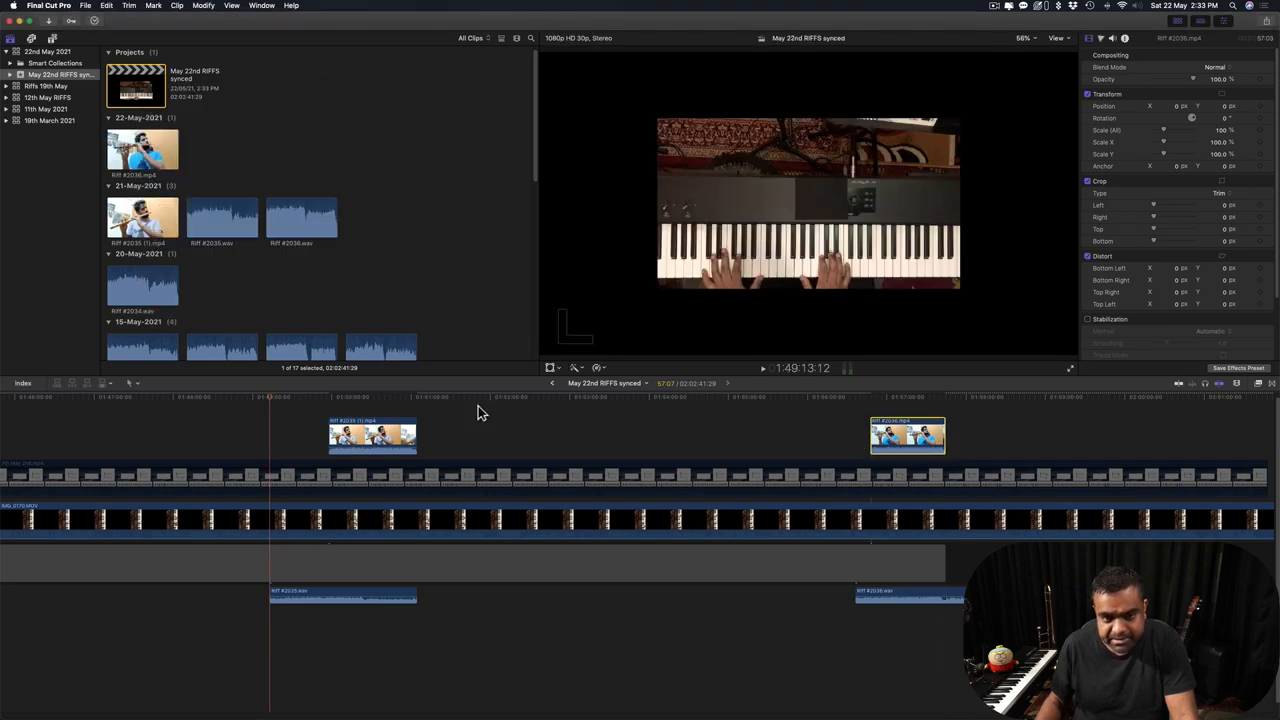
click(307, 419)
key(super+equal)
key(super+equal)
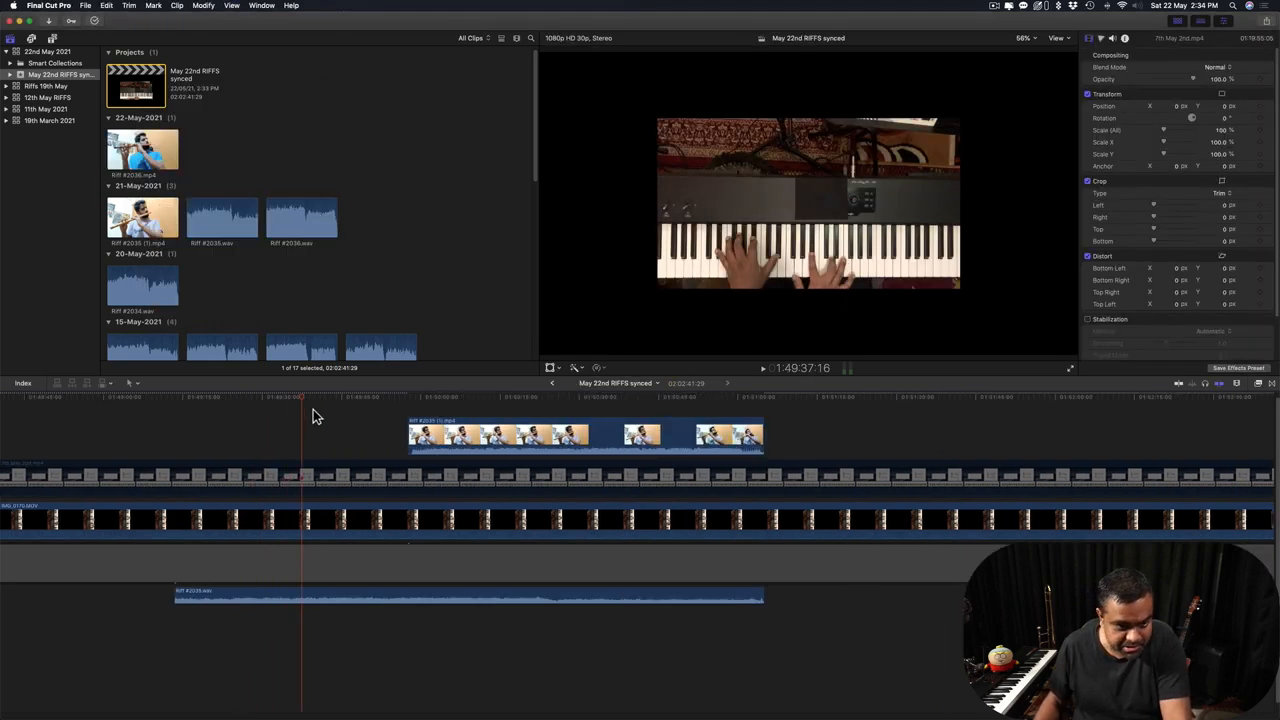
Slide Riff #2036.mp4 later over its Riff #2036.wav audio and play to check sync.
scroll(429, 456, left, 3)
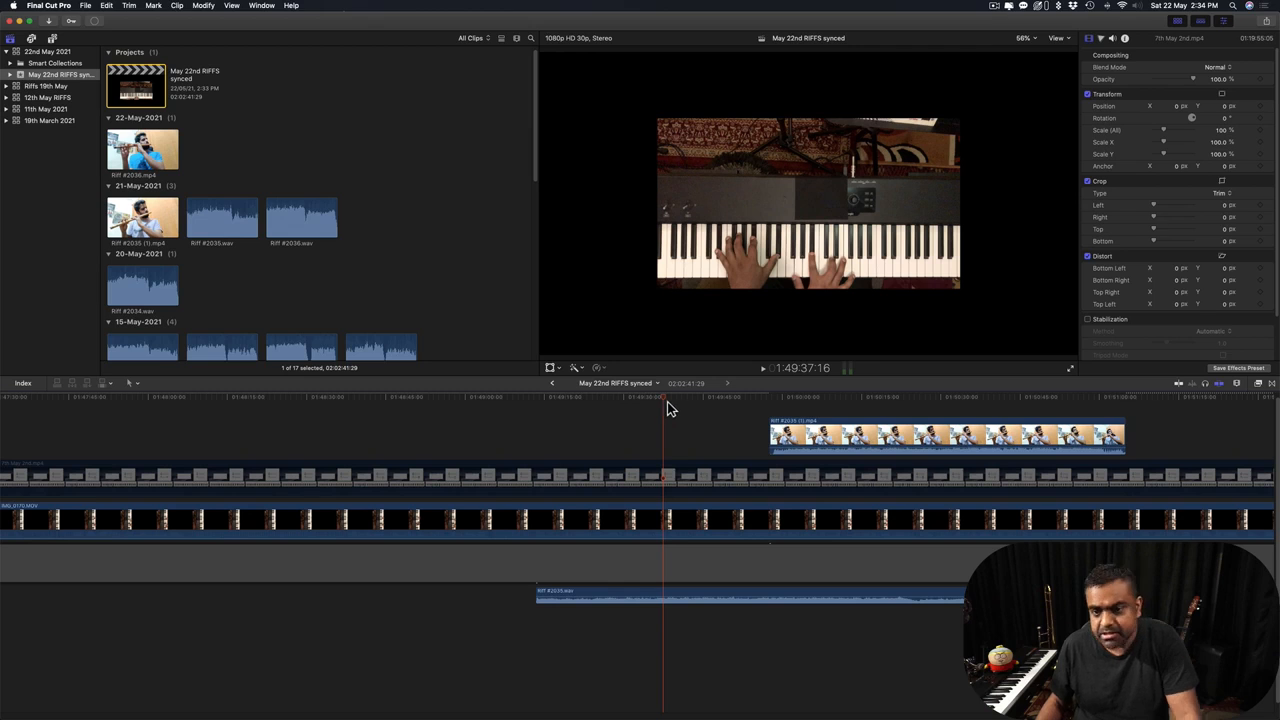
click(623, 420)
scroll(625, 420, right, 10)
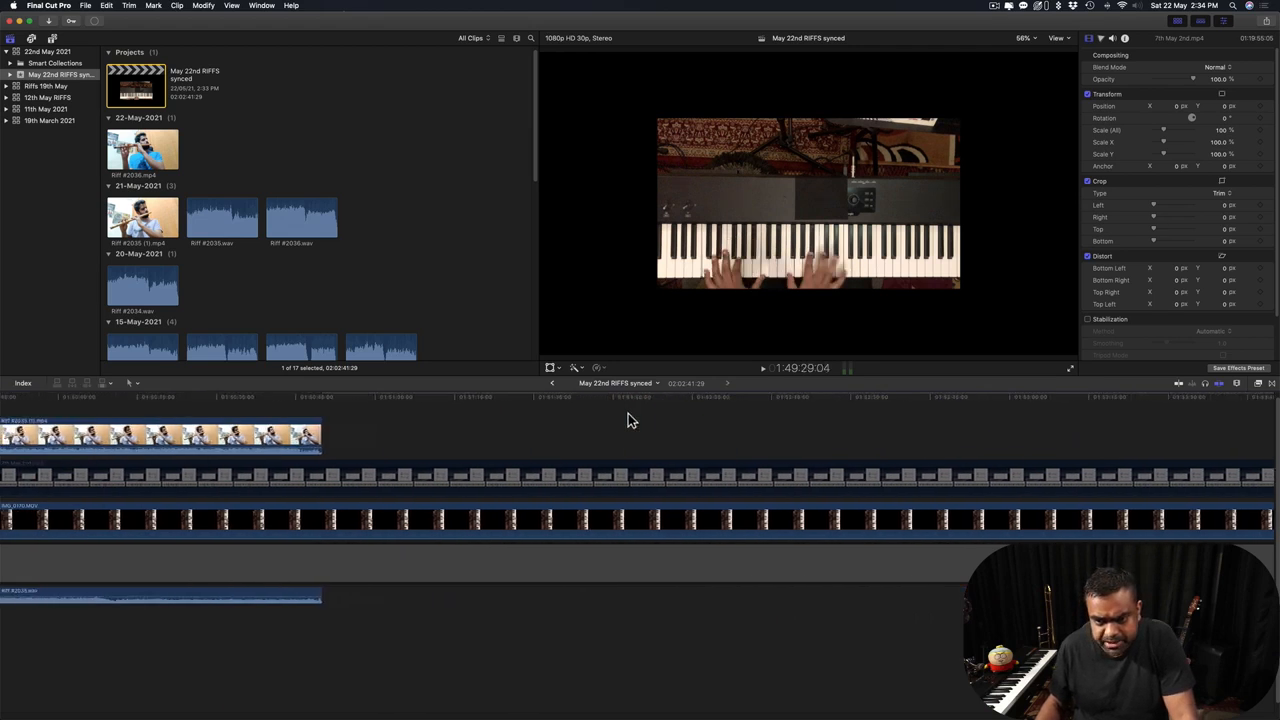
scroll(625, 420, right, 10)
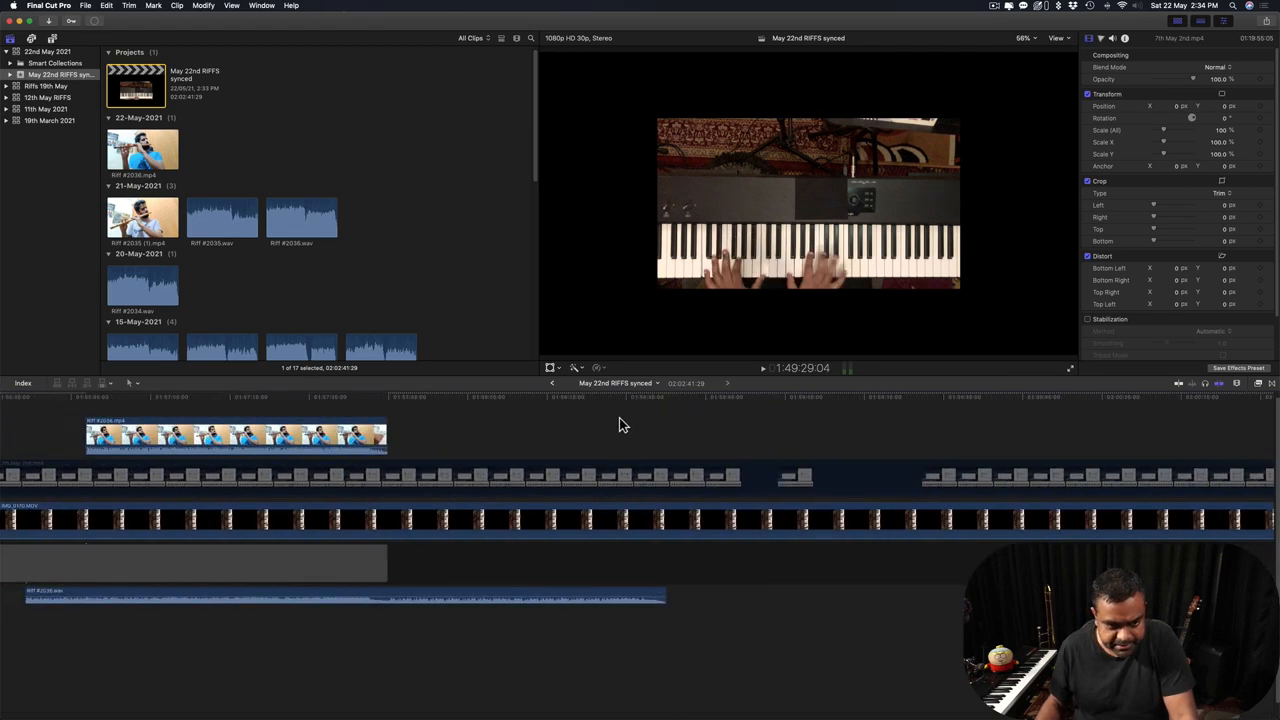
scroll(619, 425, left, 5)
drag(380, 445, 540, 445)
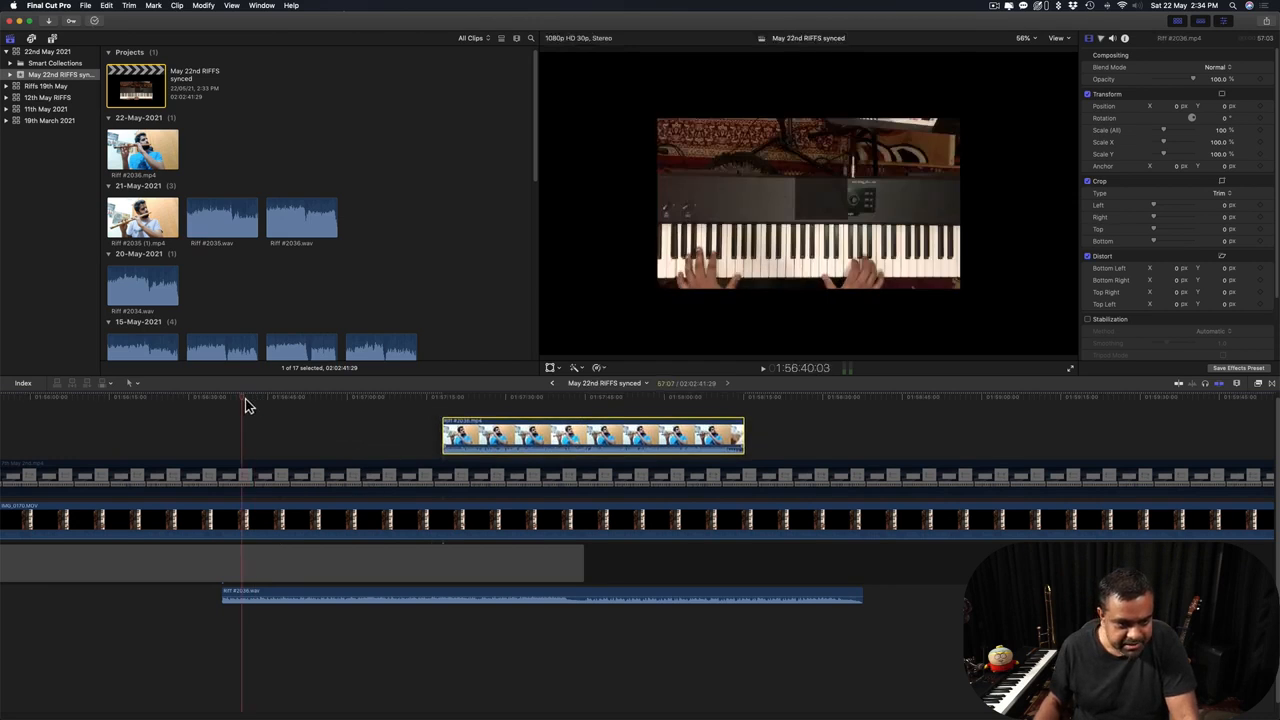
click(224, 401)
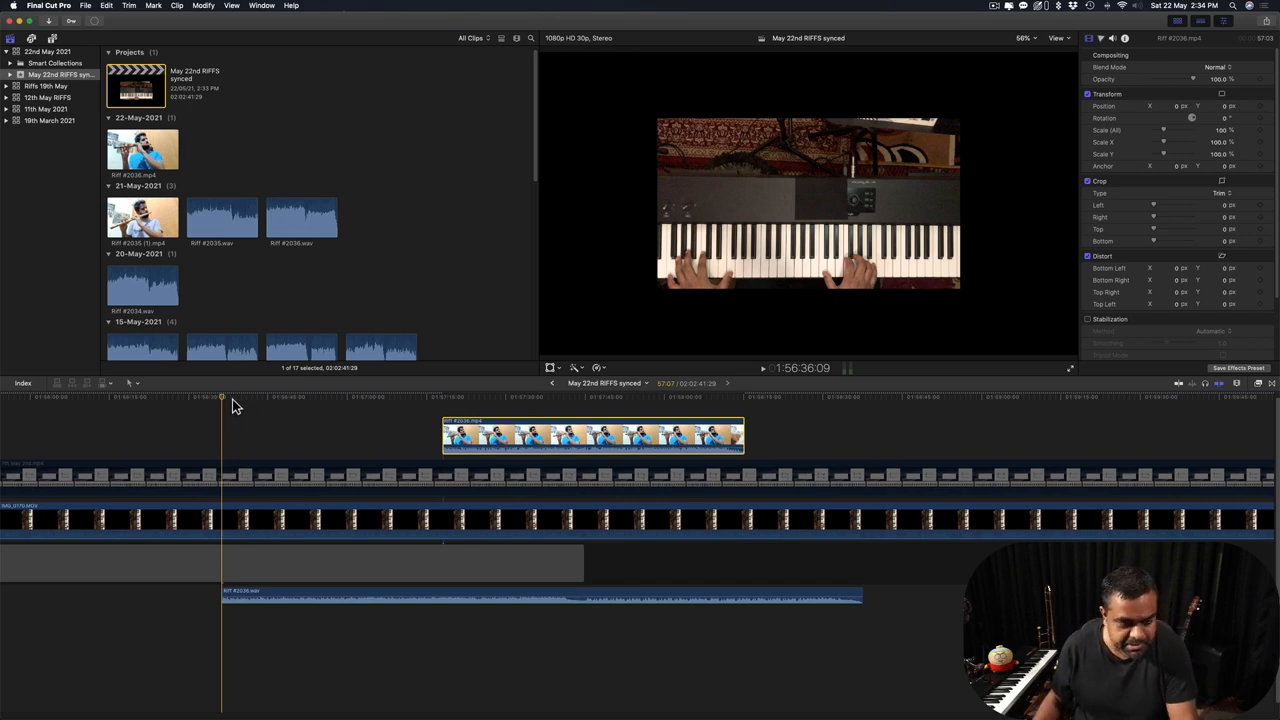
key(space)
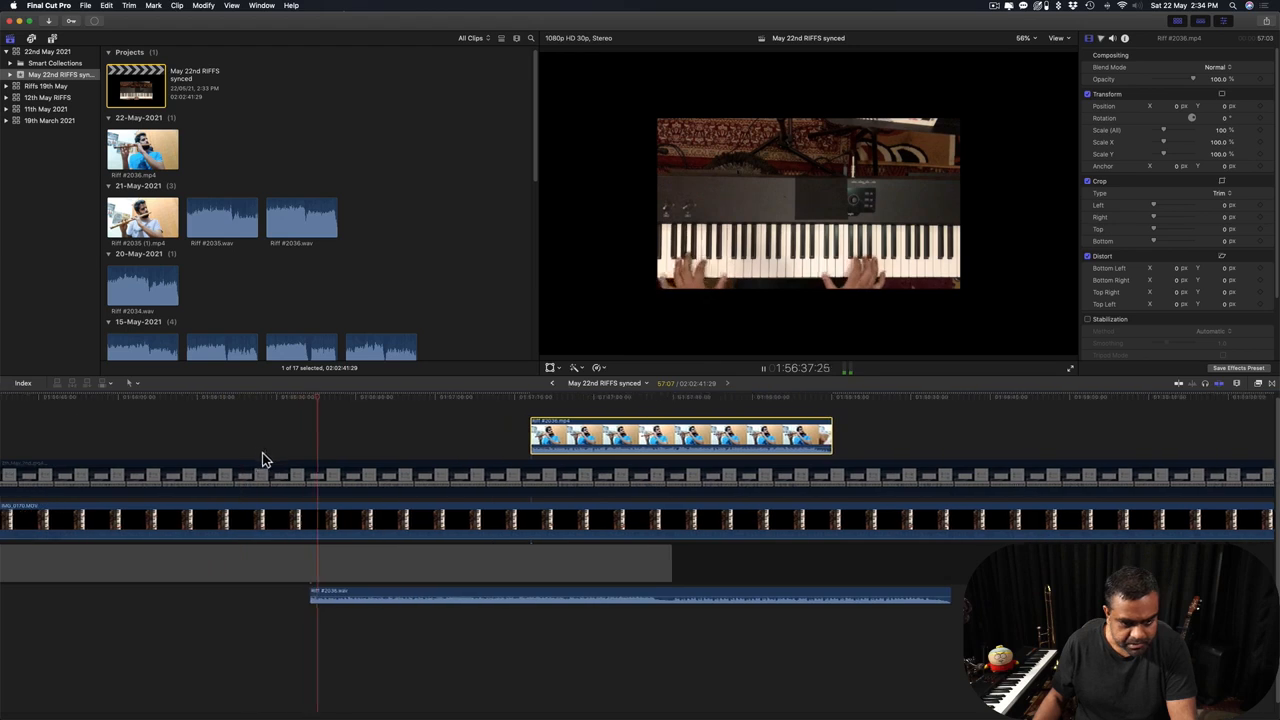
key(super+equal)
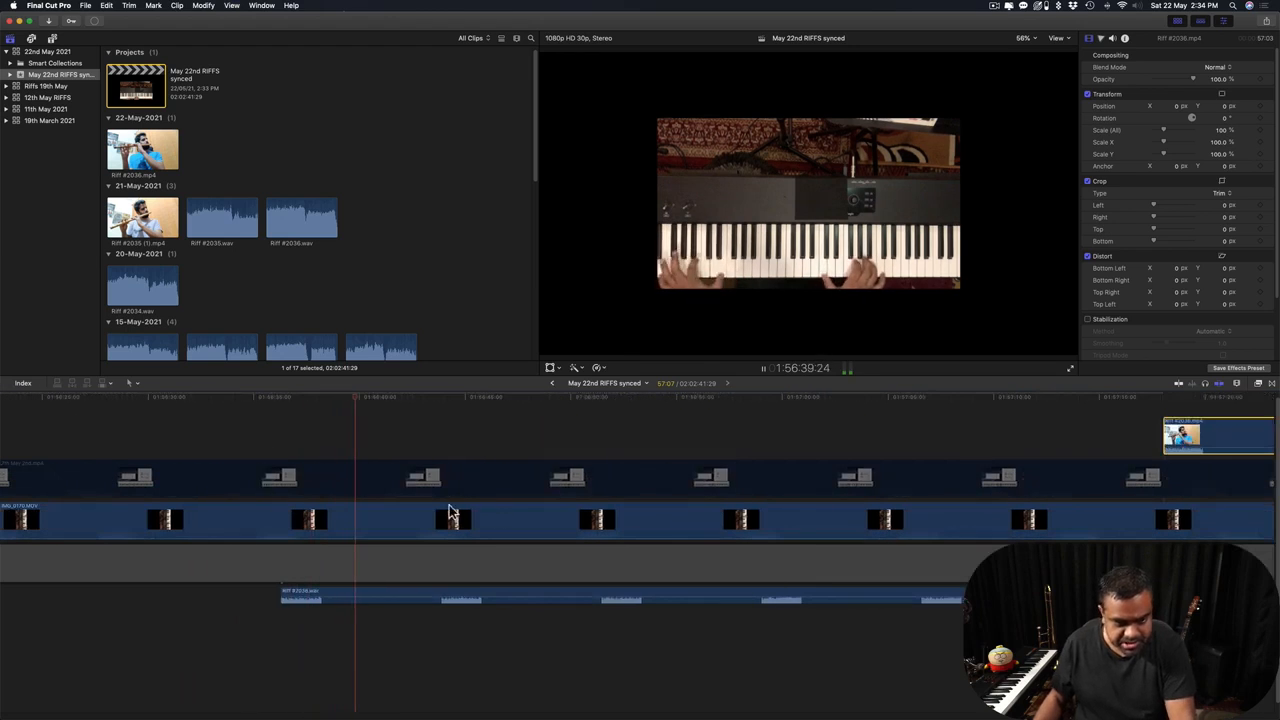
Add a marker on the piano clip in the main storyline during playback.
click(499, 505)
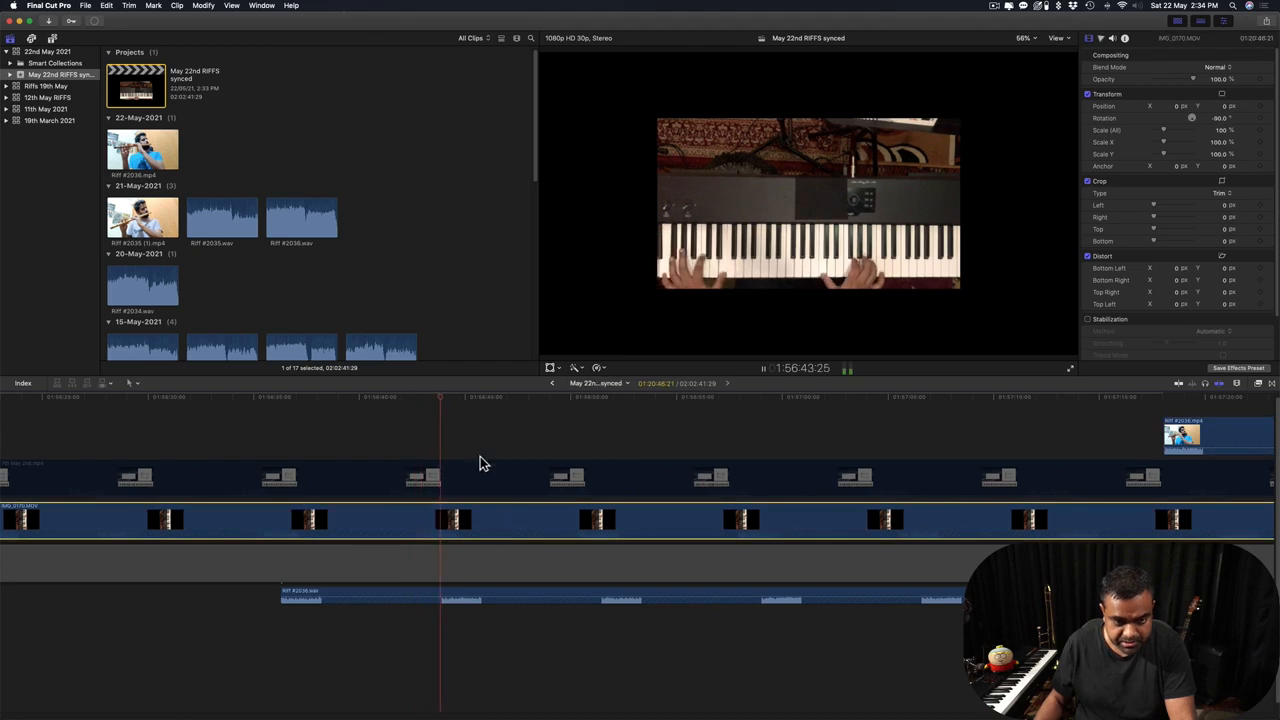
scroll(516, 480, right, 2)
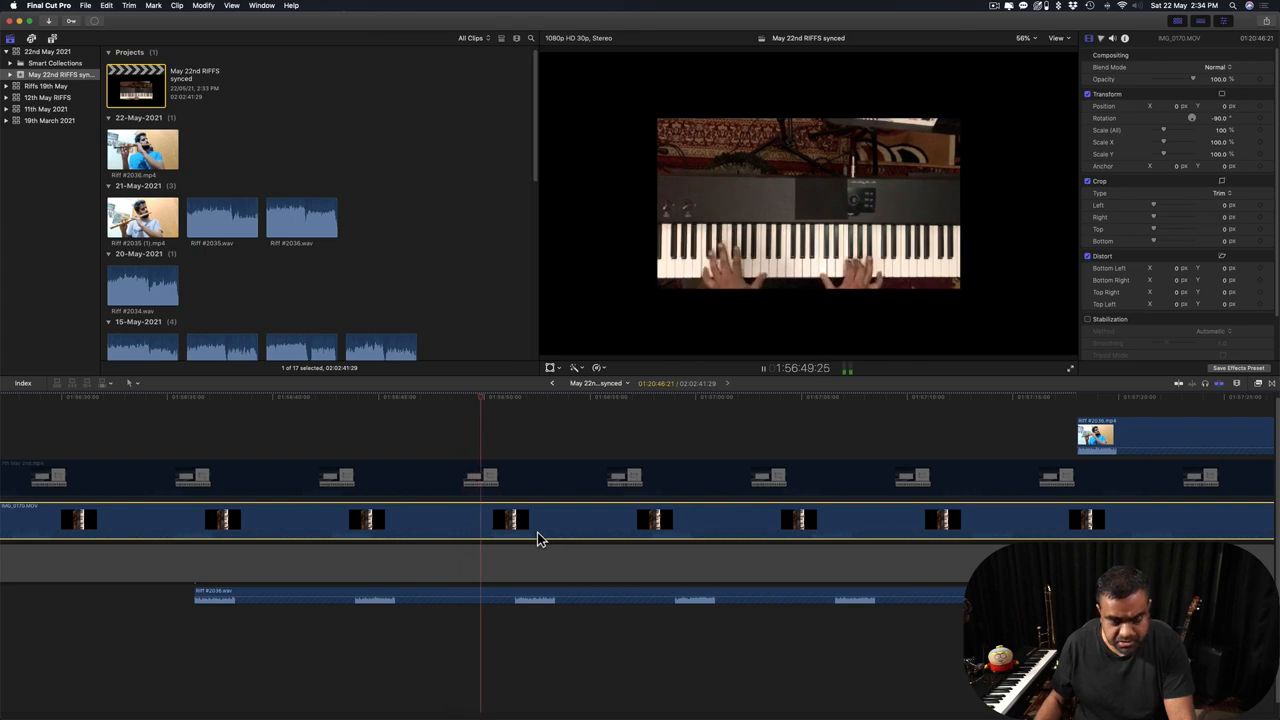
key(m)
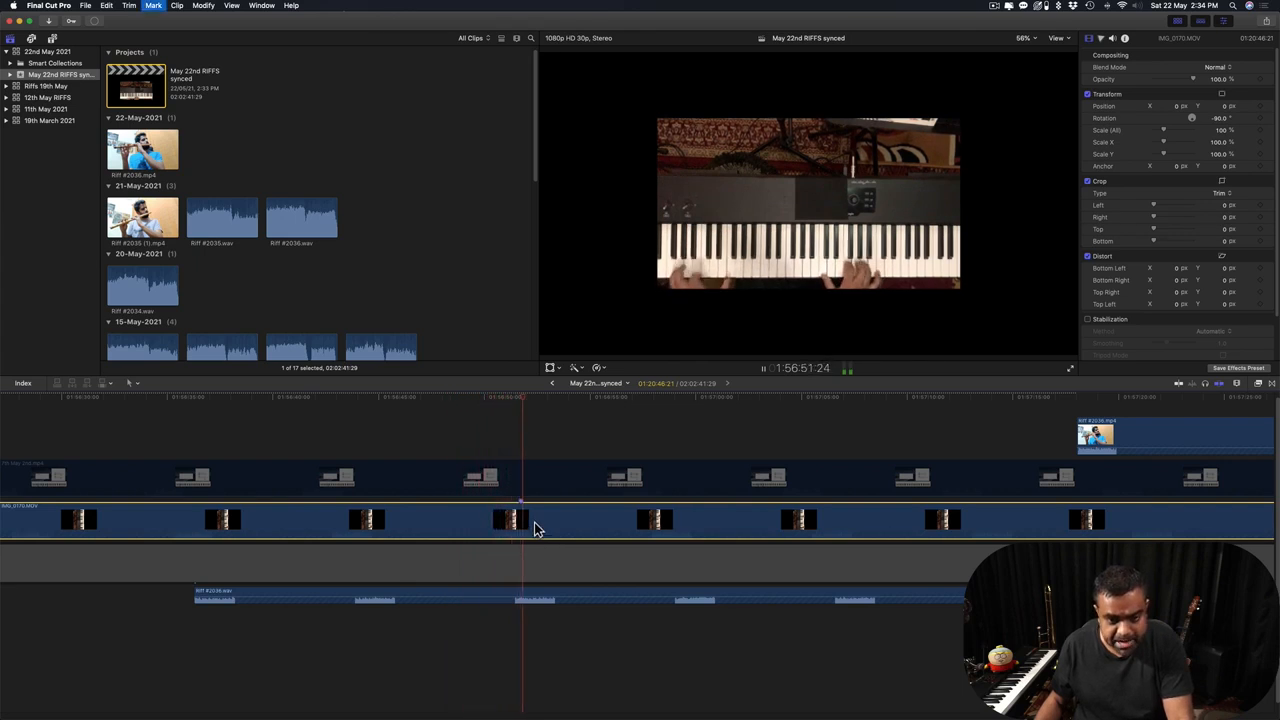
key(space)
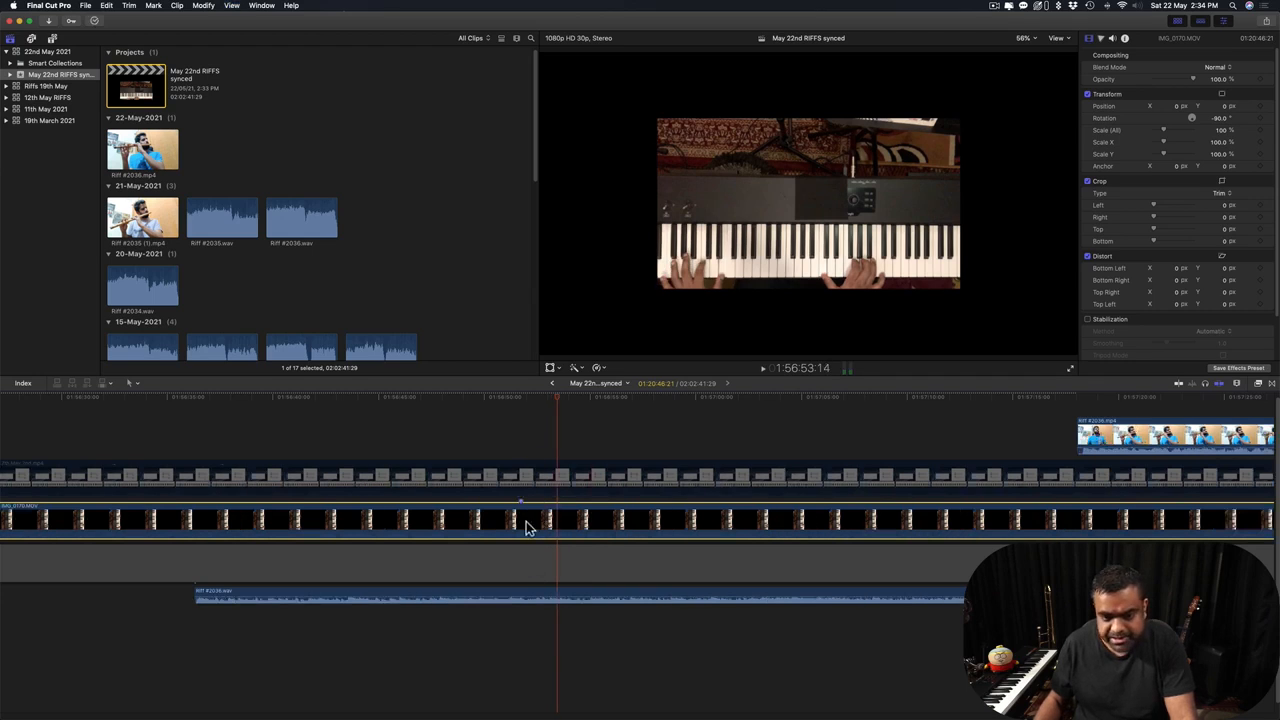
Snap the playhead to the marker and drag the flute riff clip left toward it.
click(512, 430)
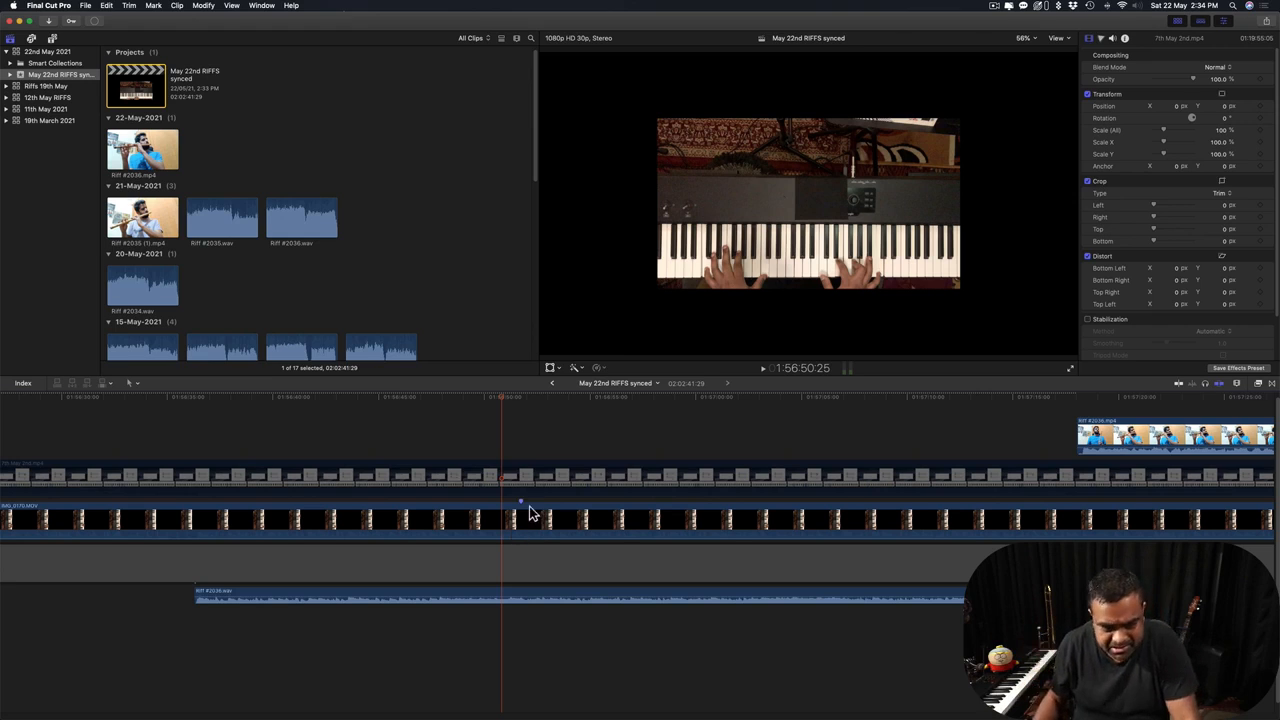
click(493, 424)
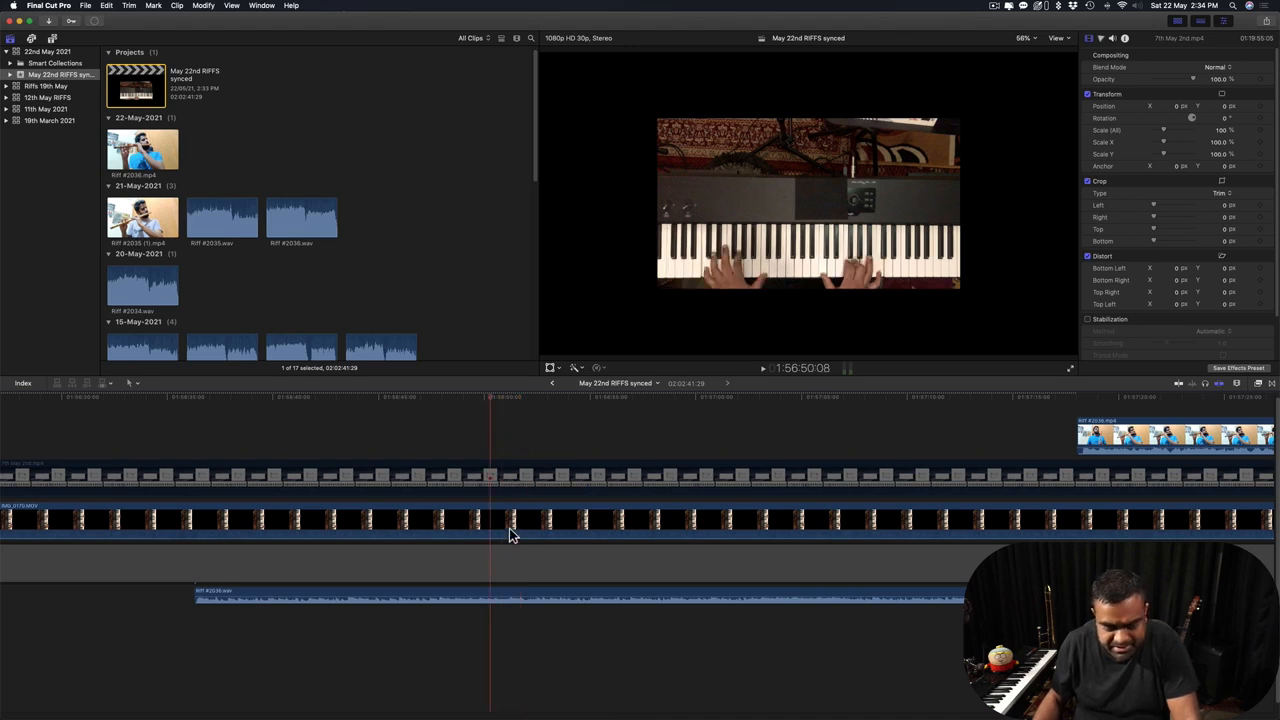
key(space)
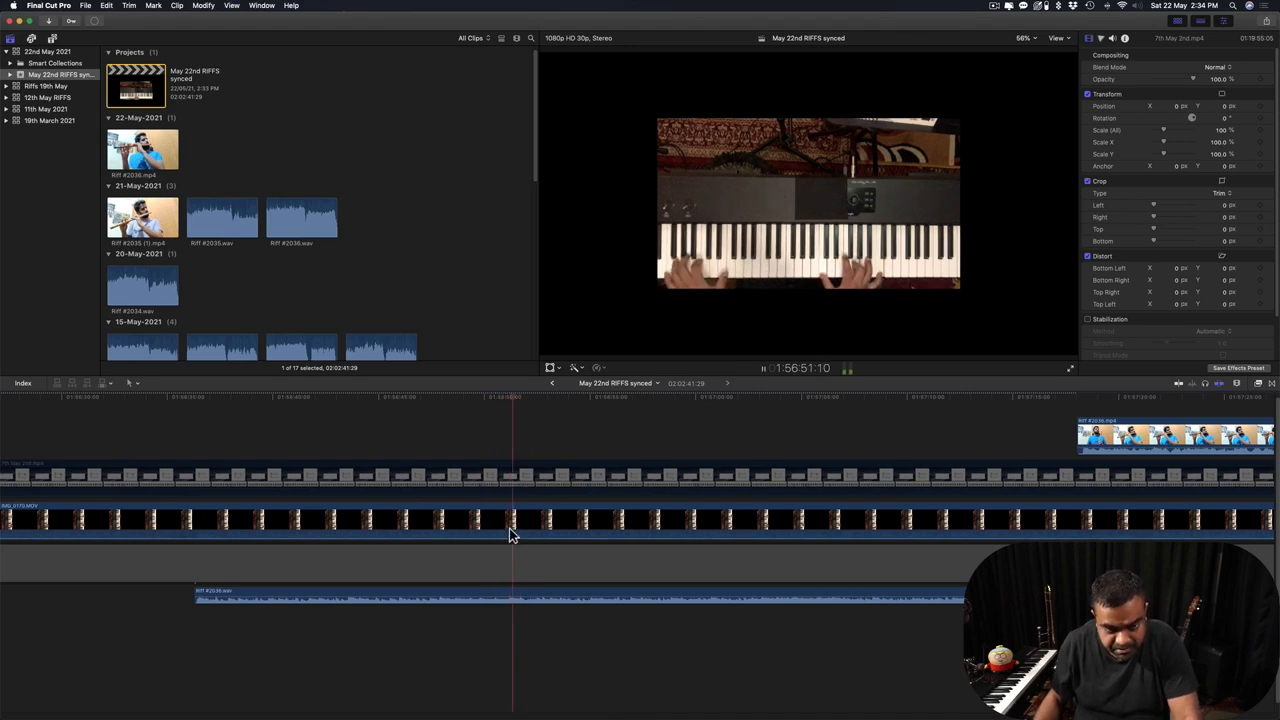
key(space)
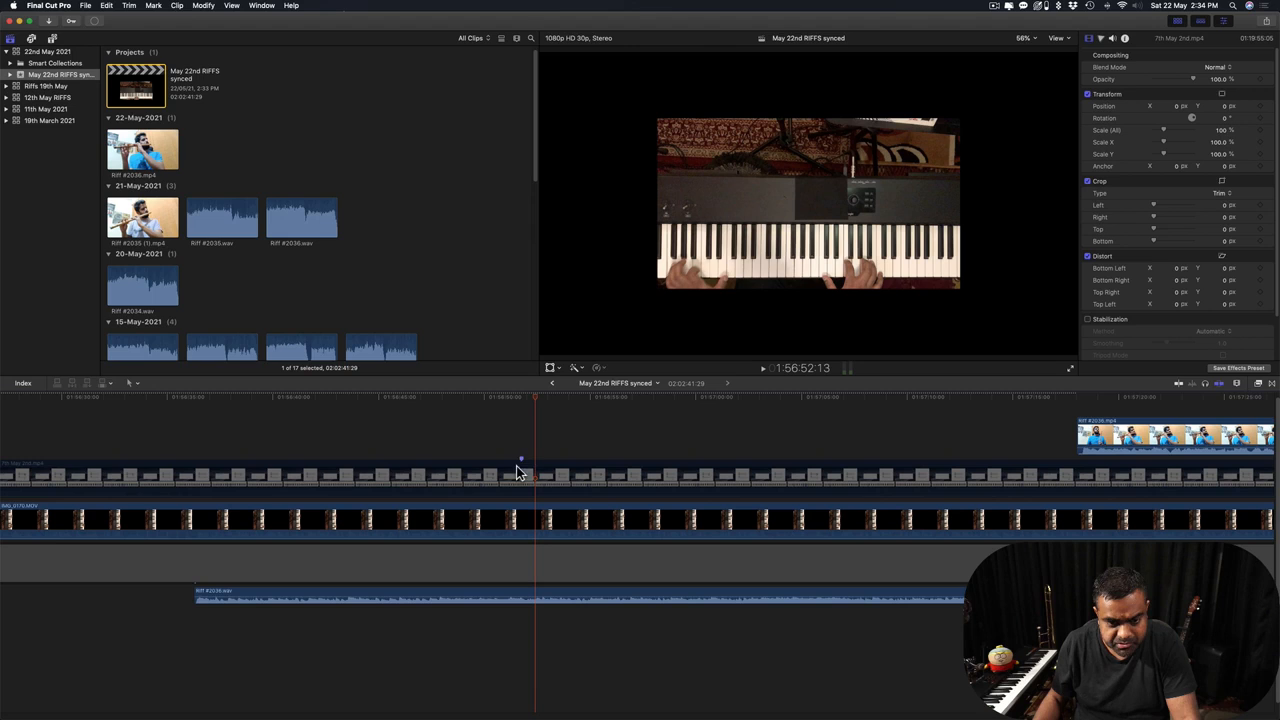
click(549, 404)
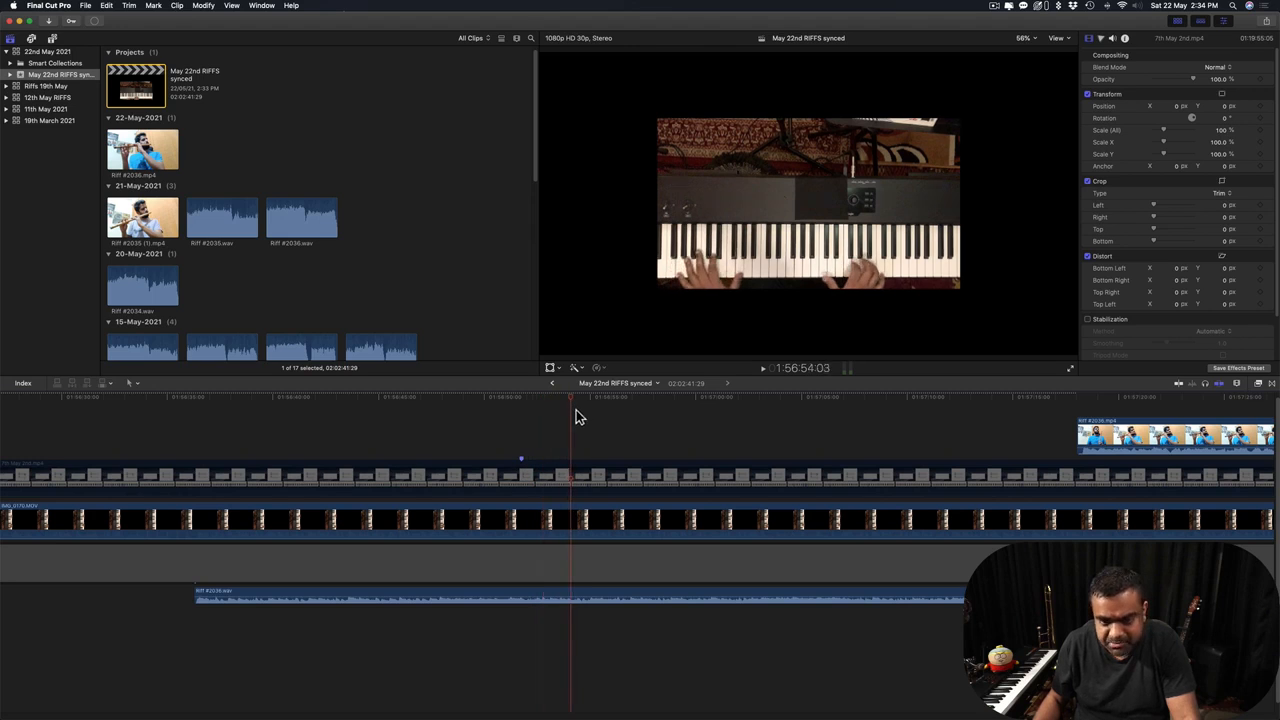
mouse_move(552, 413)
mouse_down()
mouse_move(446, 416)
mouse_move(525, 432)
mouse_move(469, 434)
mouse_move(557, 437)
mouse_move(468, 442)
mouse_up()
key(space)
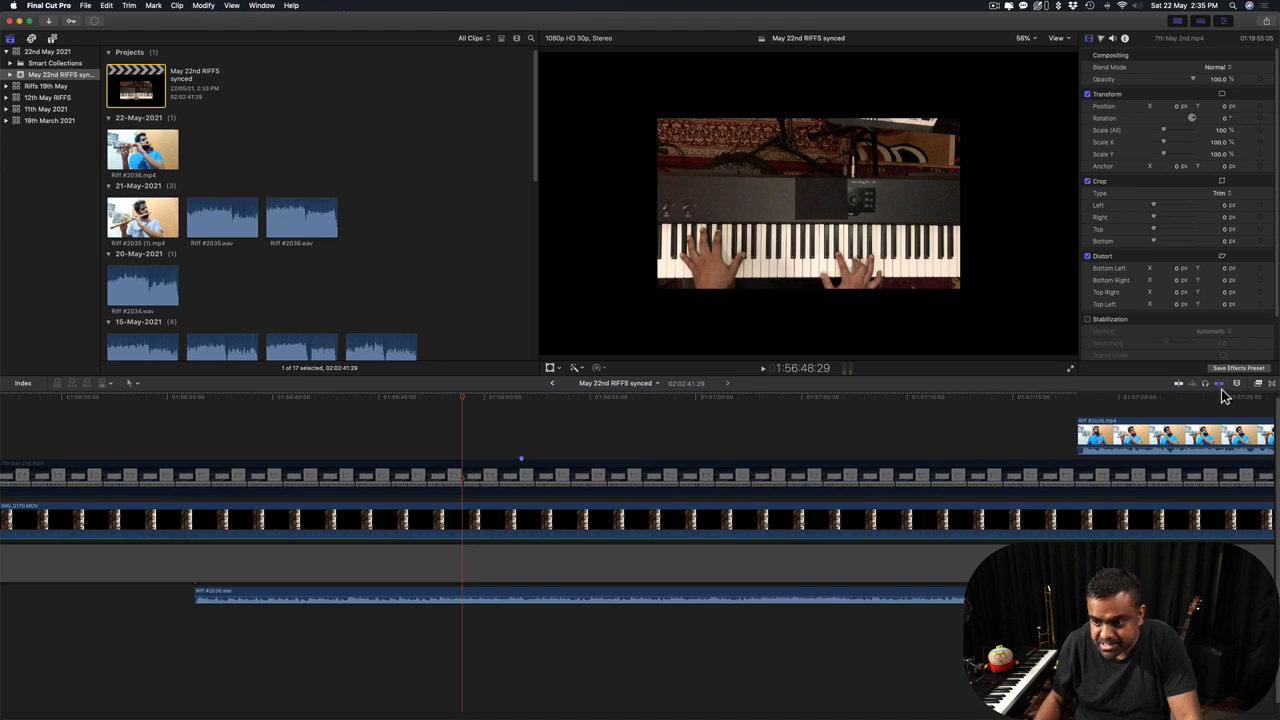
drag(1178, 441, 745, 450)
click(612, 597)
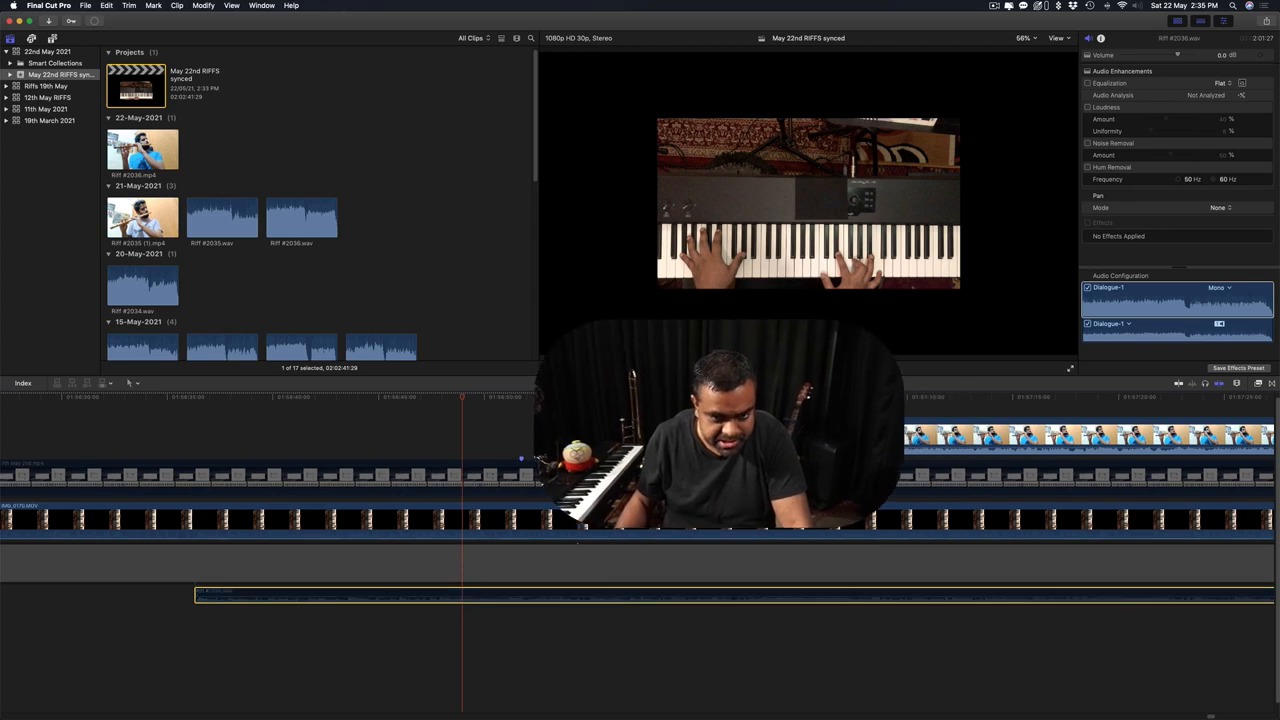
Shift Riff #2036.mp4 06:23 earlier and trim 04:04 off its start to meet the marker.
click(578, 398)
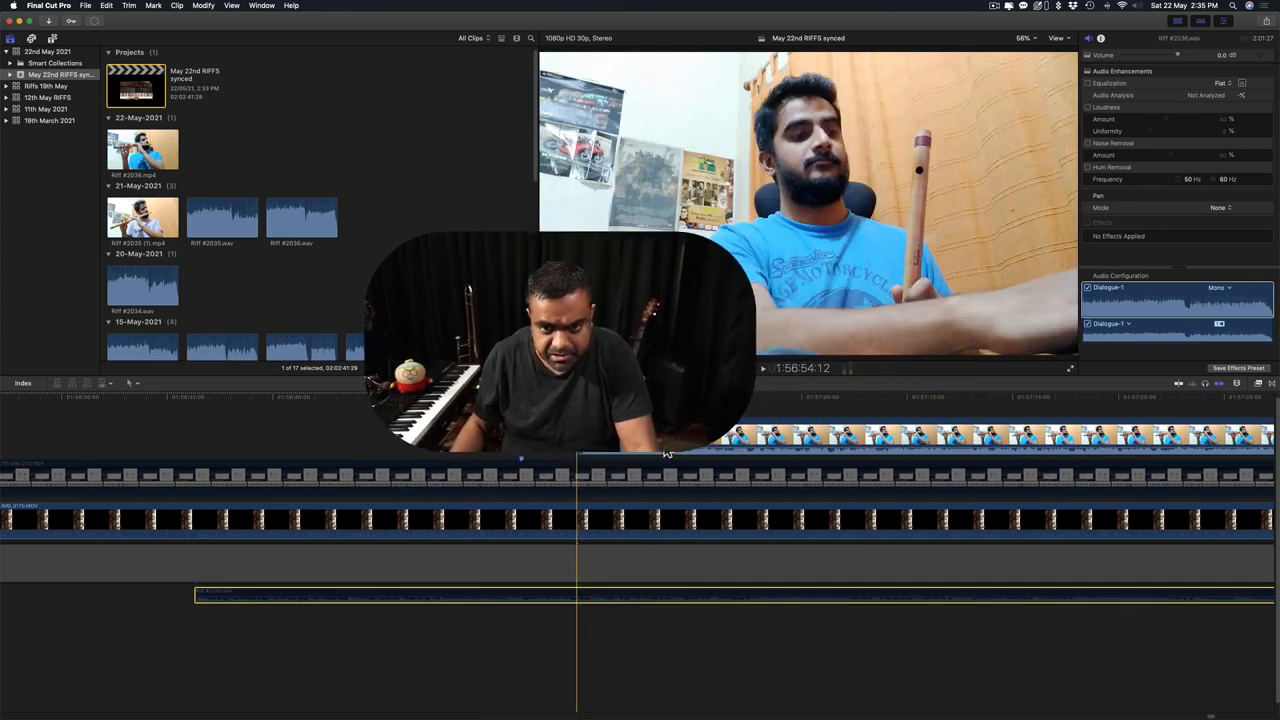
click(648, 447)
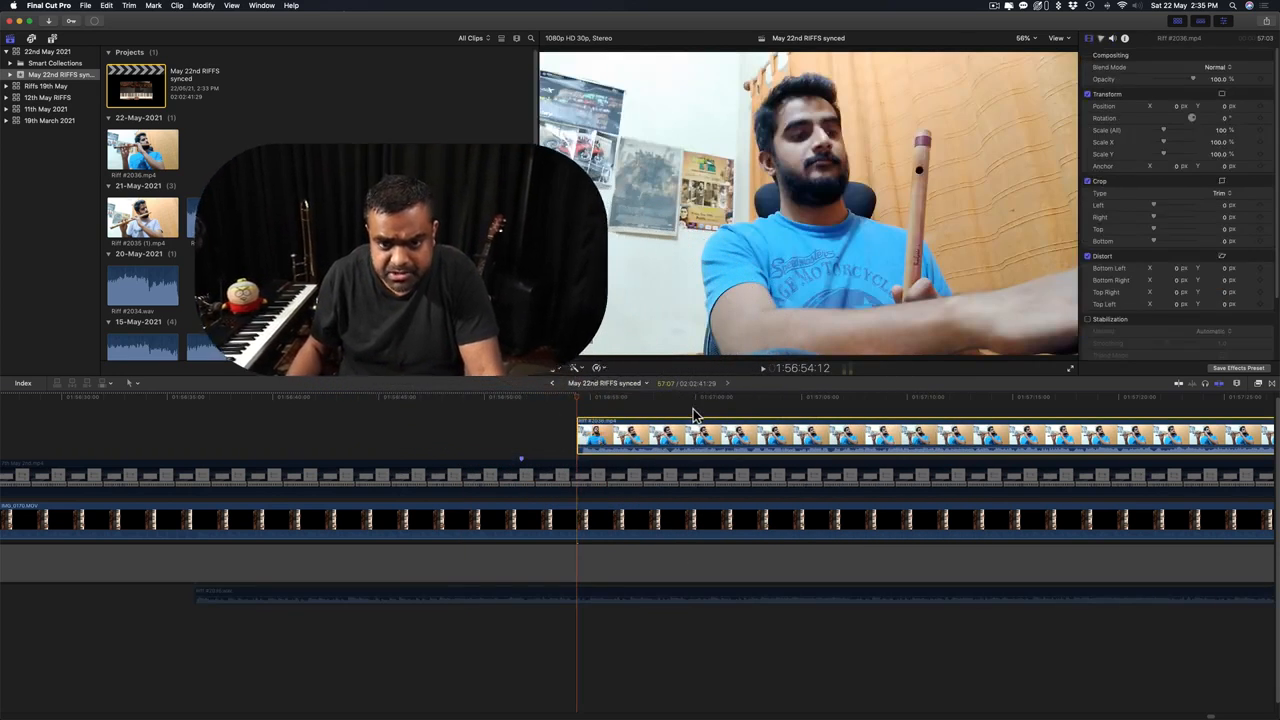
key(space)
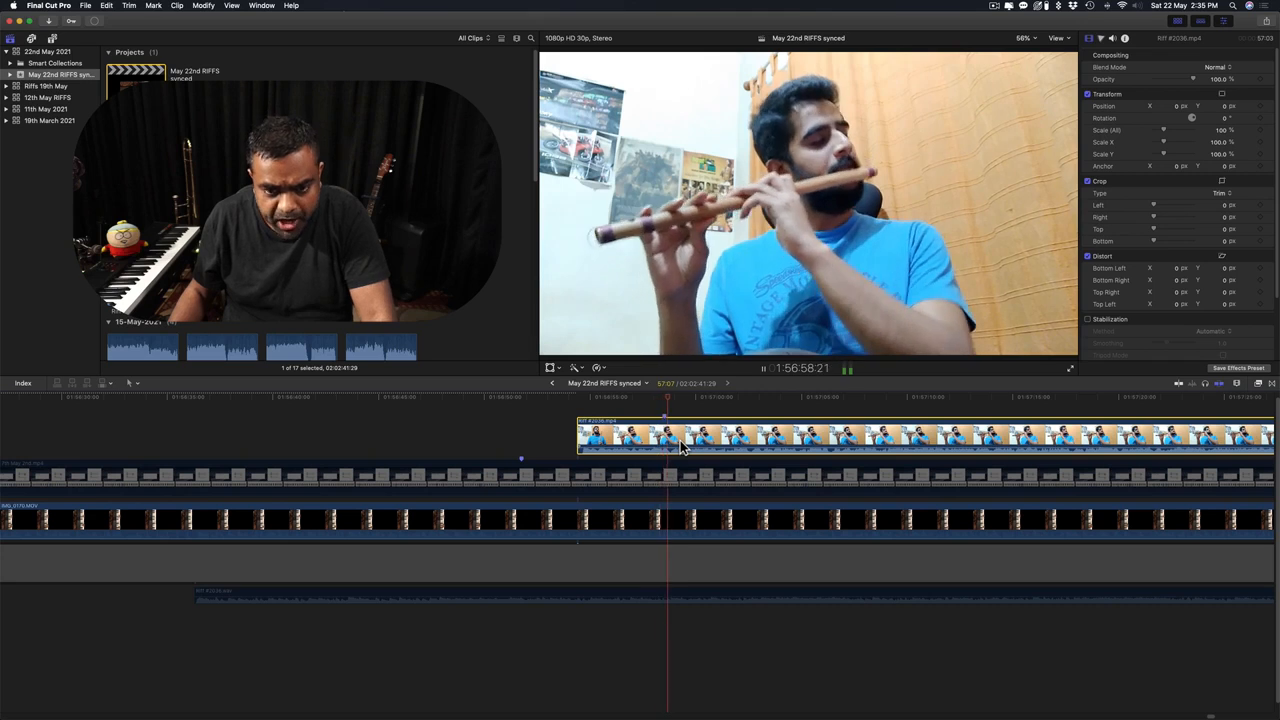
key(space)
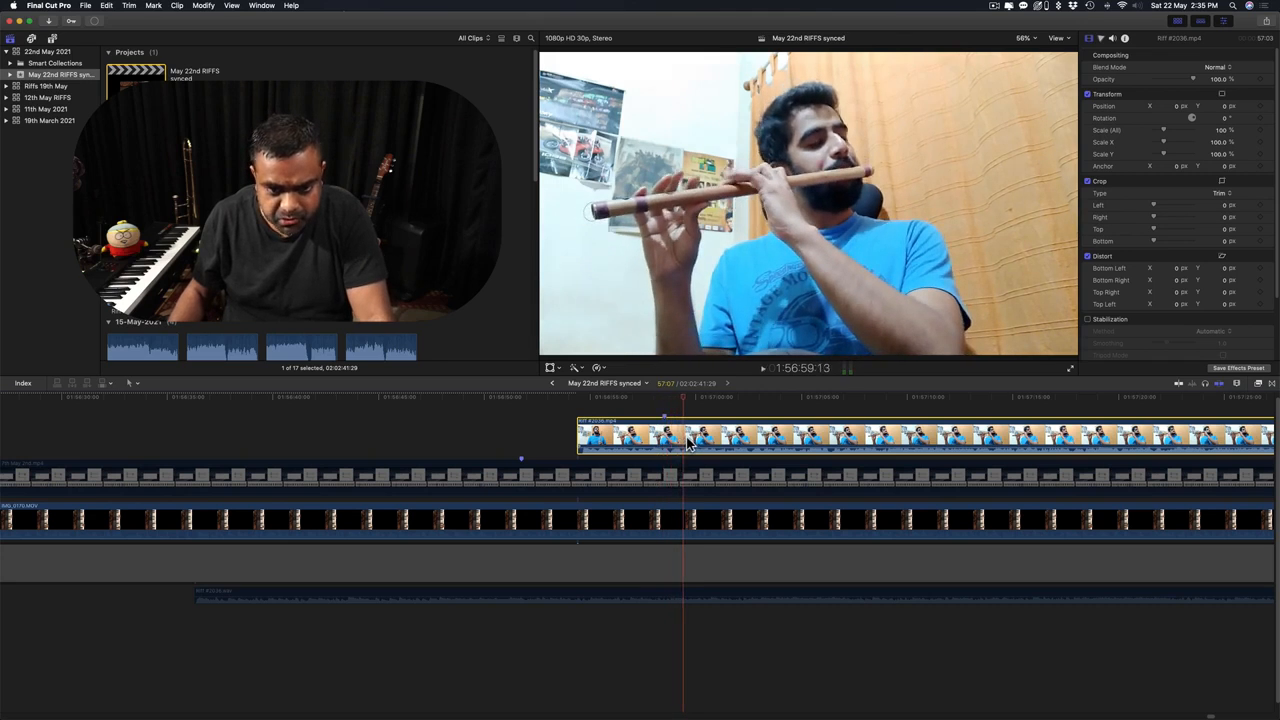
drag(713, 443, 556, 561)
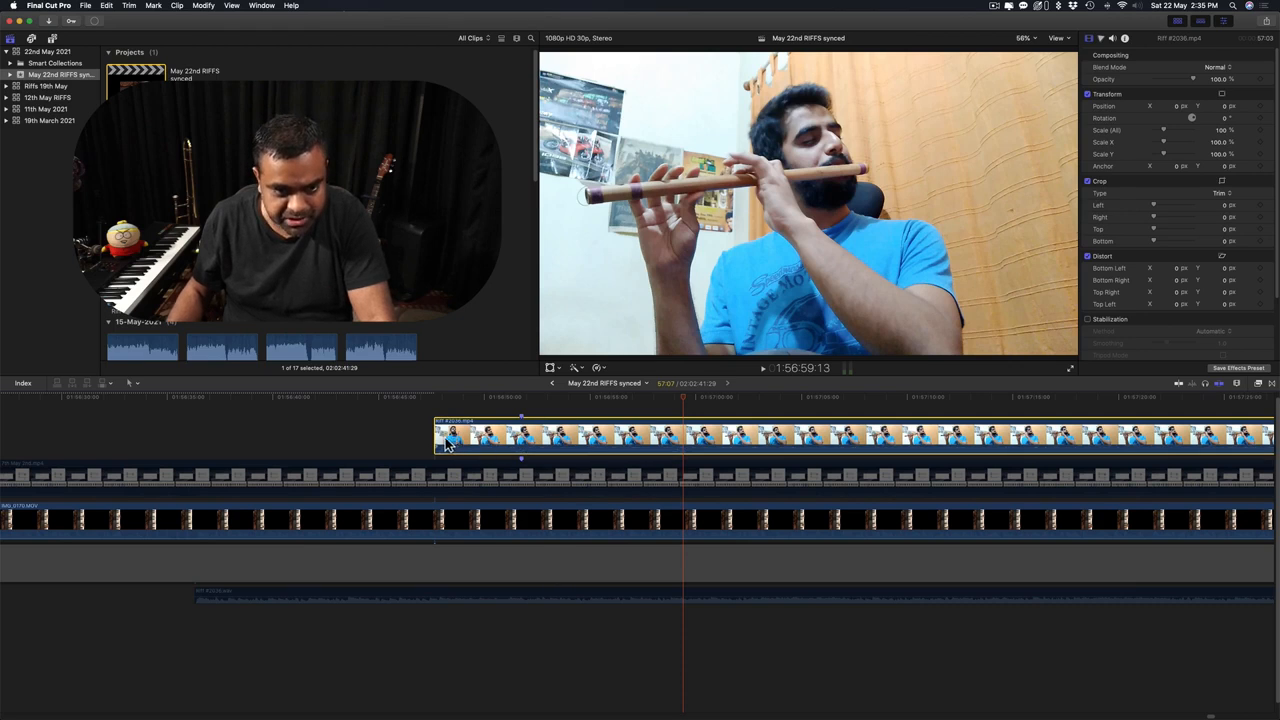
drag(437, 444, 527, 447)
click(566, 597)
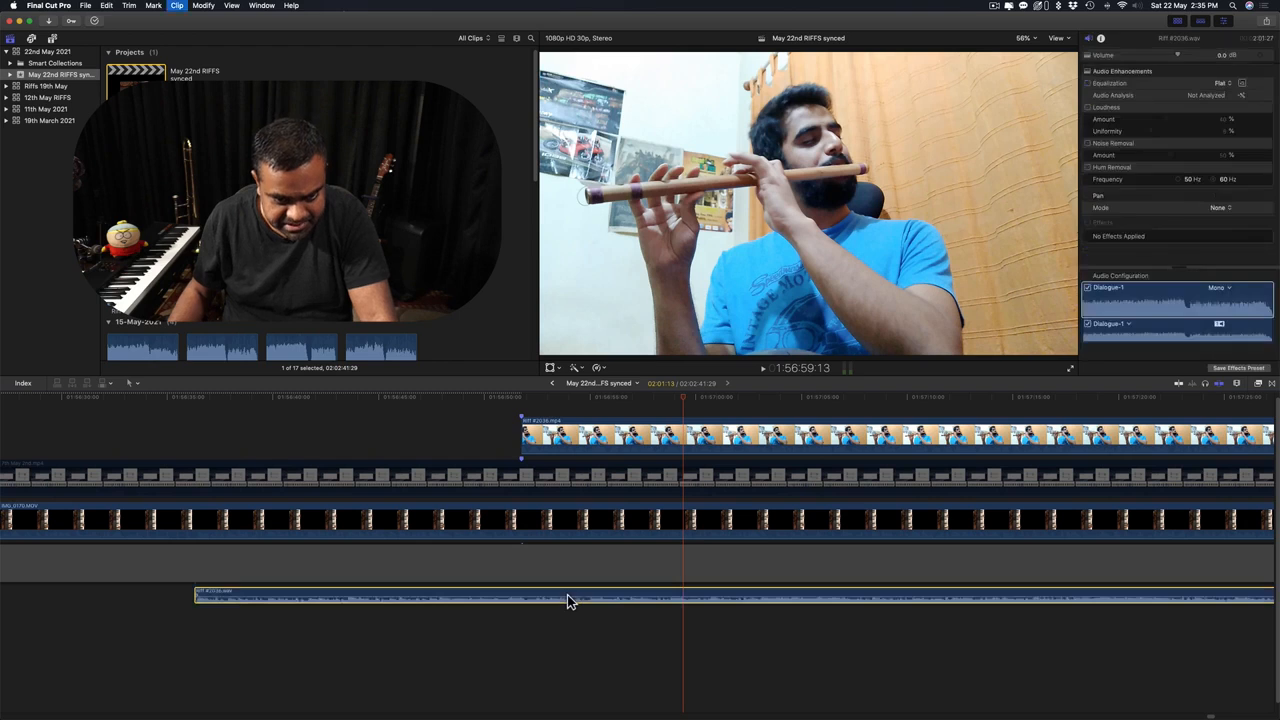
click(530, 402)
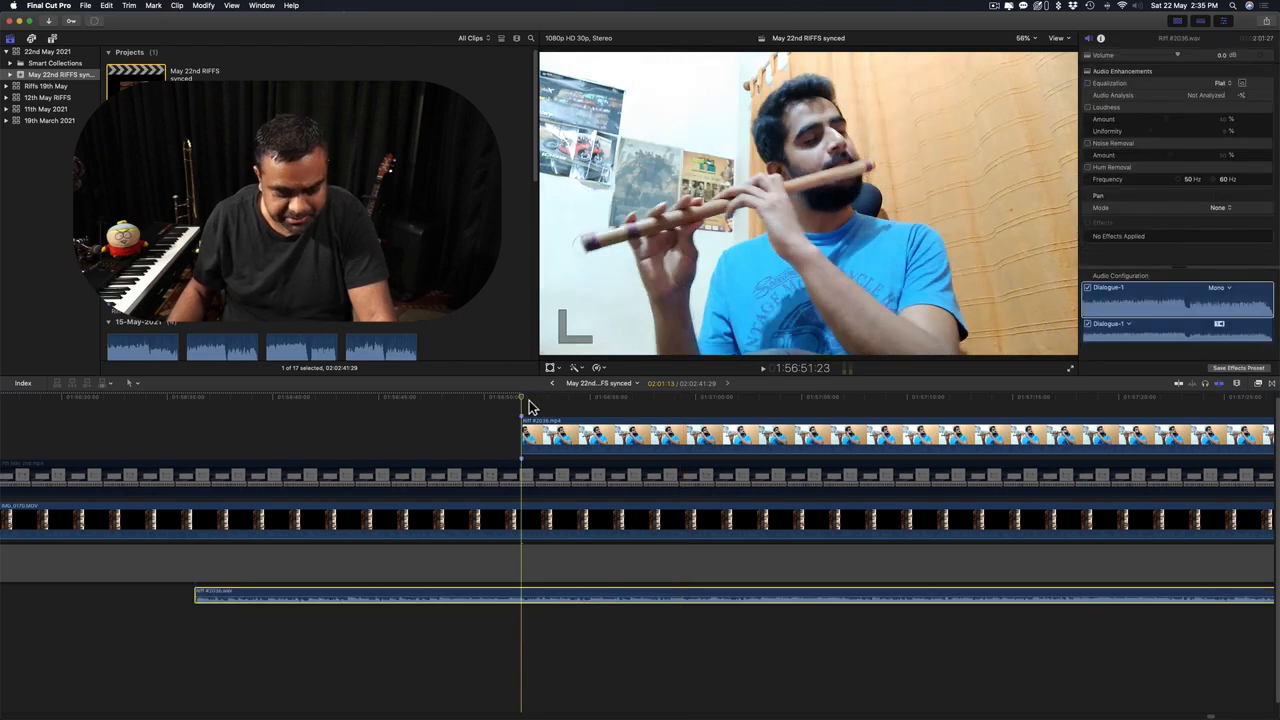
key(v)
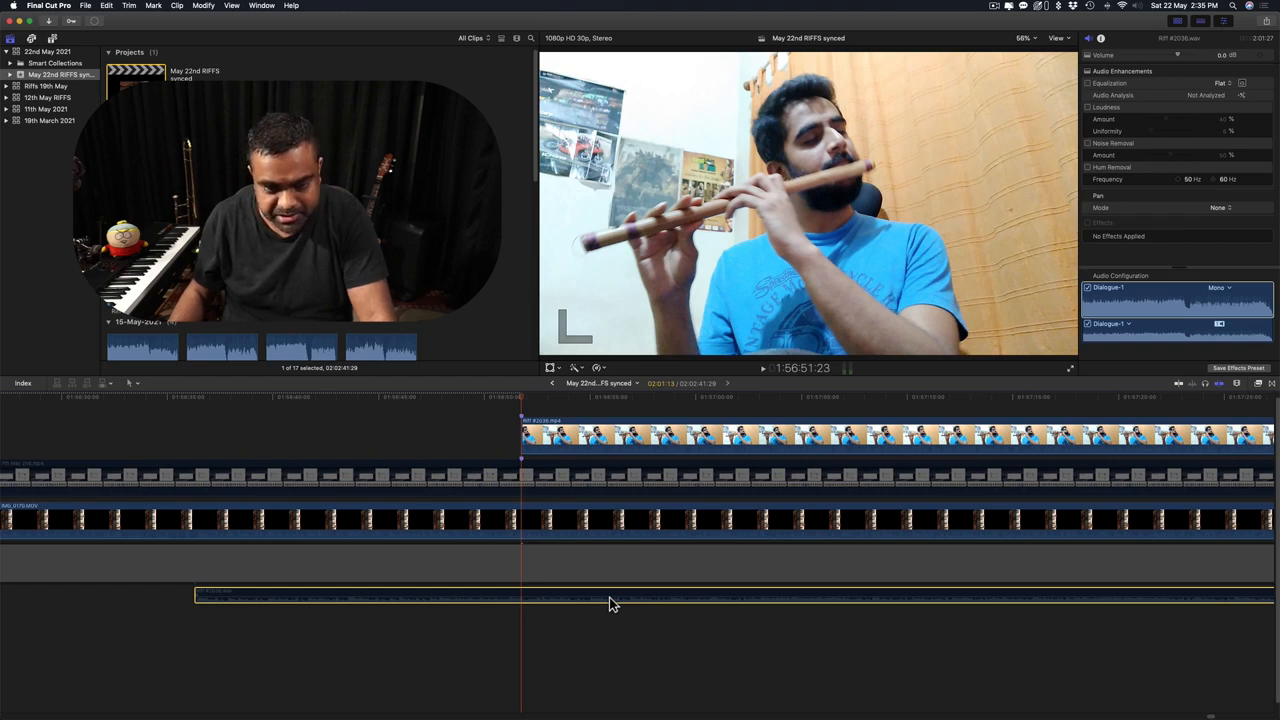
key(v)
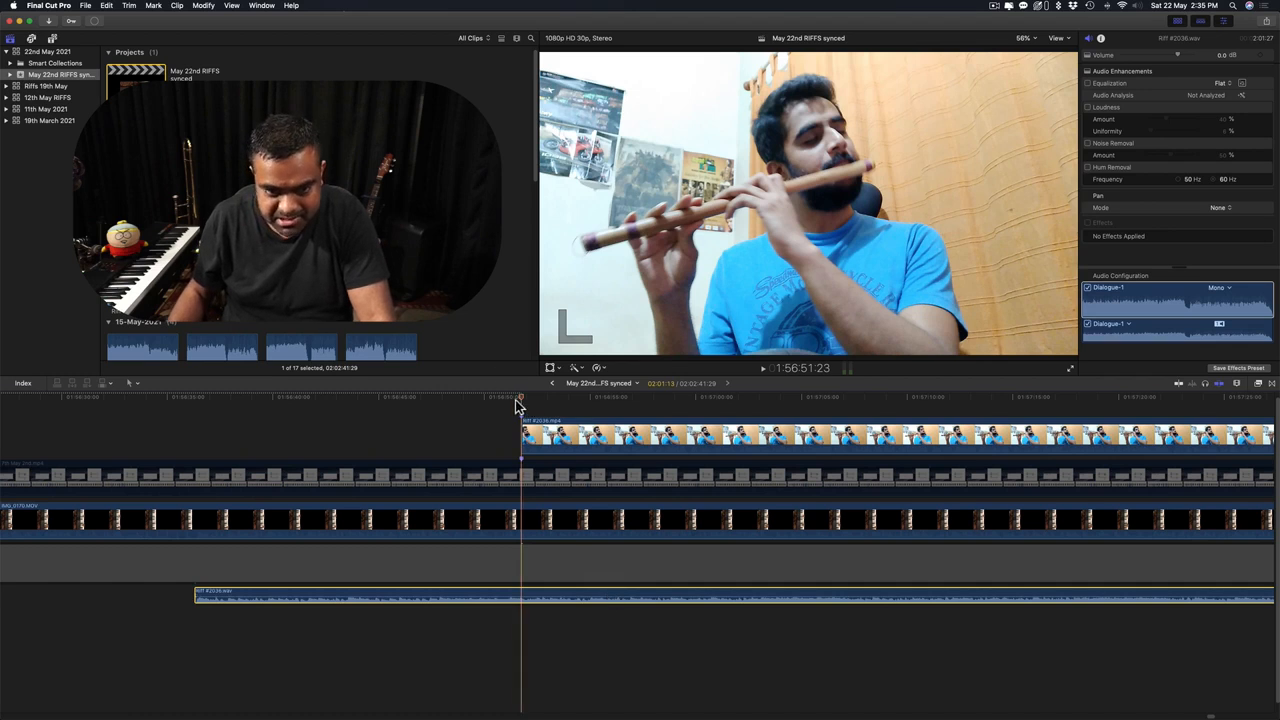
click(487, 404)
key(space)
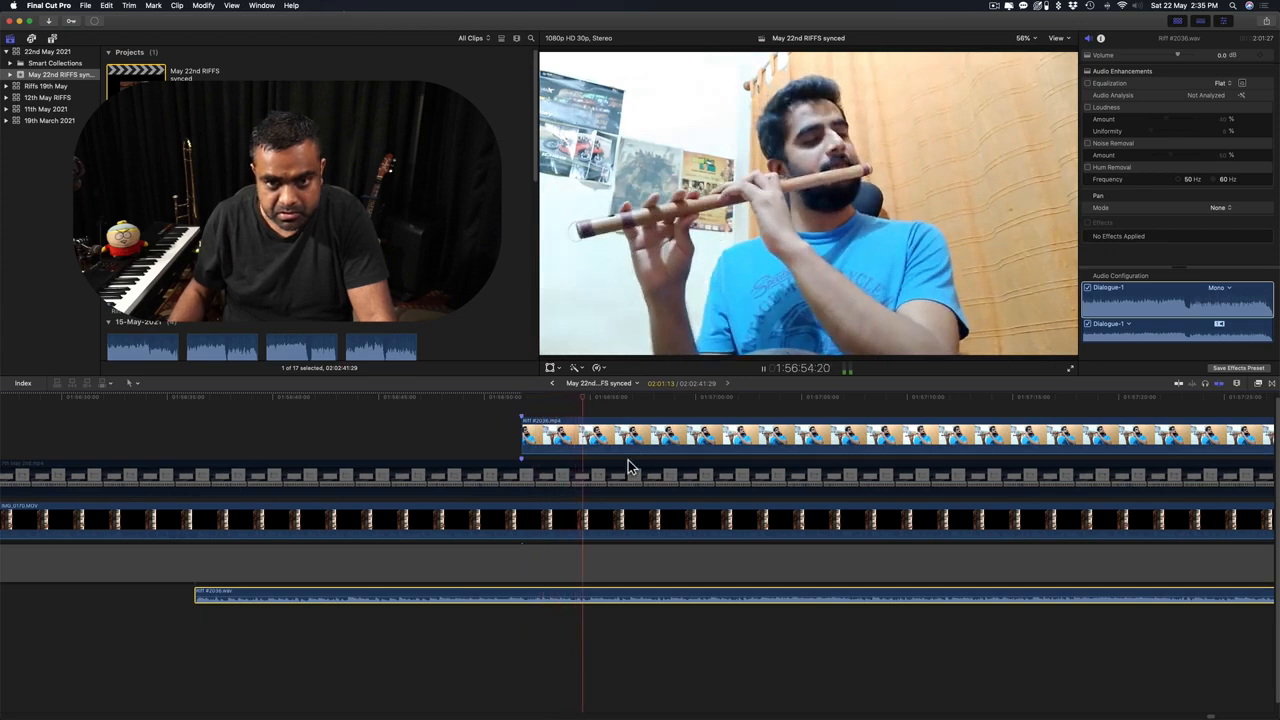
scroll(630, 467, right, 5)
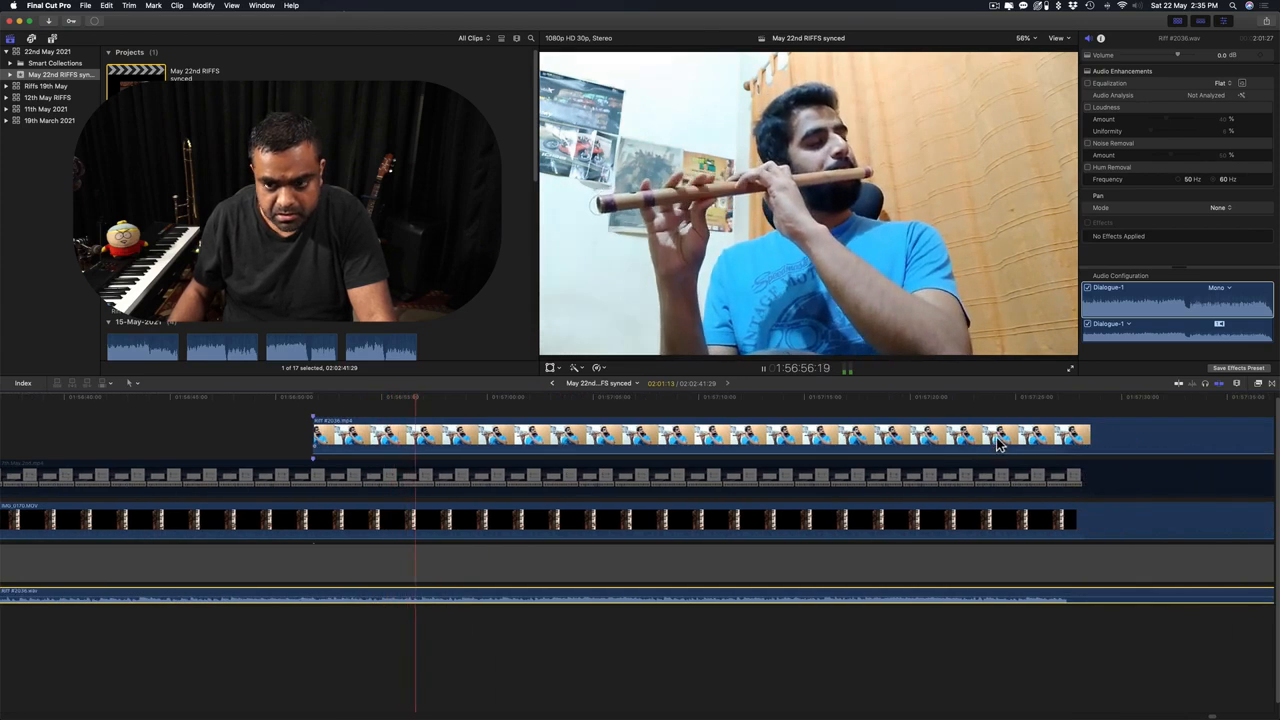
Play through the flute clip section of the timeline to check its sync.
click(970, 440)
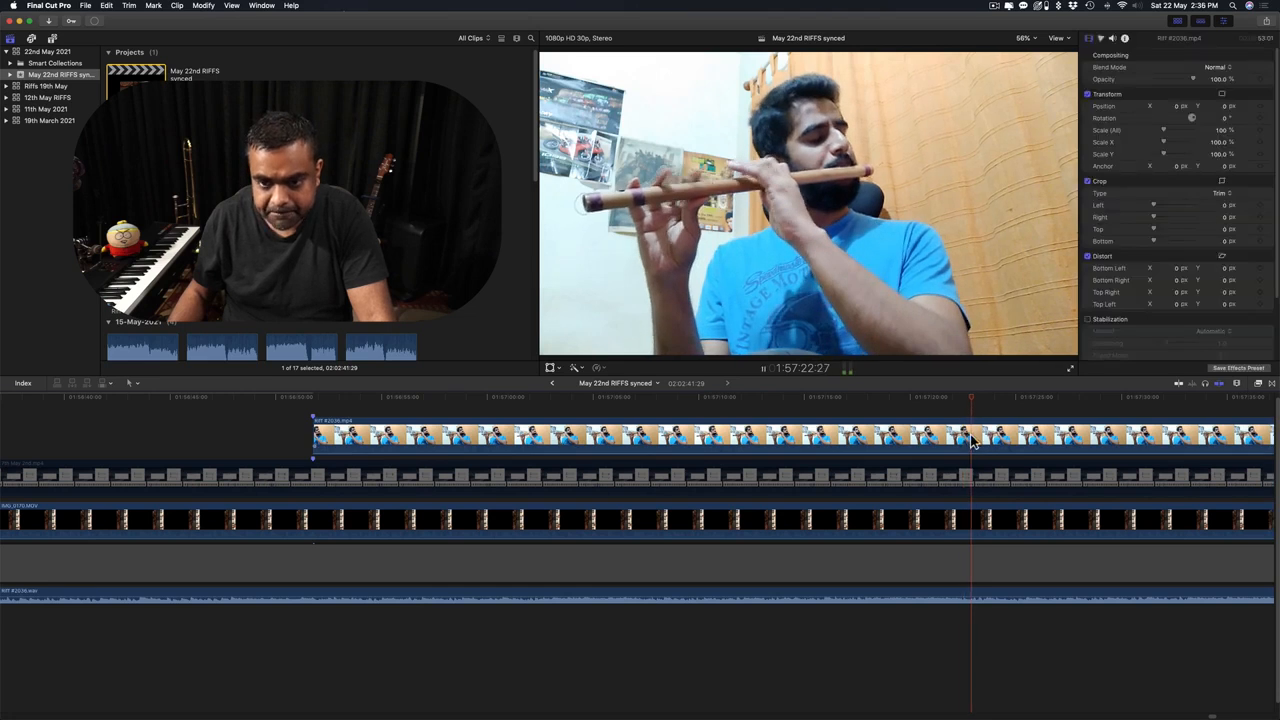
key(space)
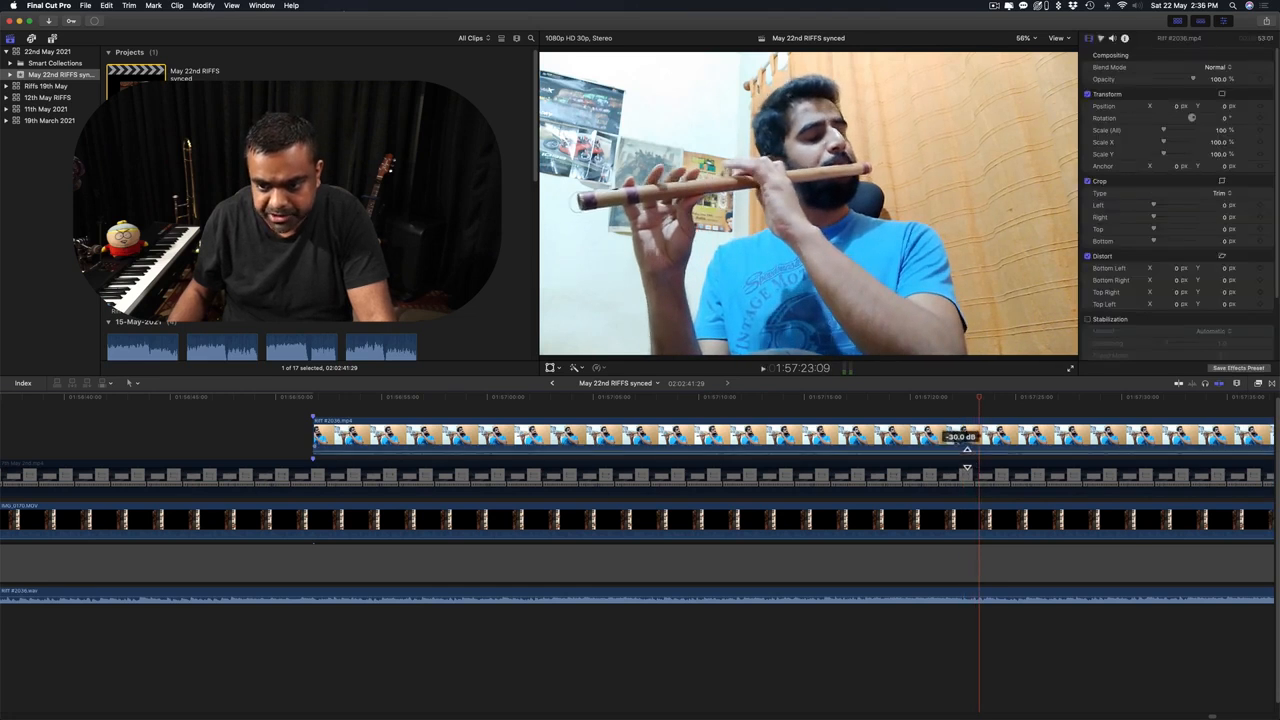
key(space)
scroll(966, 460, right, 3)
scroll(966, 466, right, 2)
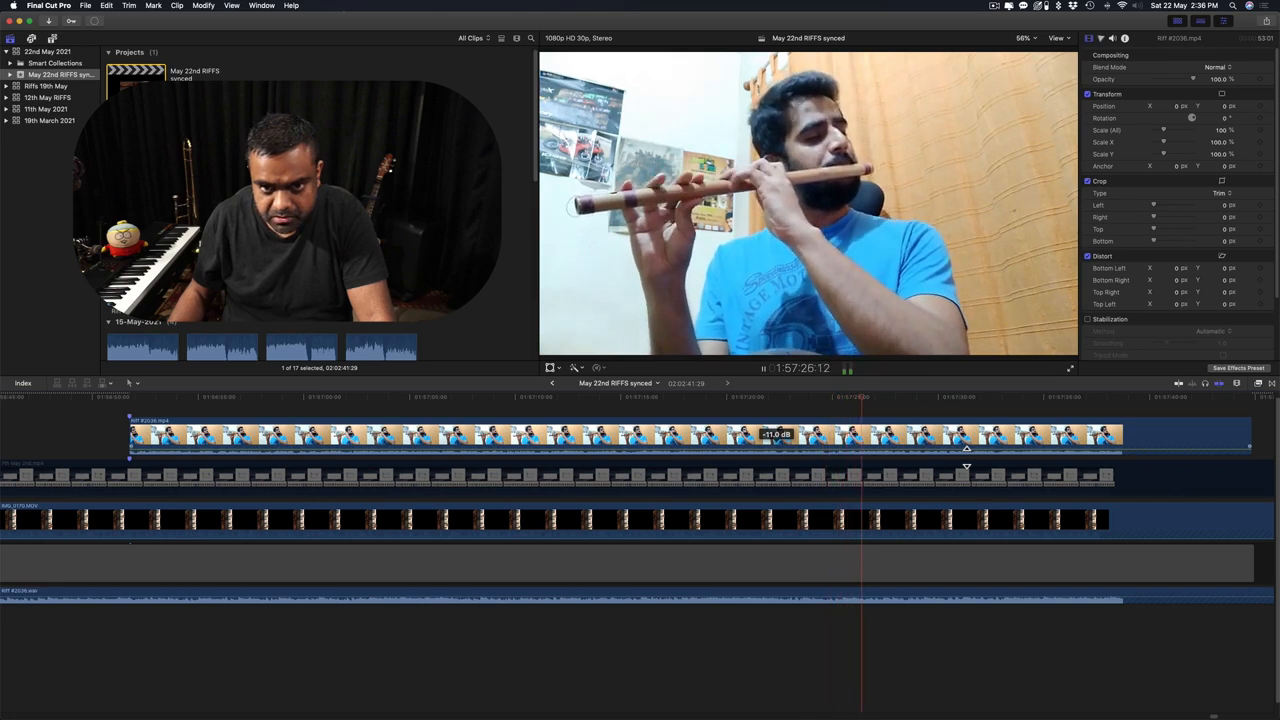
scroll(728, 427, right, 6)
key(space)
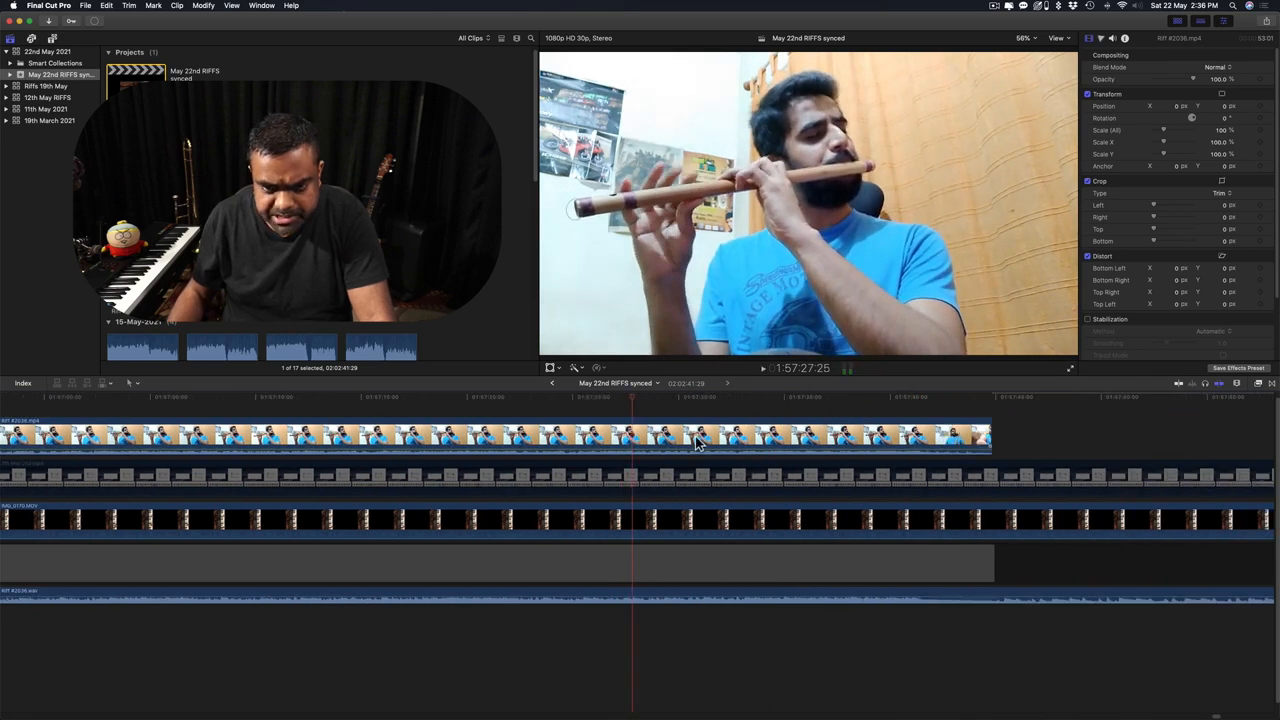
Nudge the Riff #2036.mp4 flute clip three frames earlier, then return to PluralEyes 4.
click(728, 427)
scroll(727, 440, left, 7)
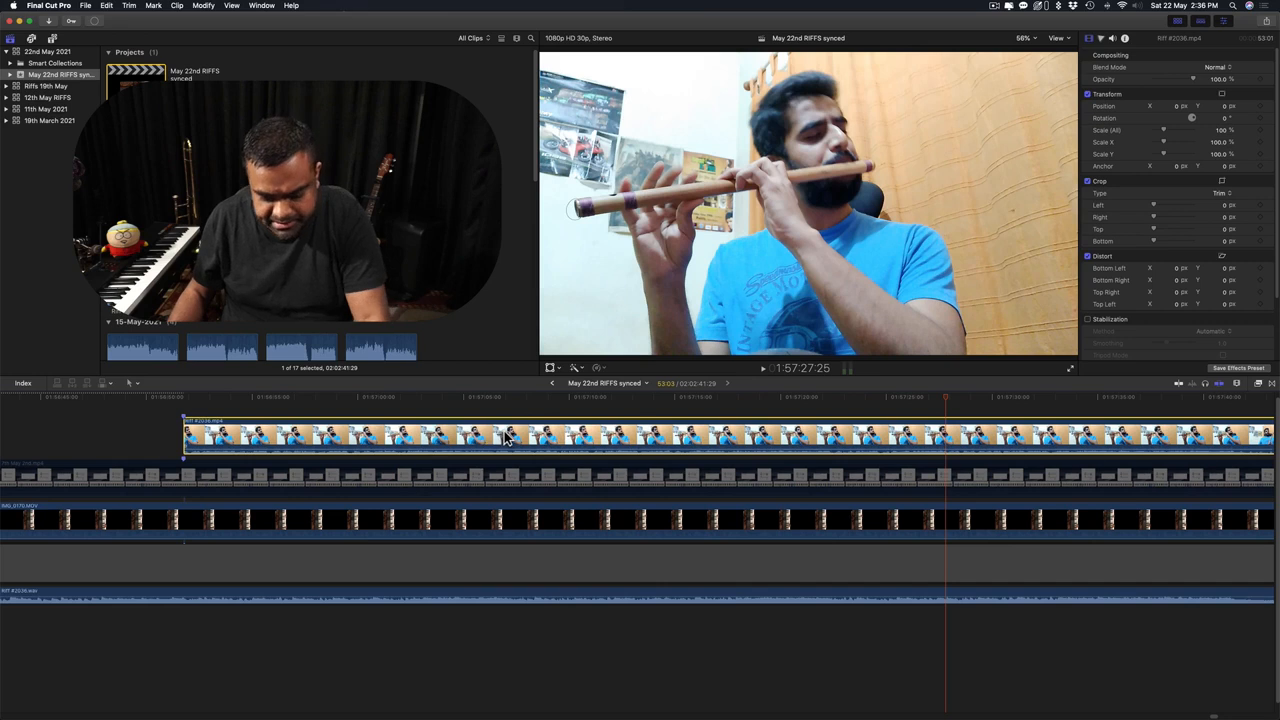
key(comma)
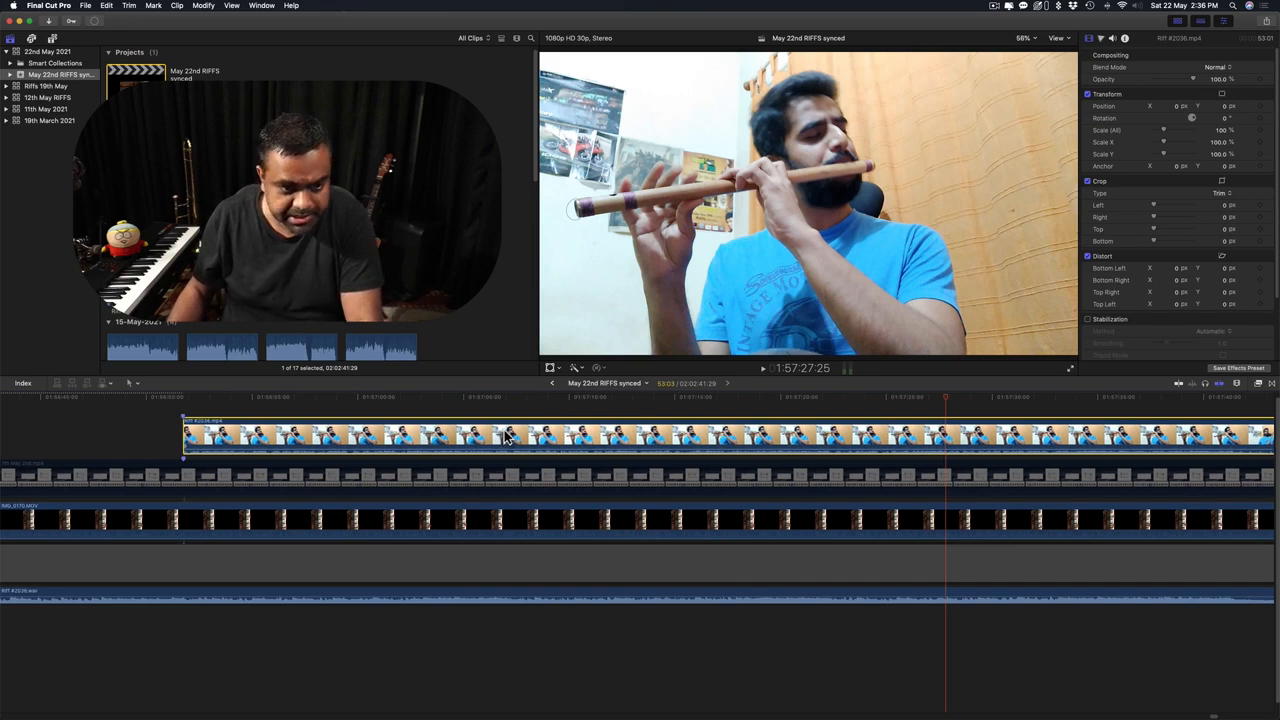
key(comma)
key(comma)
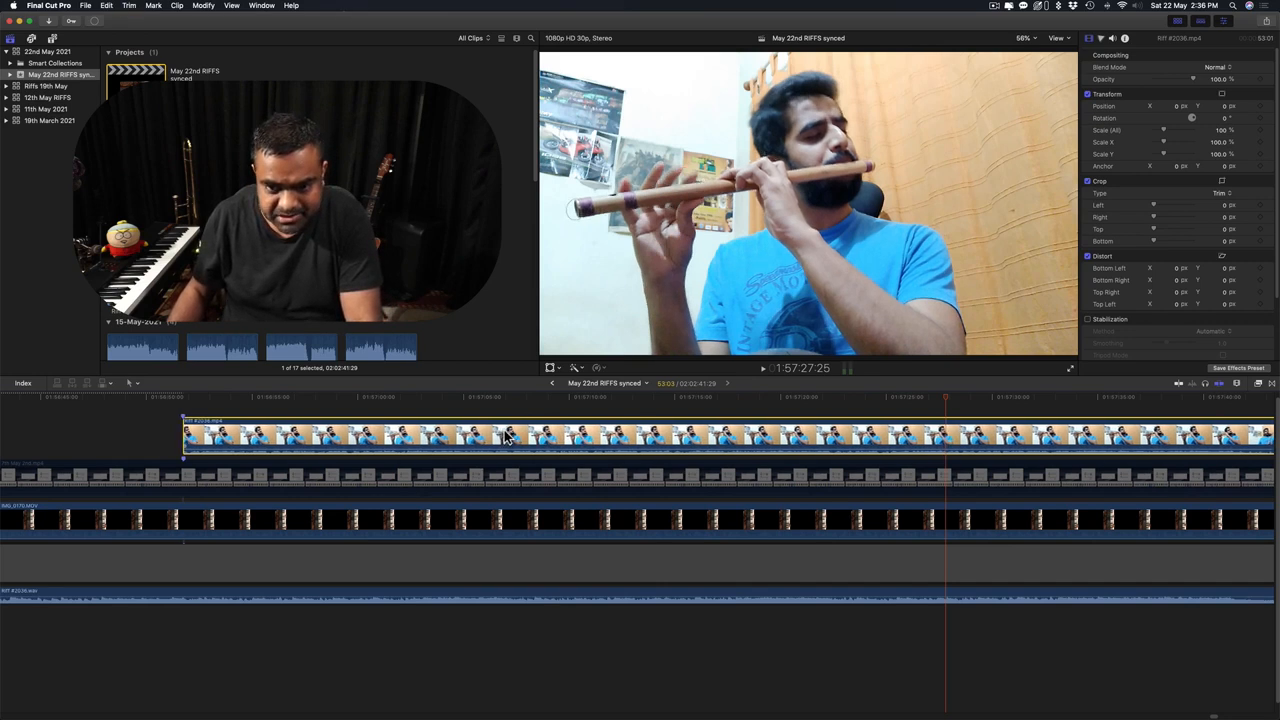
key(comma)
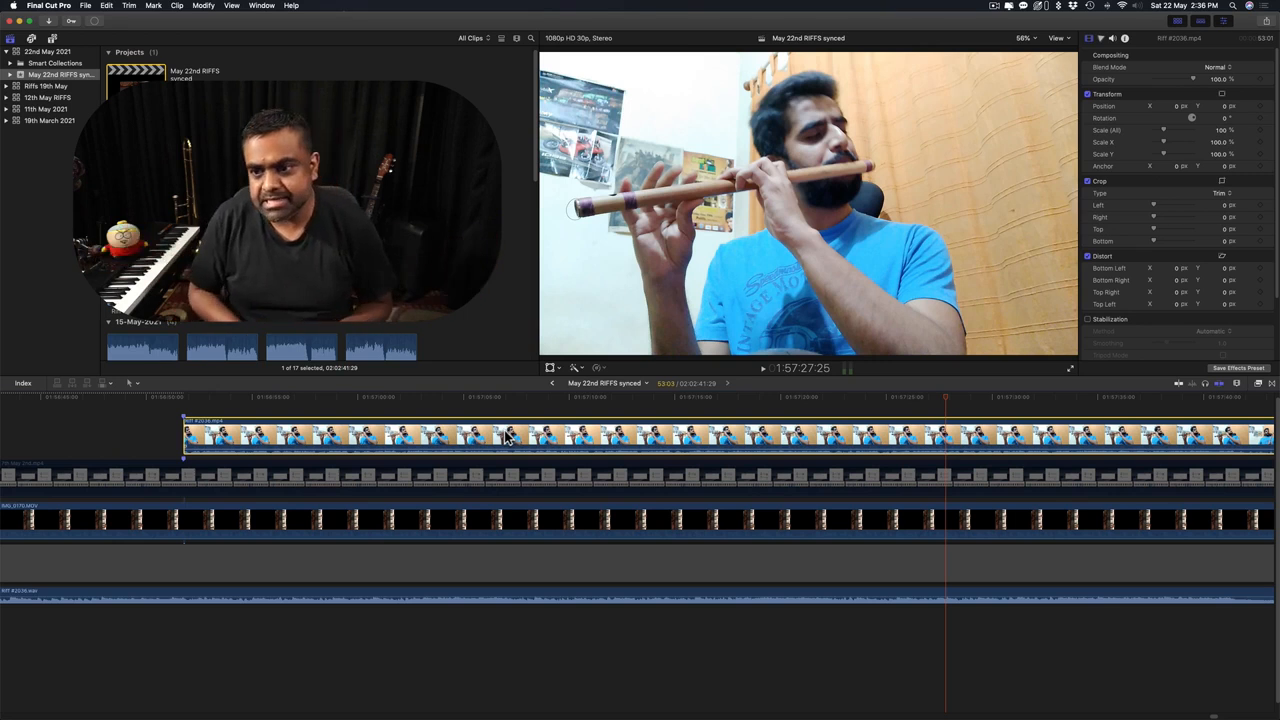
key(super+Tab)
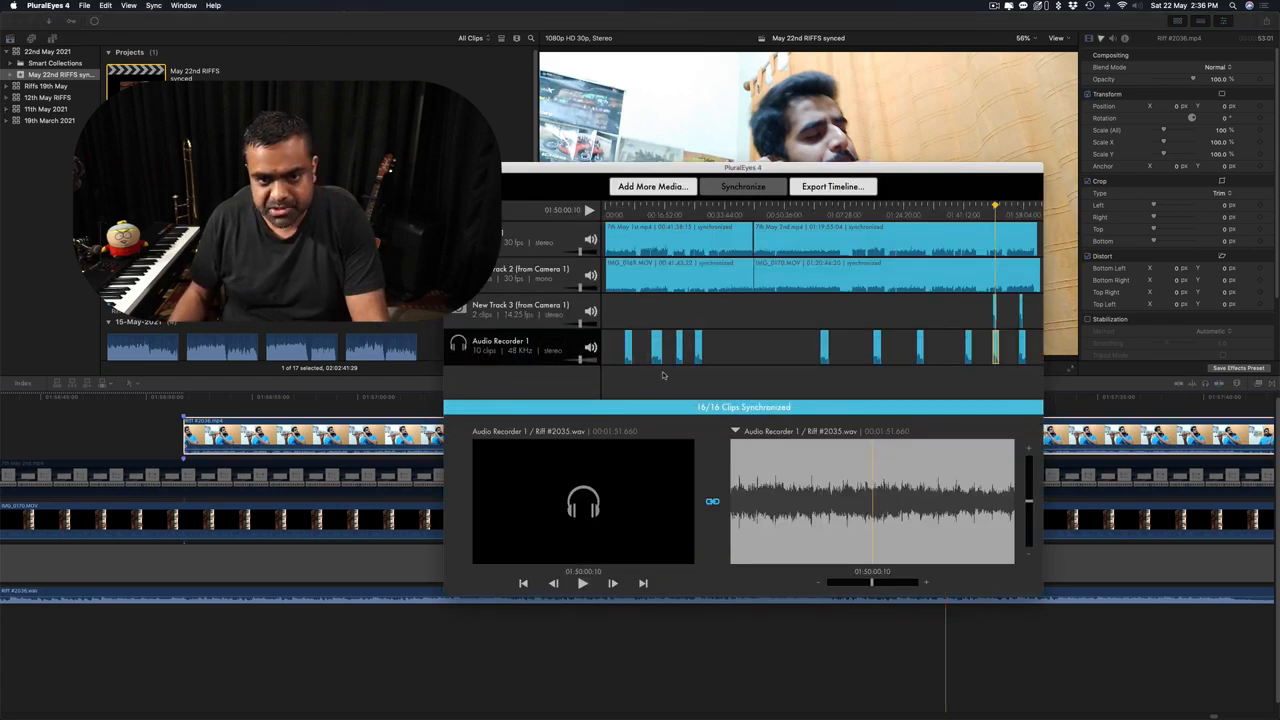
key(super+Tab)
key(super+Tab)
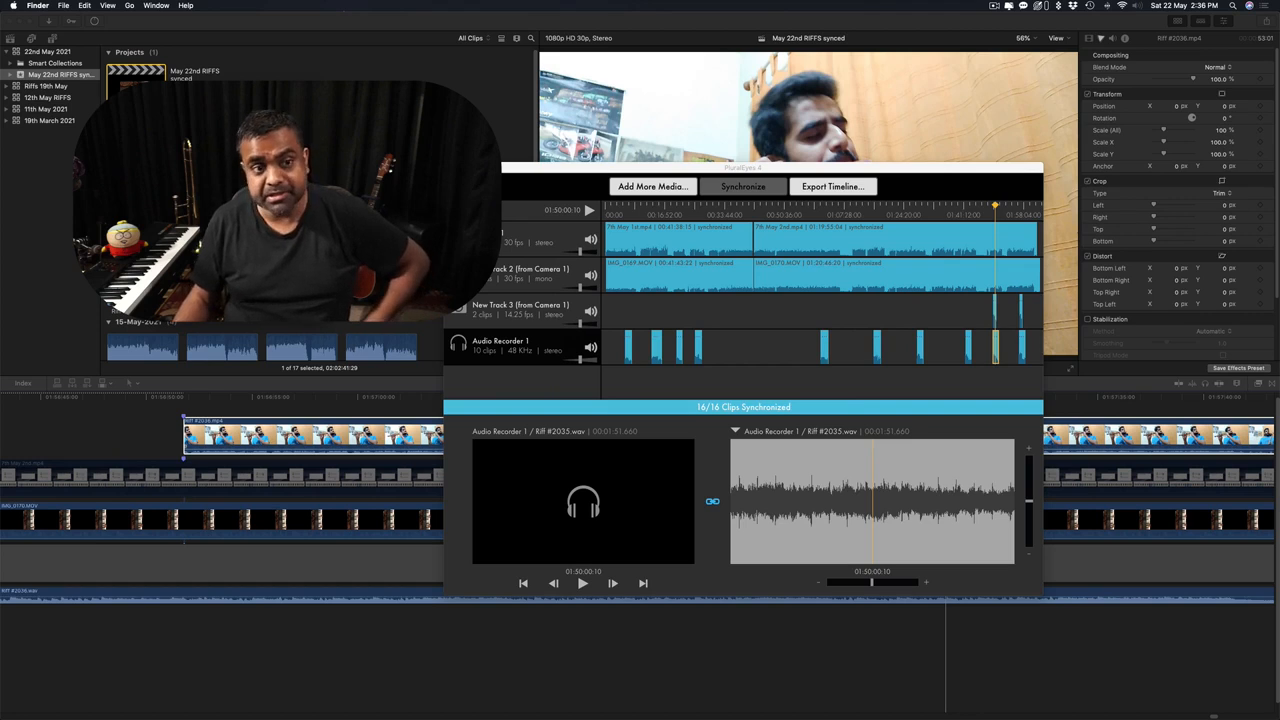
click(353, 401)
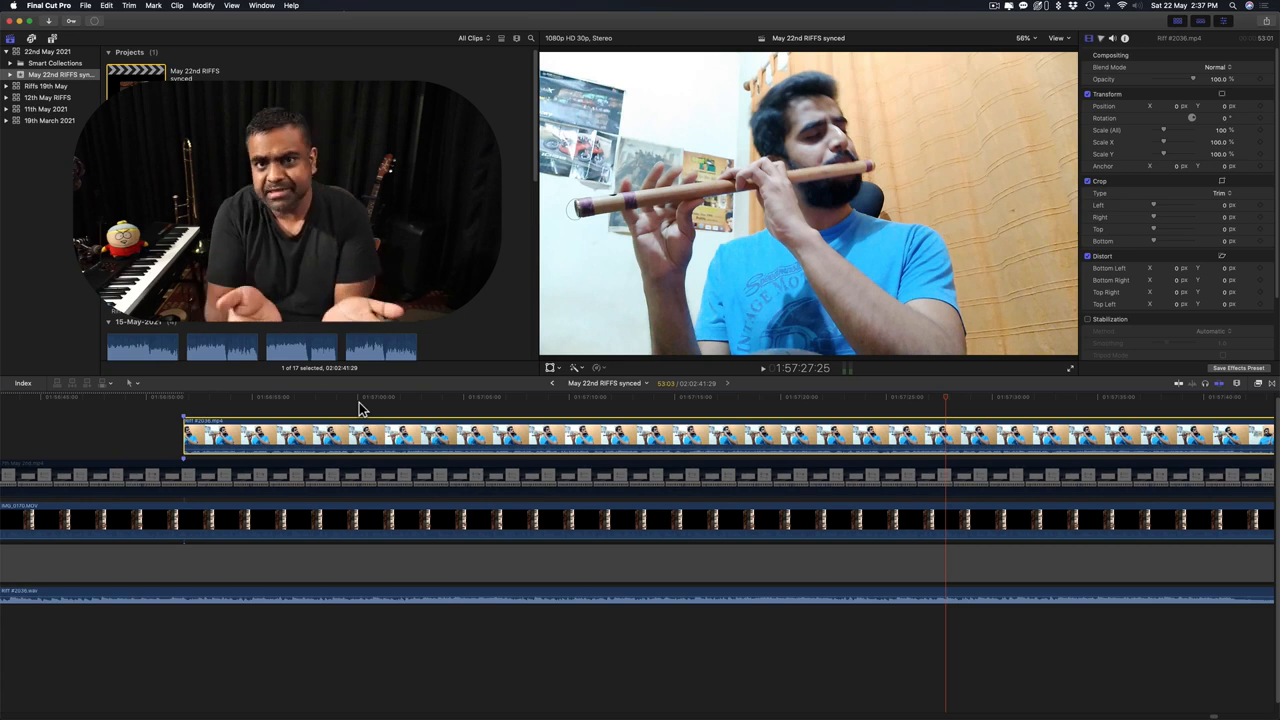
key(super+Tab)
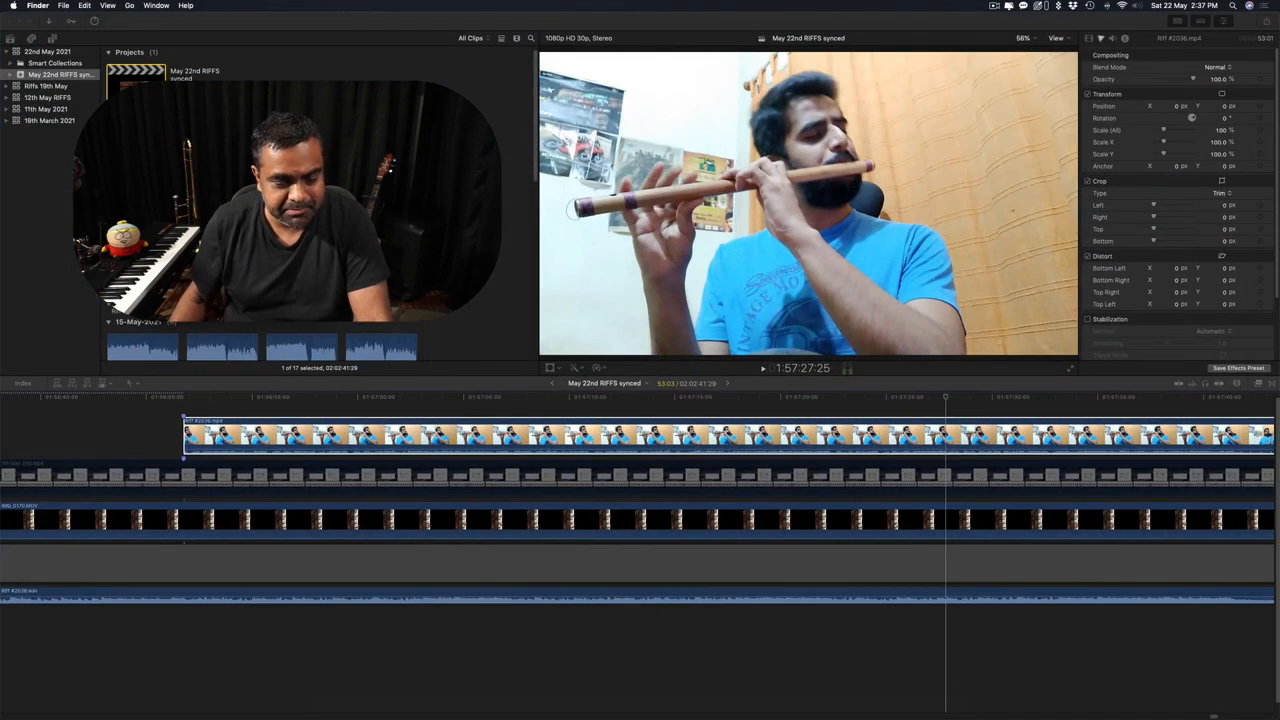
key(super+Tab)
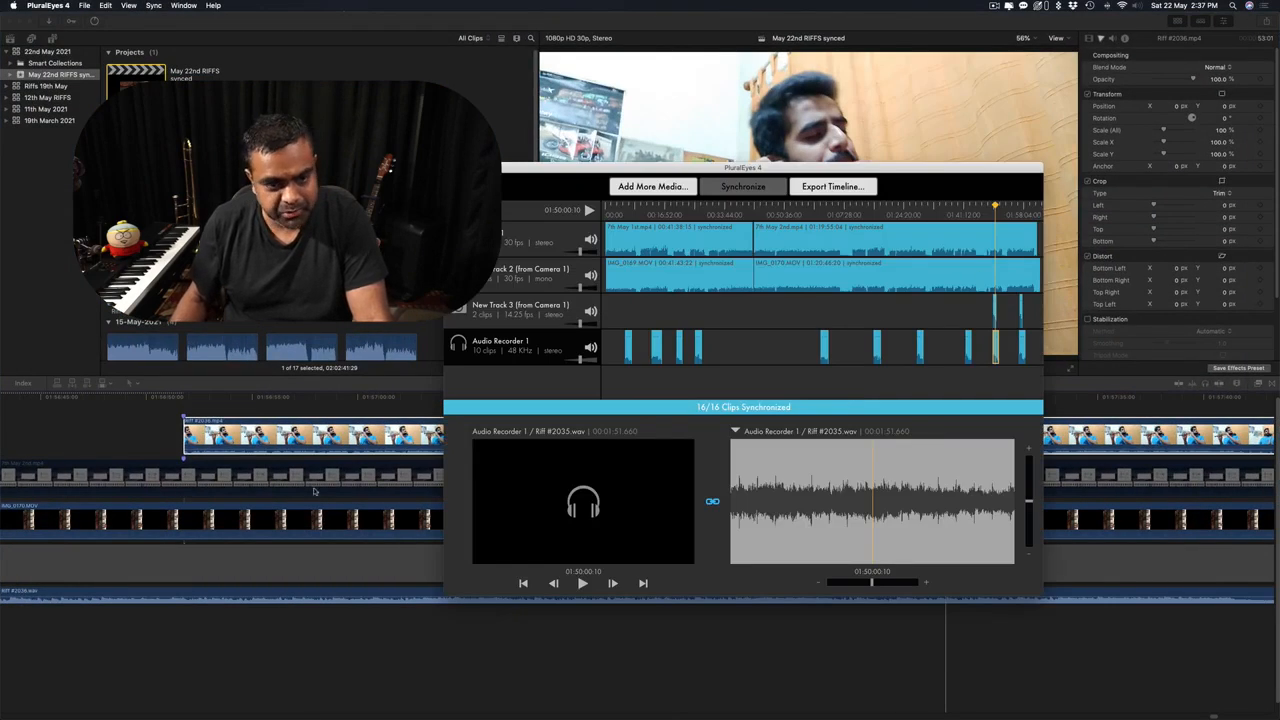
click(339, 407)
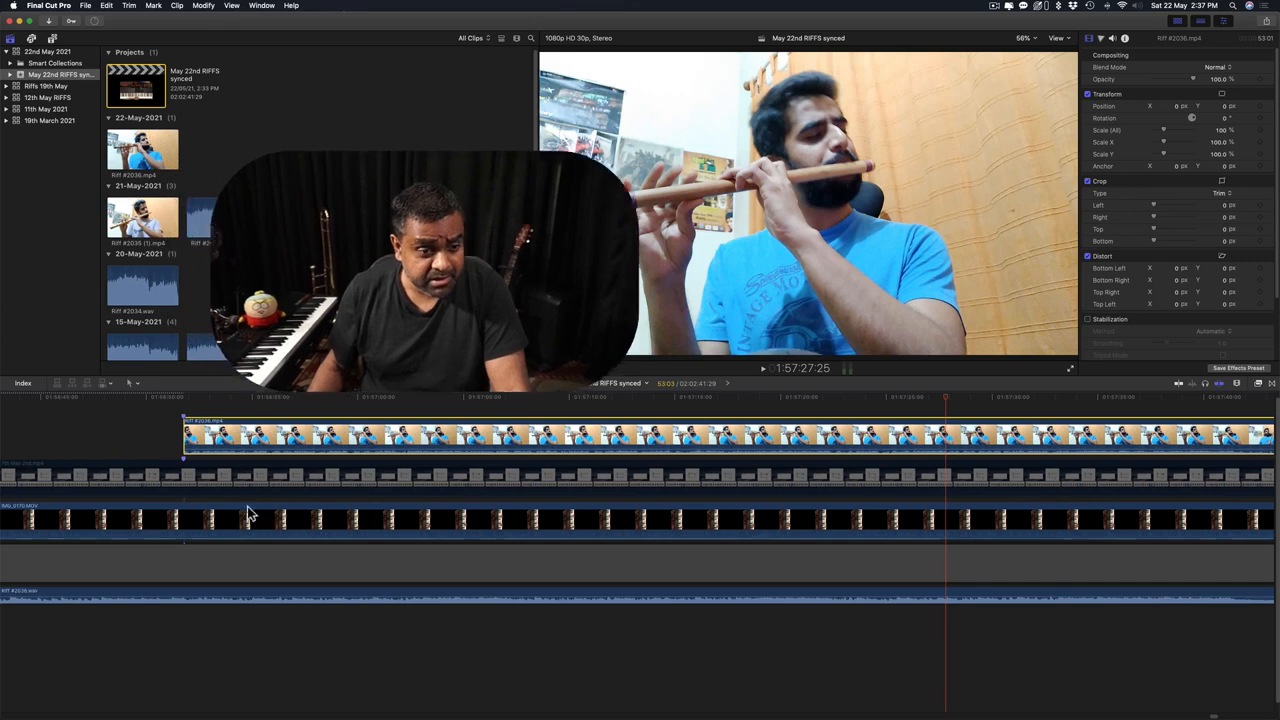
Park the playhead at 1:56:54:13 near the flute clip's start and clear the browser selection.
click(241, 409)
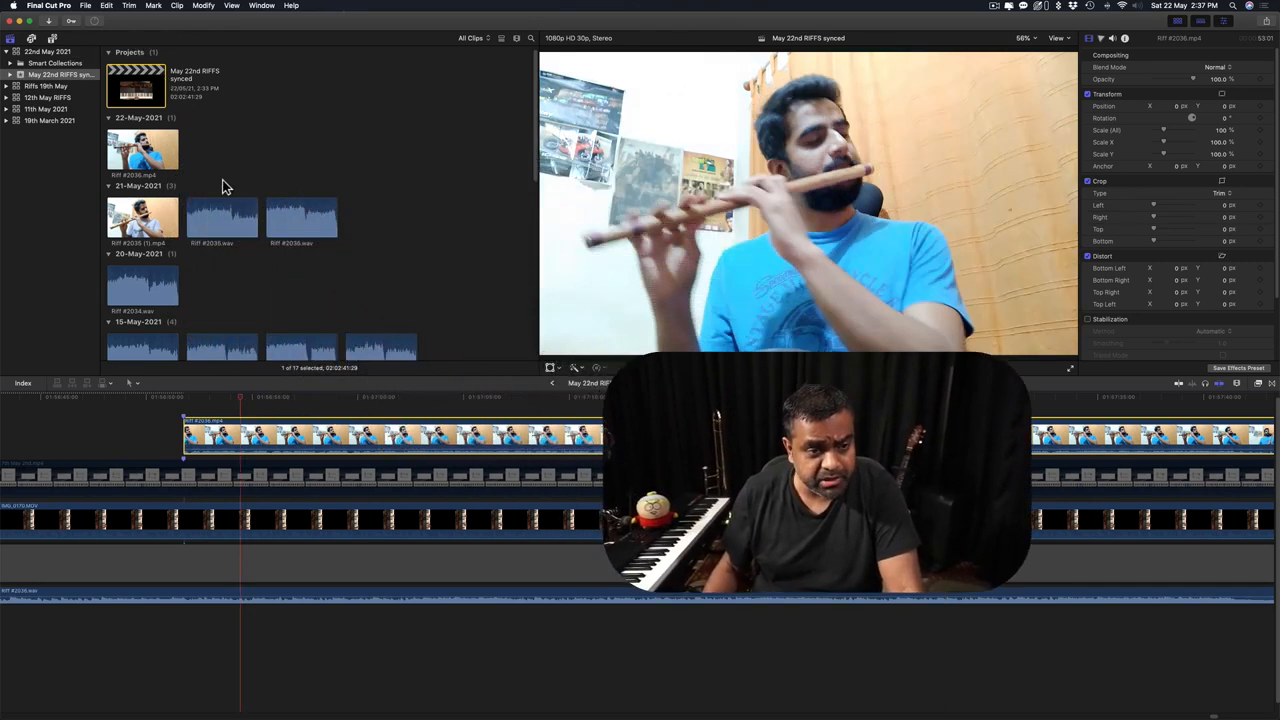
scroll(220, 174, down, 8)
scroll(220, 172, up, 9)
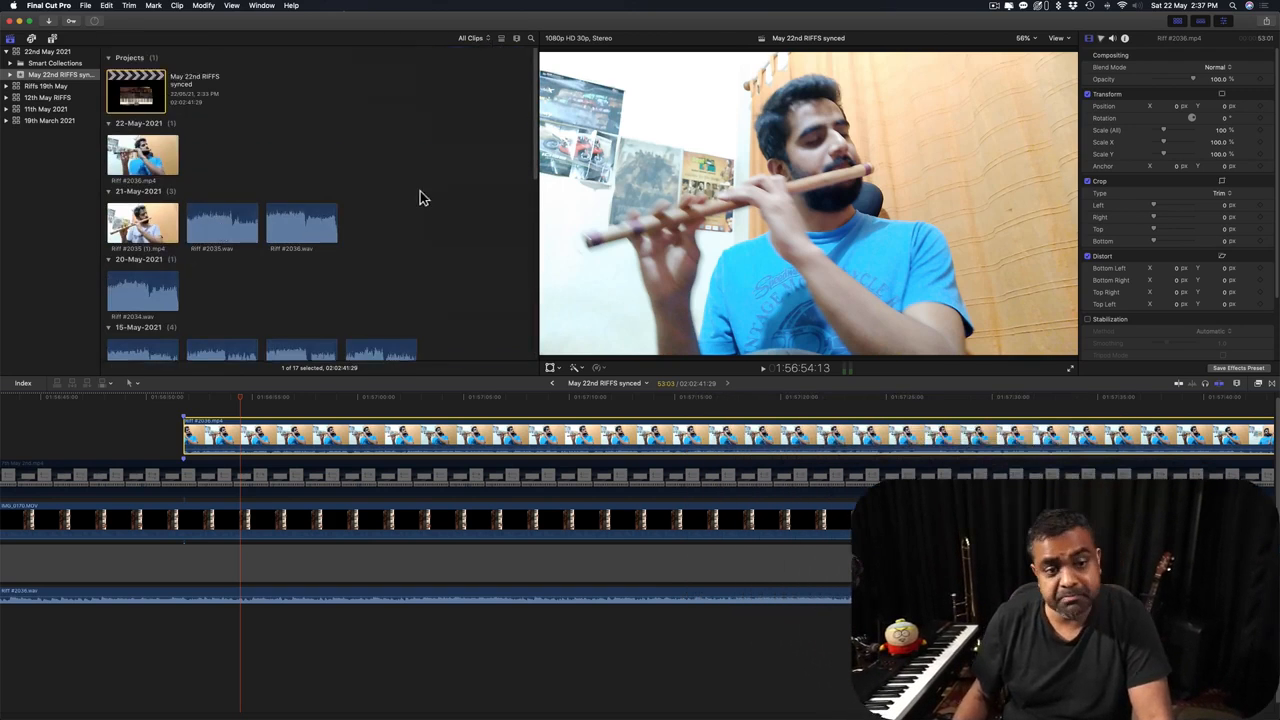
scroll(290, 230, down, 10)
scroll(290, 230, up, 10)
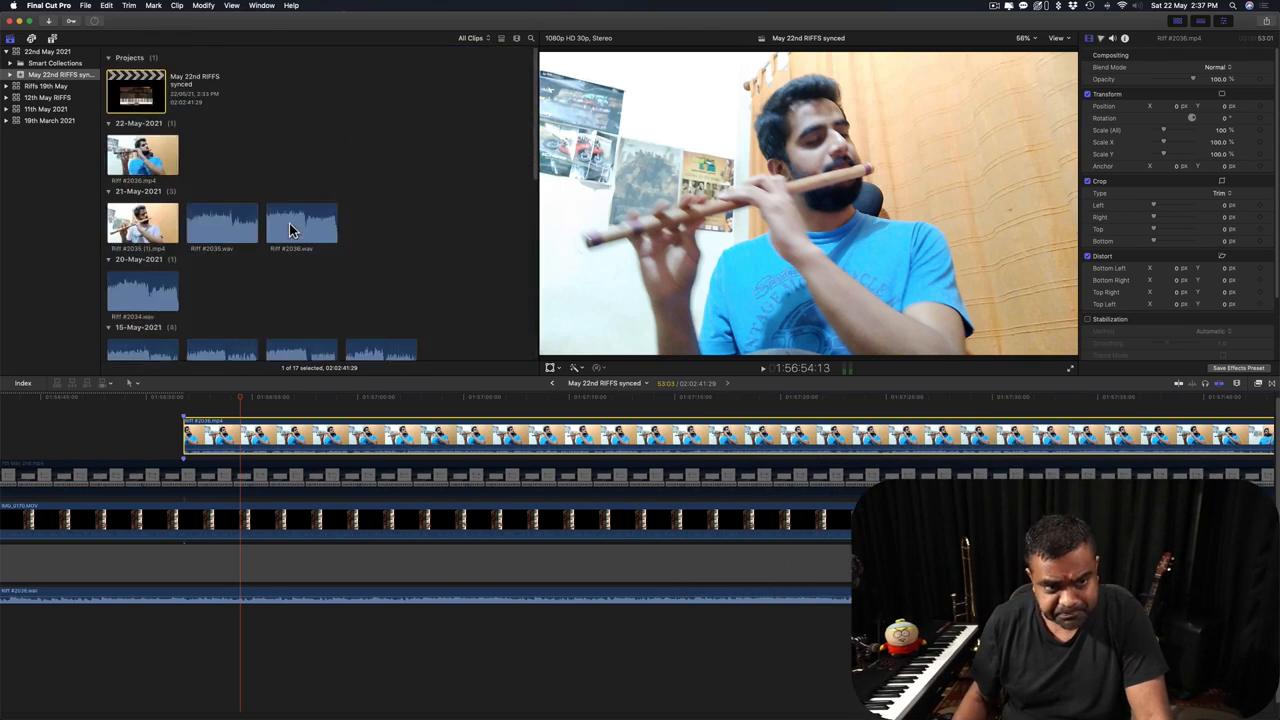
click(298, 311)
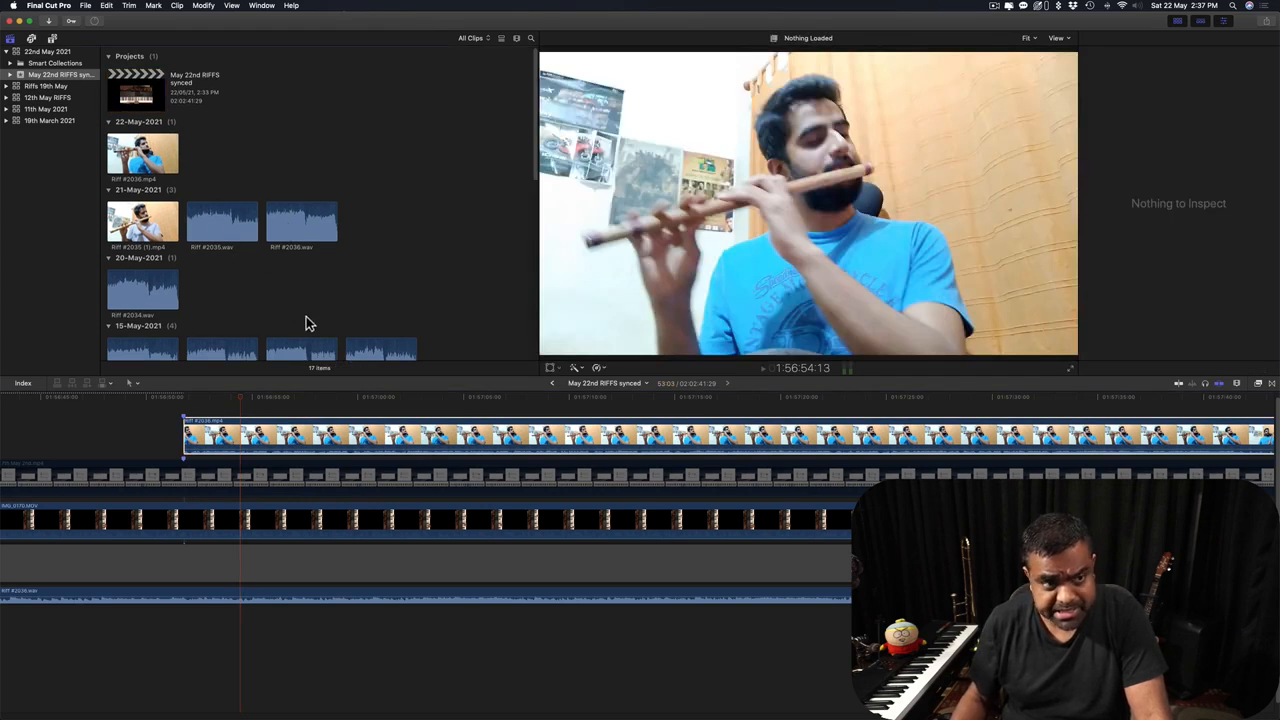
click(177, 5)
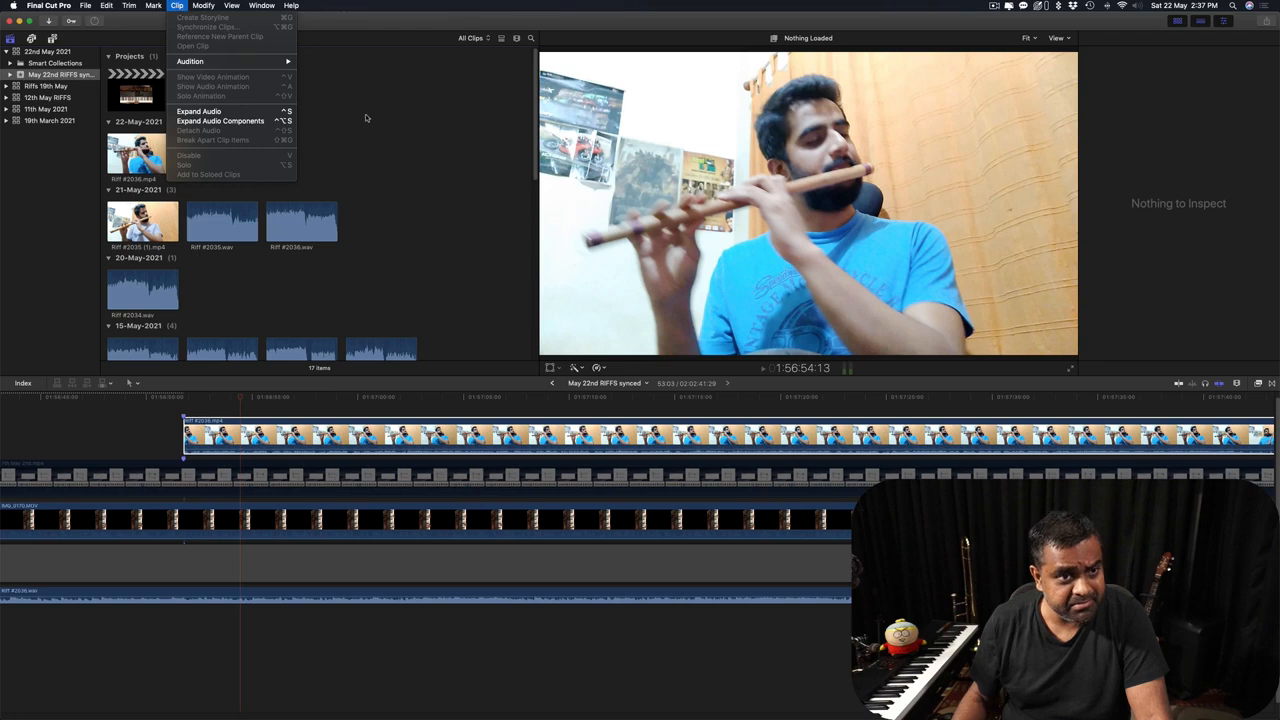
click(390, 187)
scroll(390, 187, down, 5)
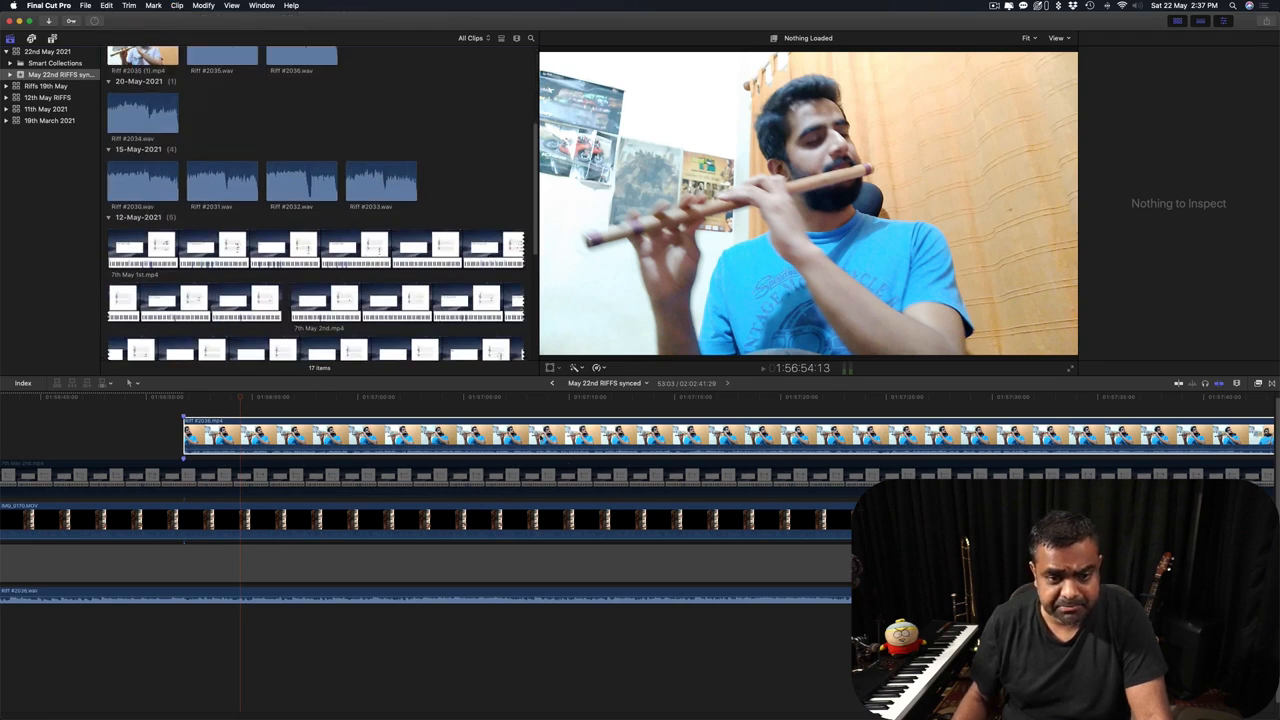
scroll(589, 548, down, 1)
Zoom out to show both Riff #2035 and Riff #2036 clips; check PluralEyes Export Timeline without exporting.
click(535, 410)
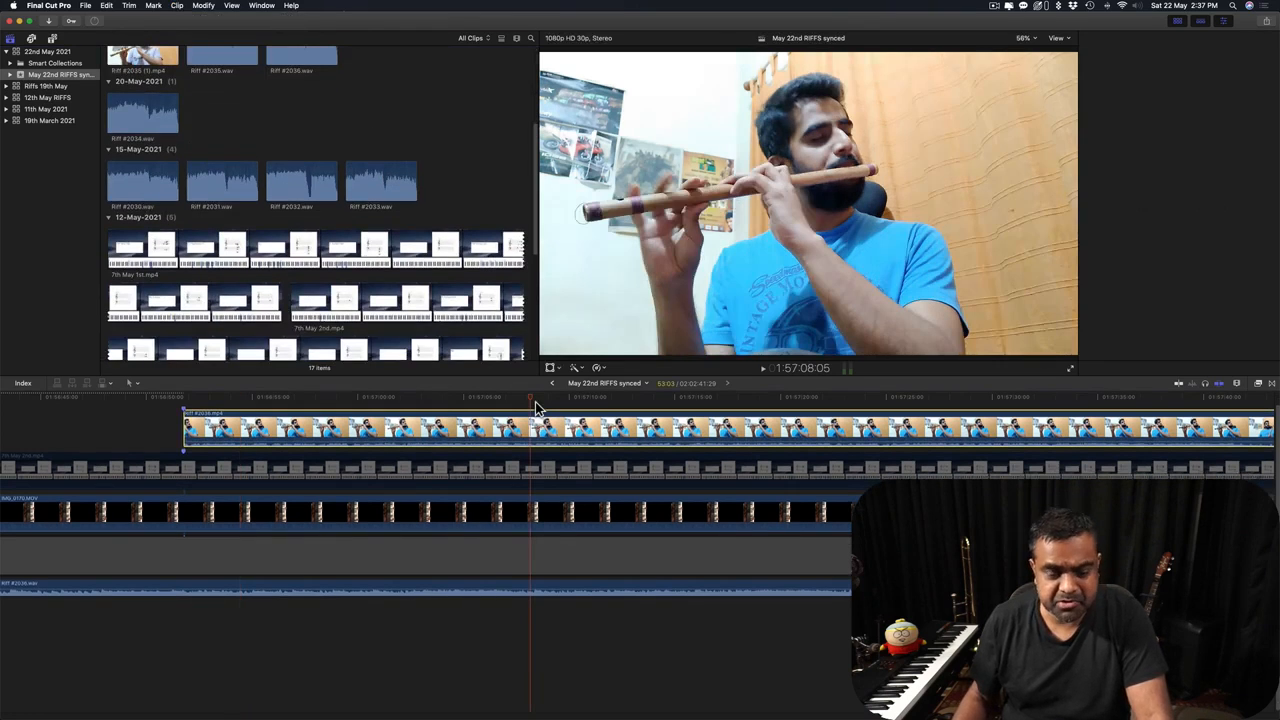
key(super+minus)
key(super+minus)
key(super+minus)
key(super+minus)
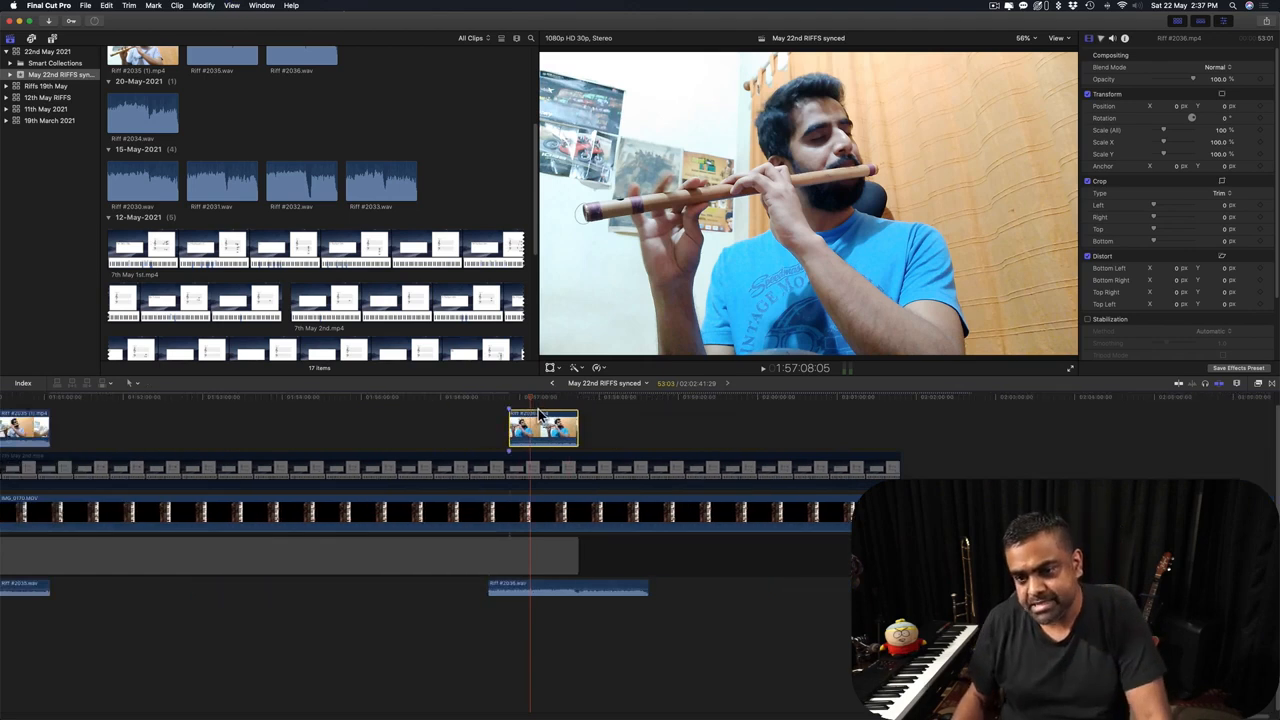
key(super+Tab)
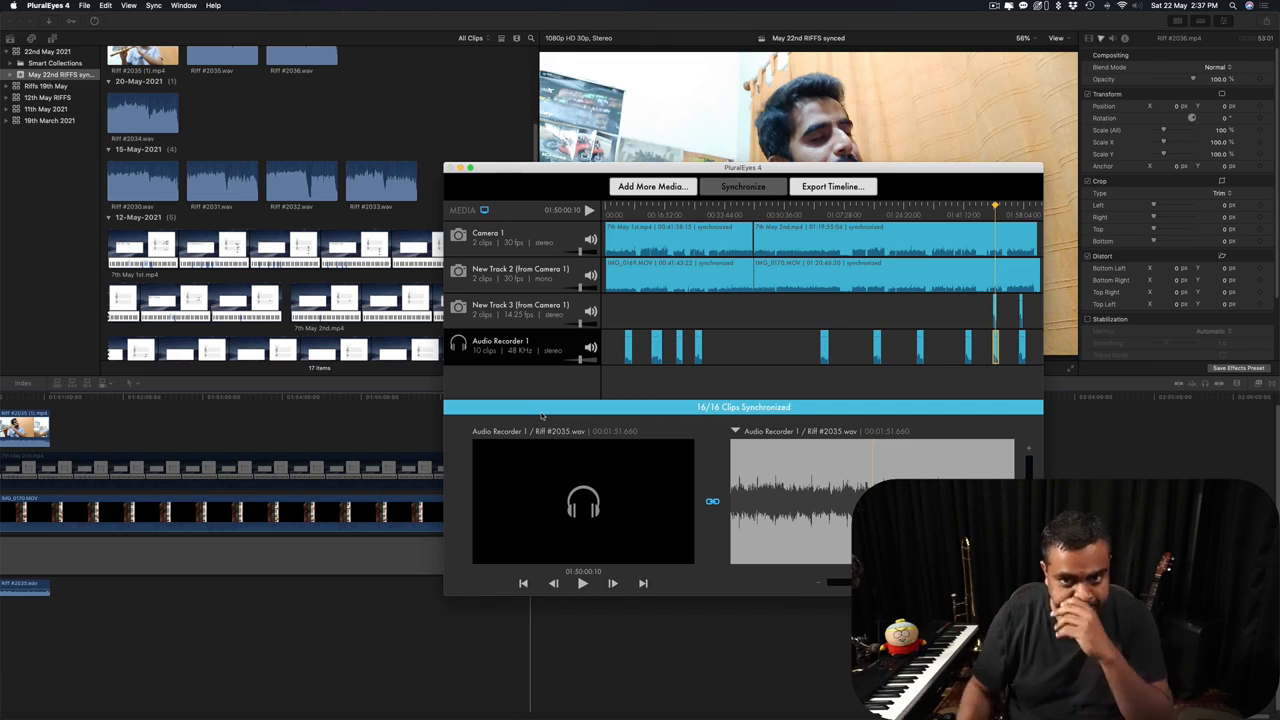
click(846, 188)
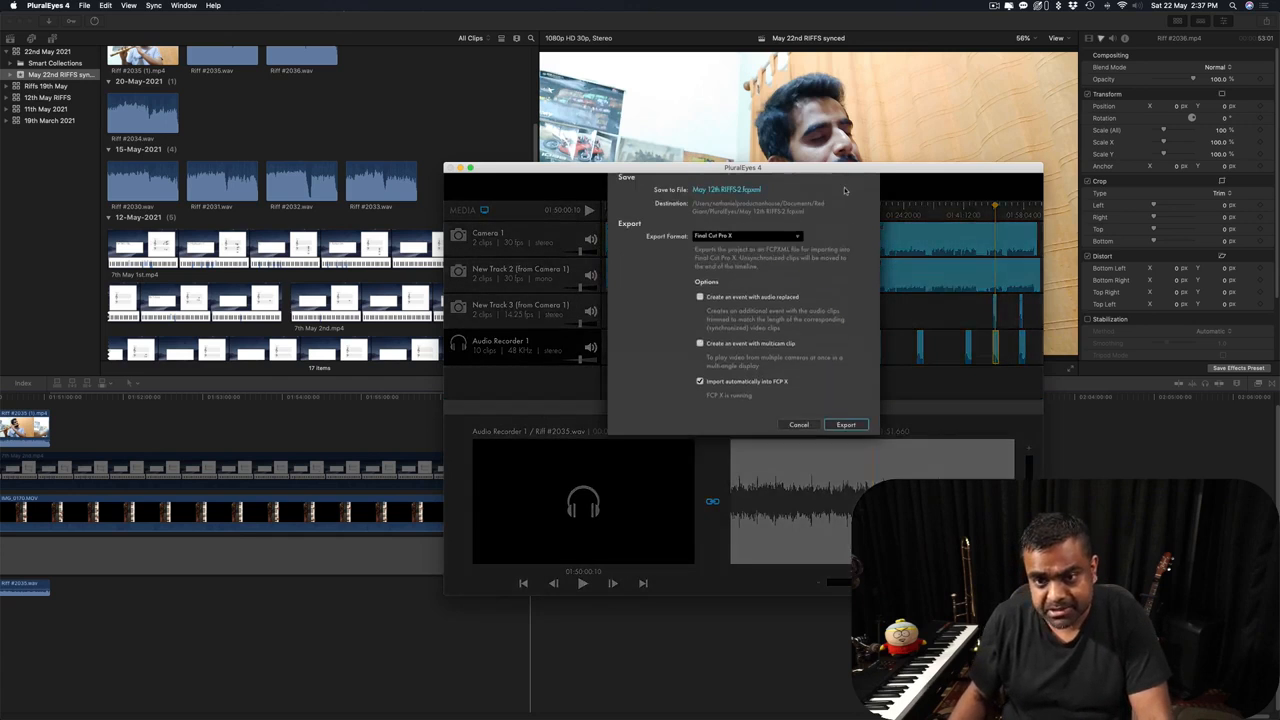
click(799, 445)
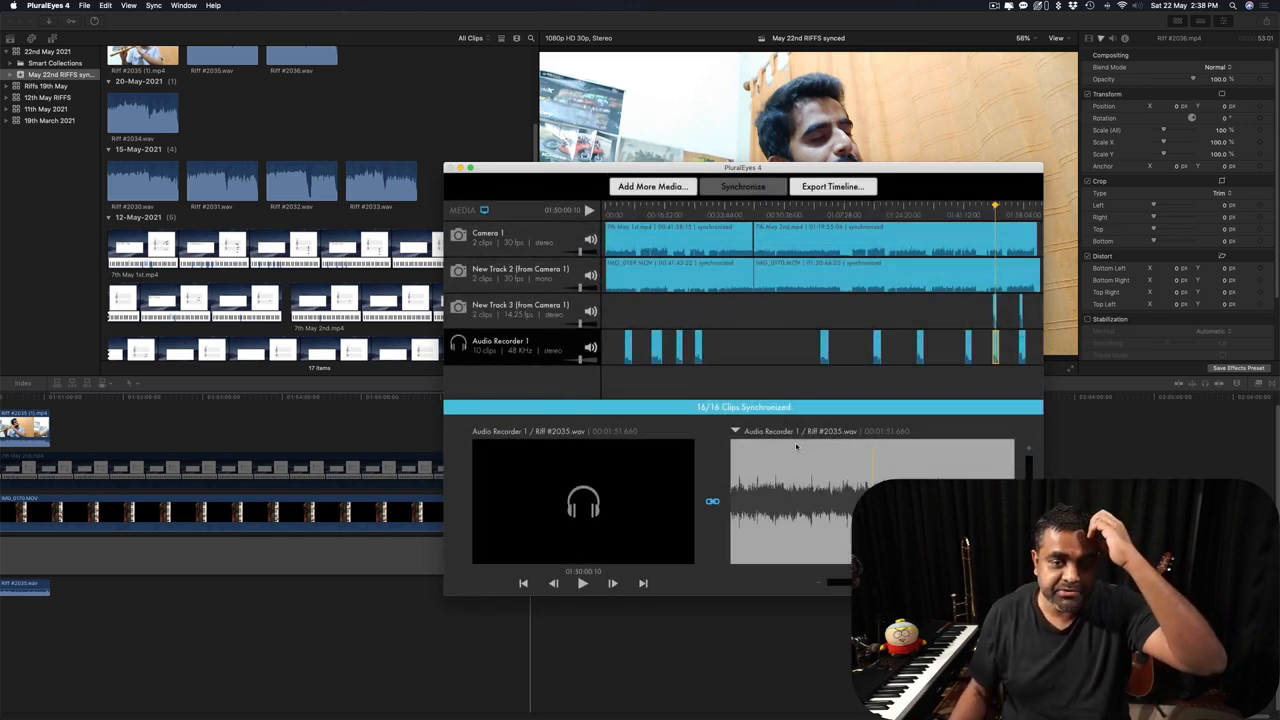
click(375, 421)
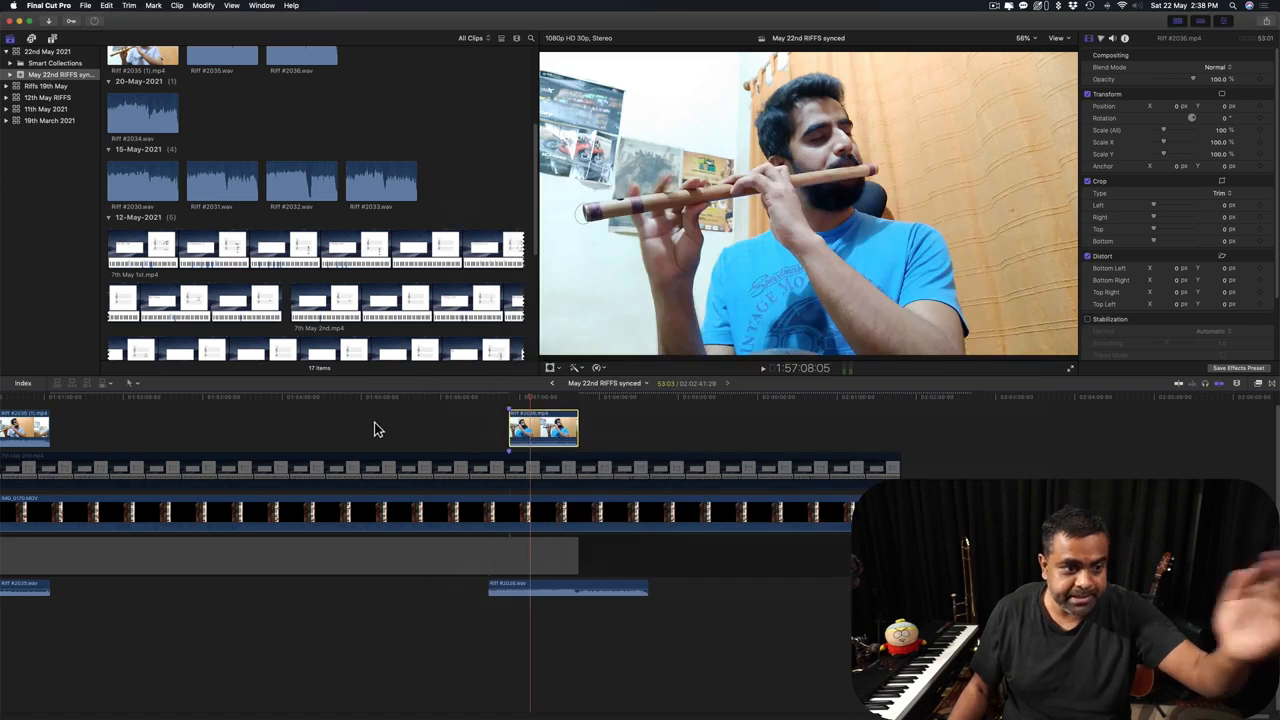
Deselect the clip and park the Final Cut Pro playhead at 1:48:40:24, just before Riff #2035.
scroll(626, 425, left, 5)
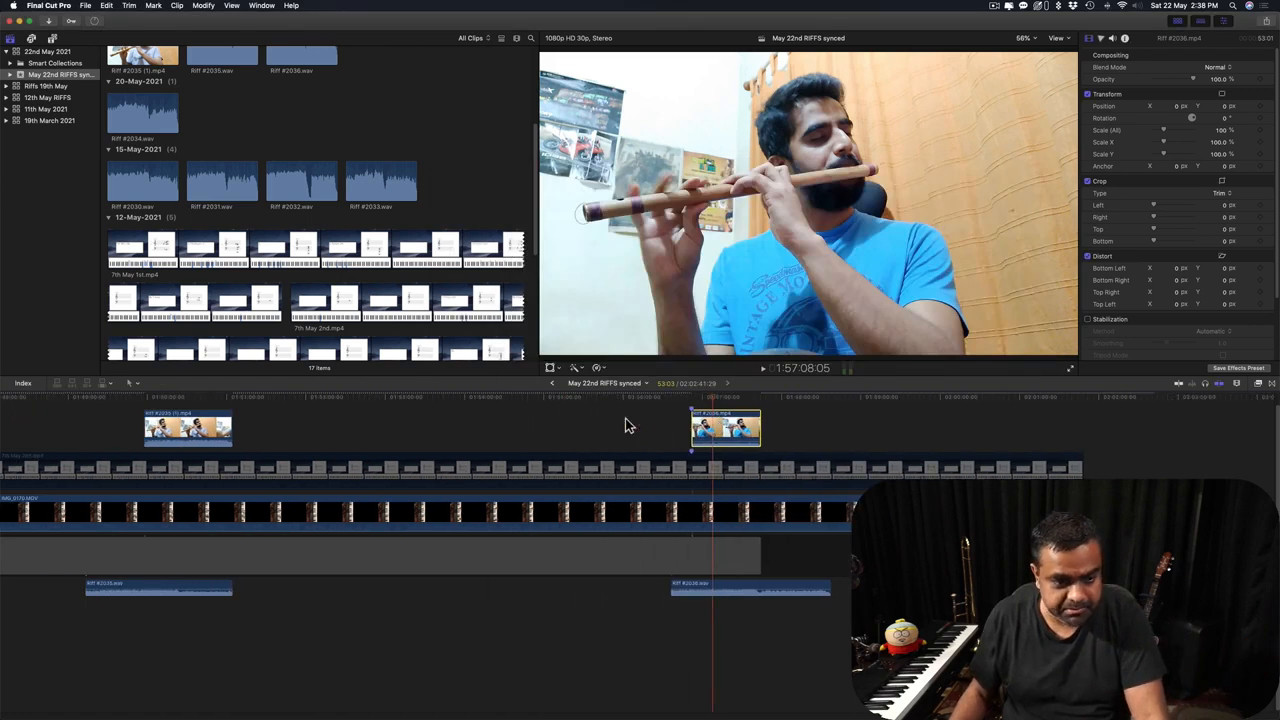
scroll(624, 425, left, 4)
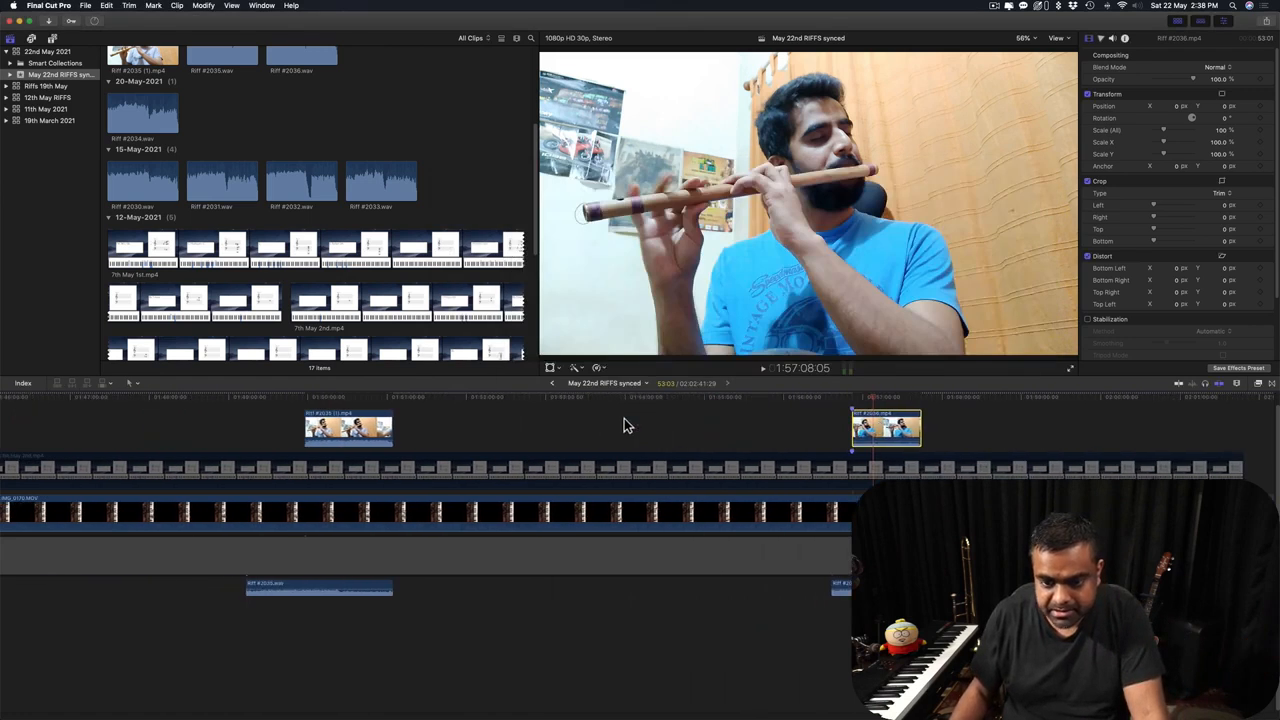
scroll(624, 418, left, 10)
scroll(309, 426, left, 7)
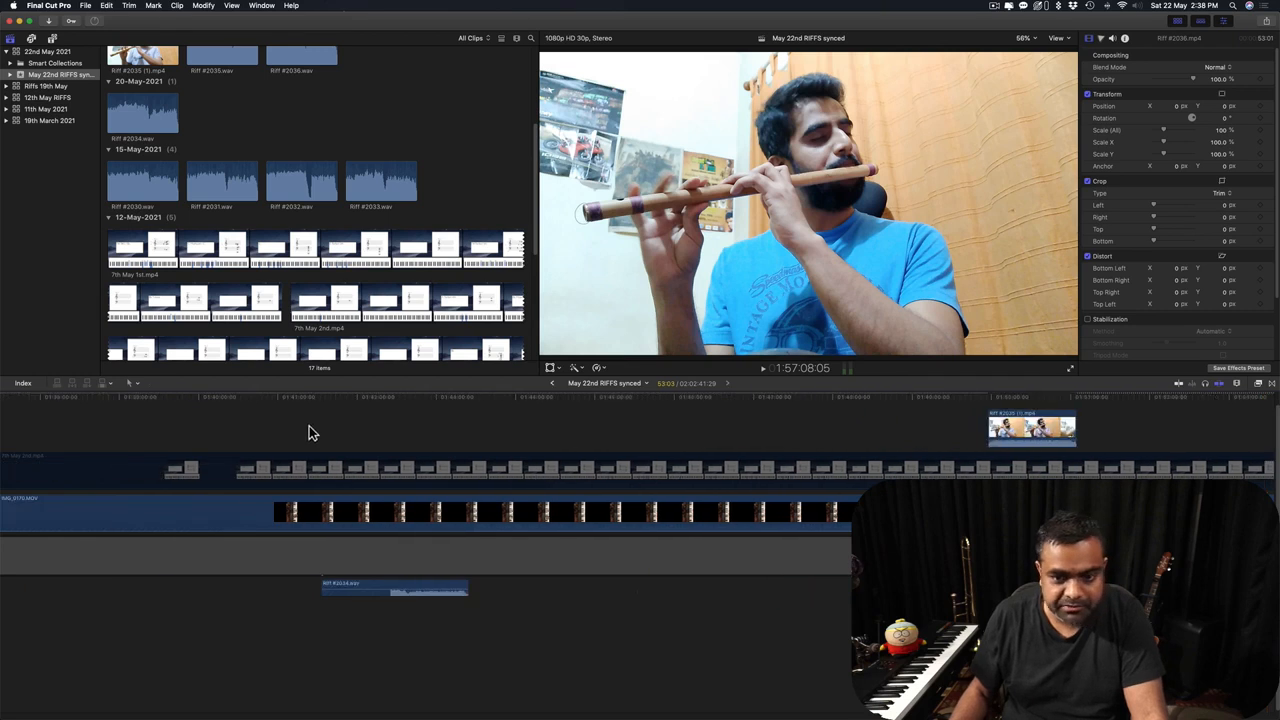
scroll(312, 430, right, 10)
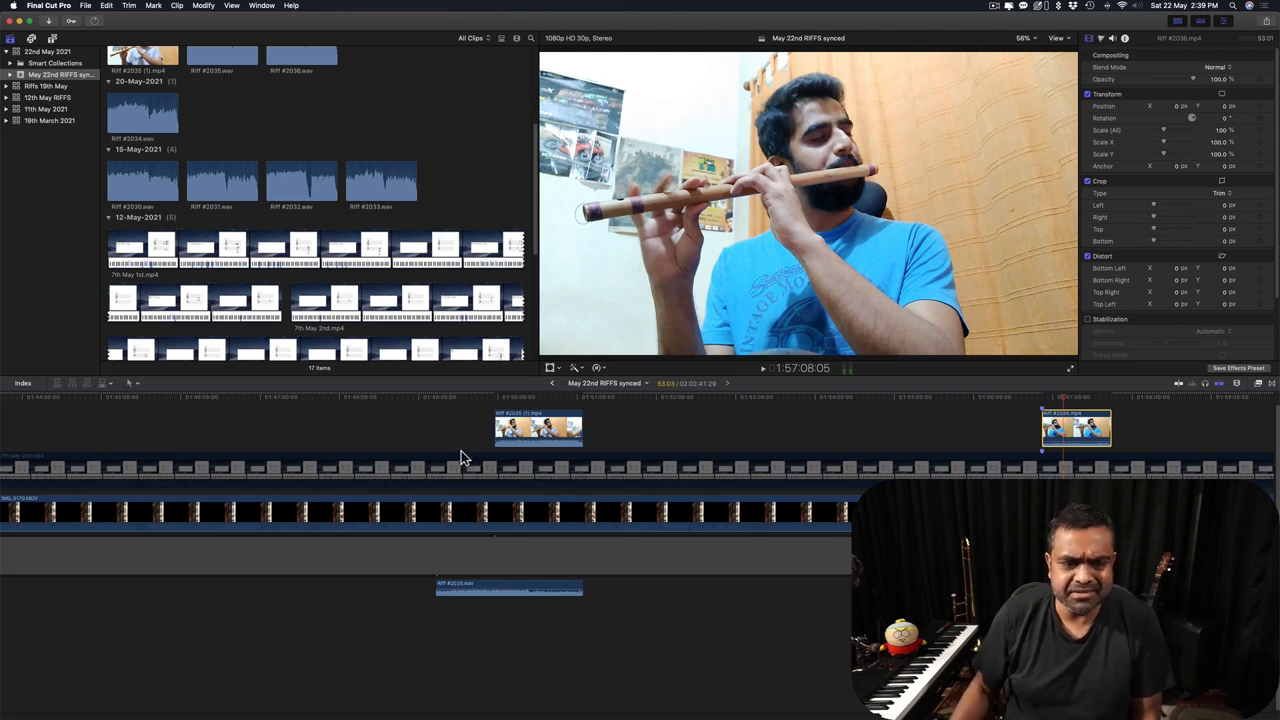
click(452, 424)
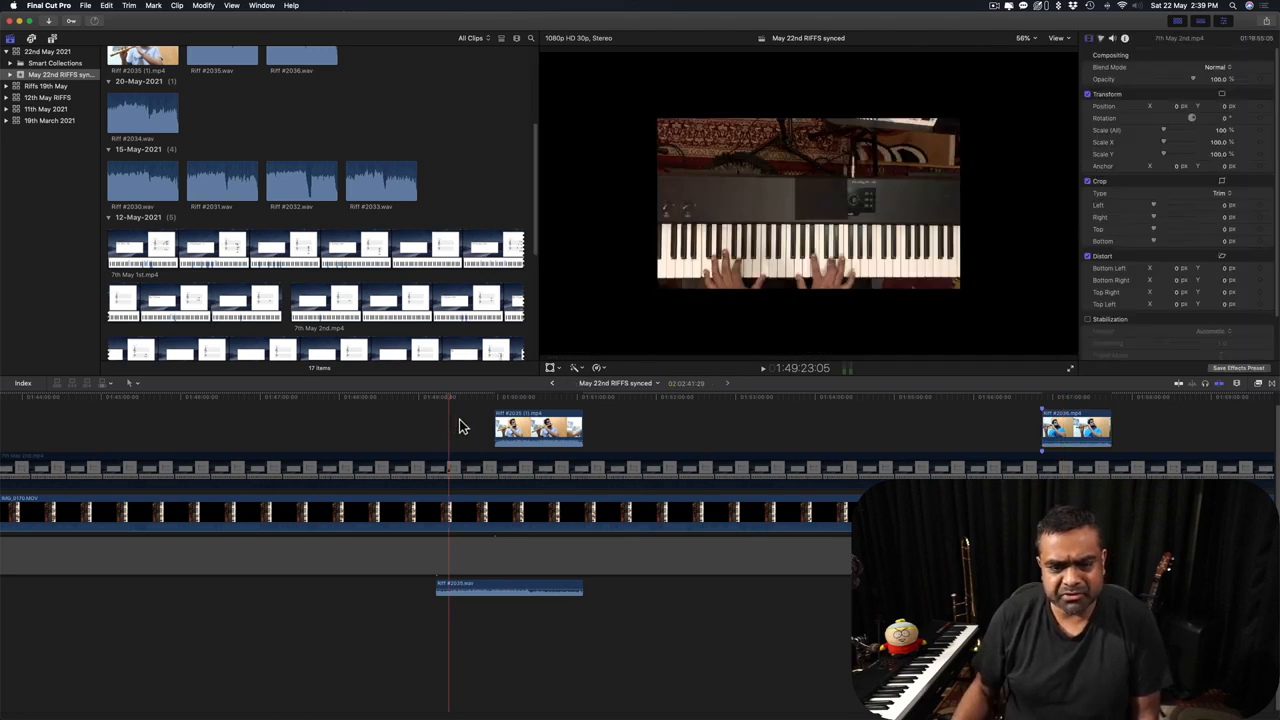
click(397, 421)
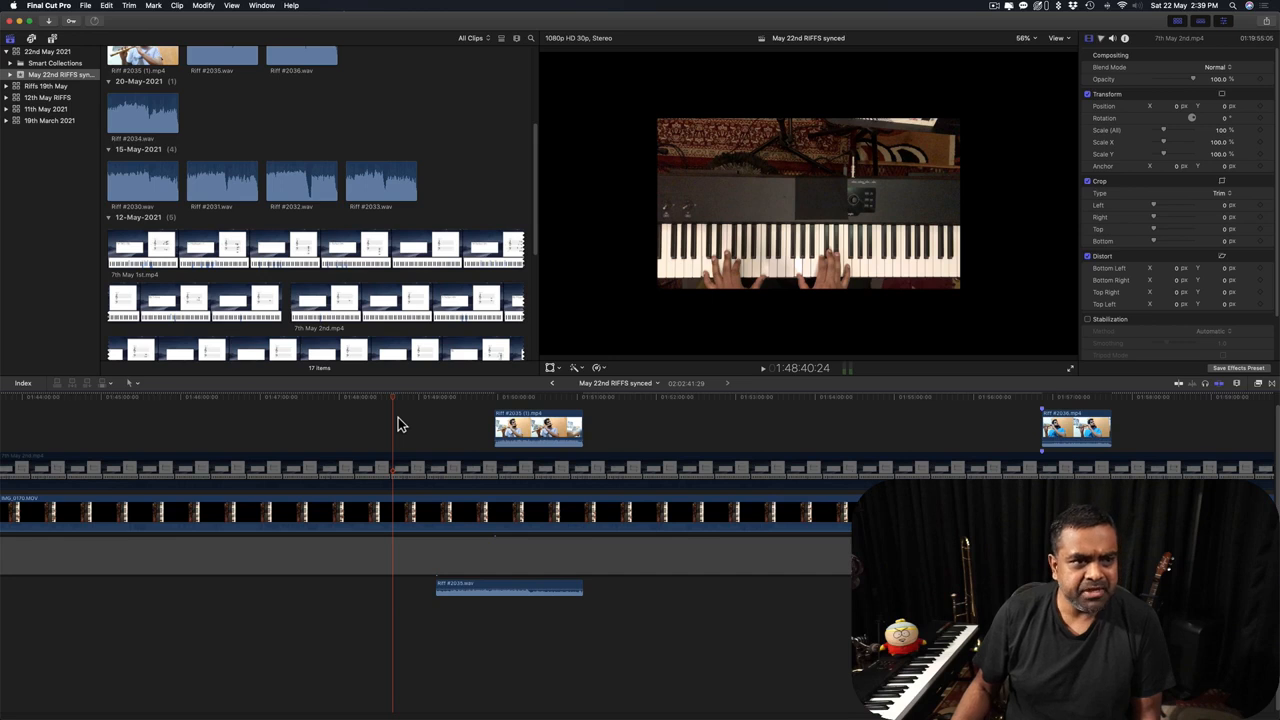